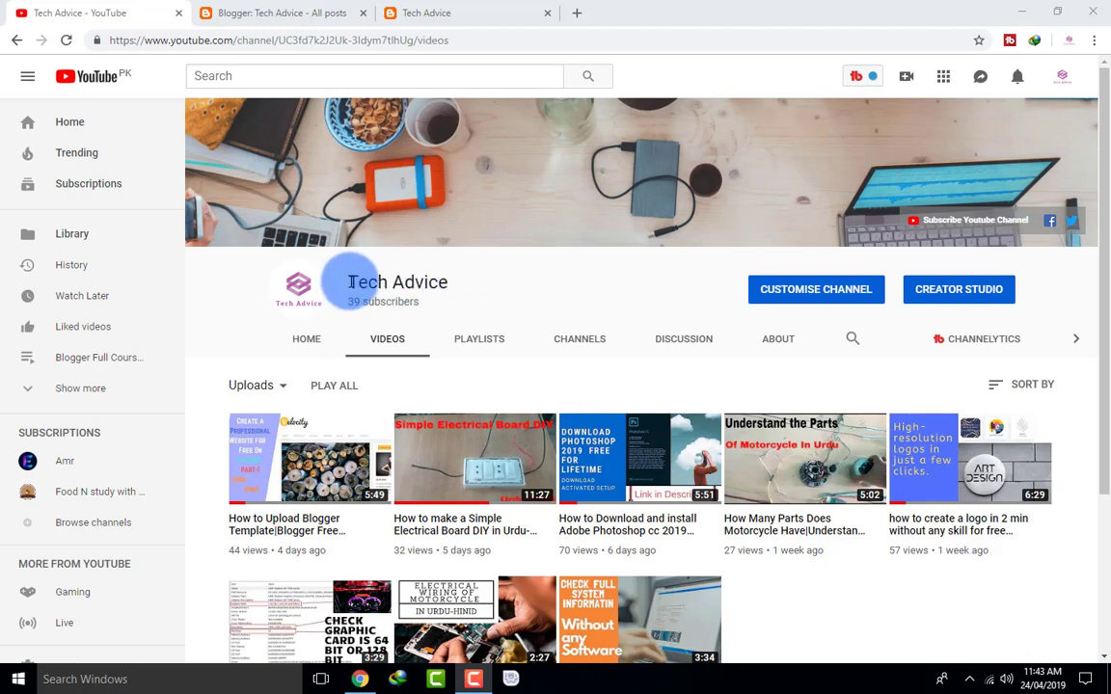
- Open the published Tech Advice blog and look through its header, post area, sidebar widgets and footer
drag(349, 281, 448, 282)
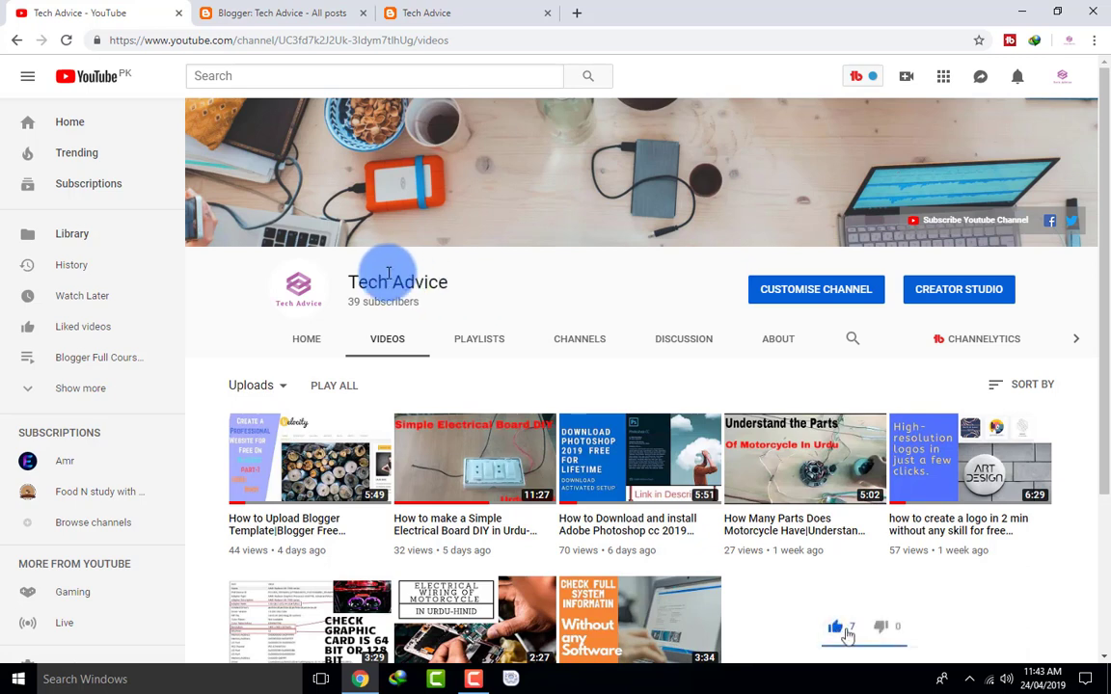
click(275, 12)
click(468, 11)
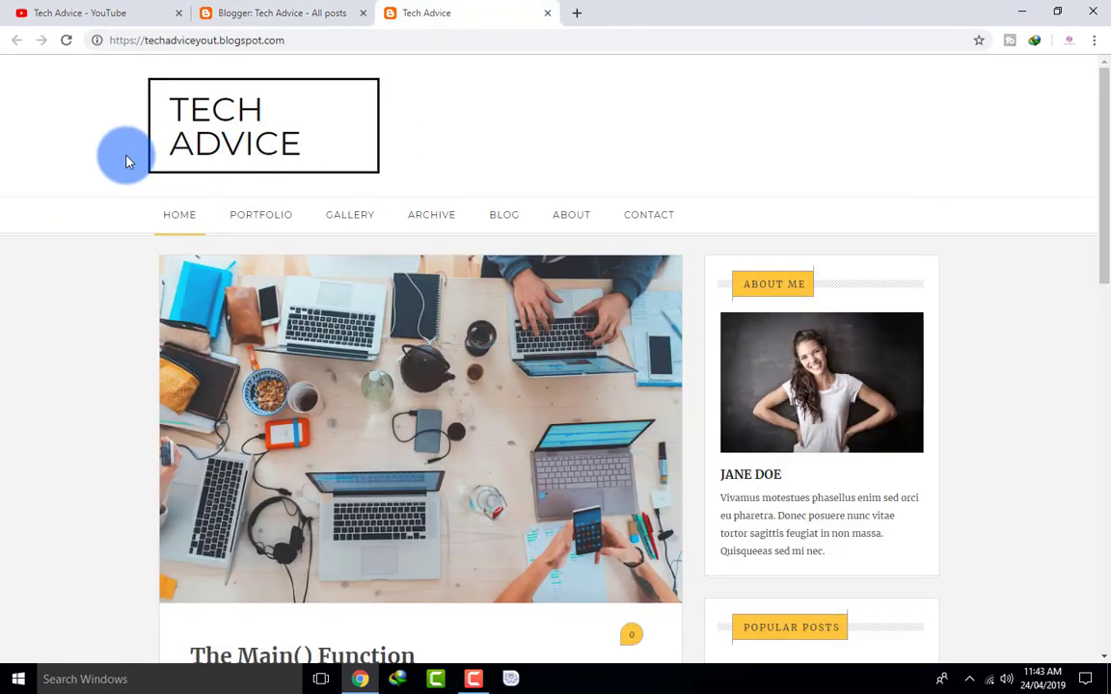
scroll(125, 161, down, 10)
scroll(126, 161, up, 4)
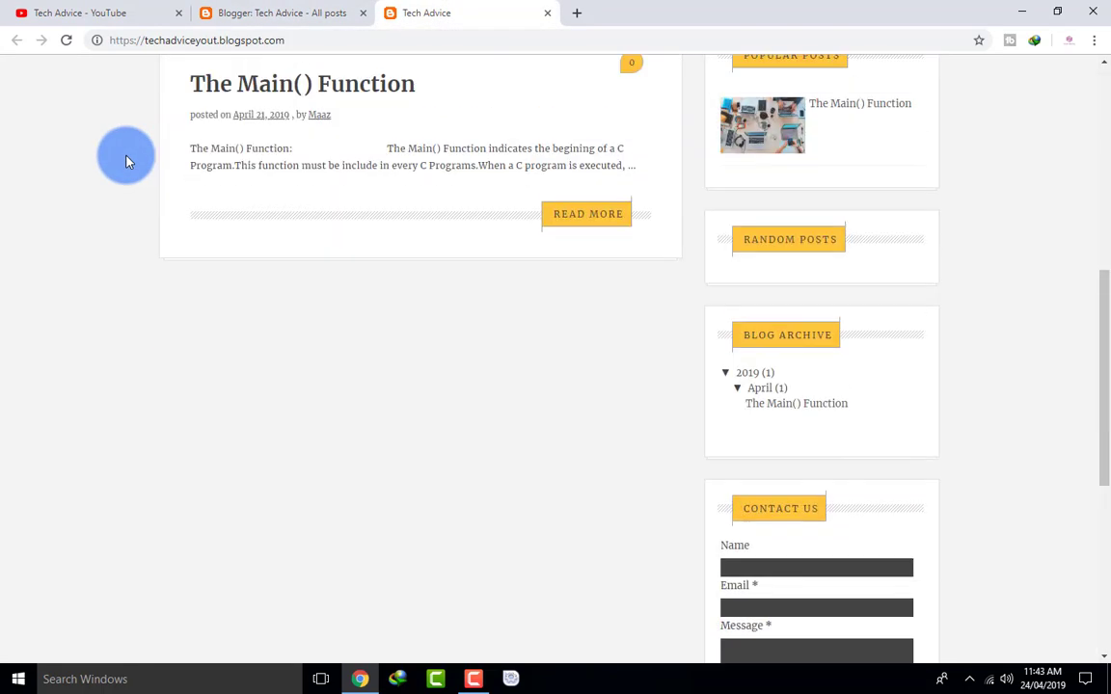
scroll(357, 309, up, 6)
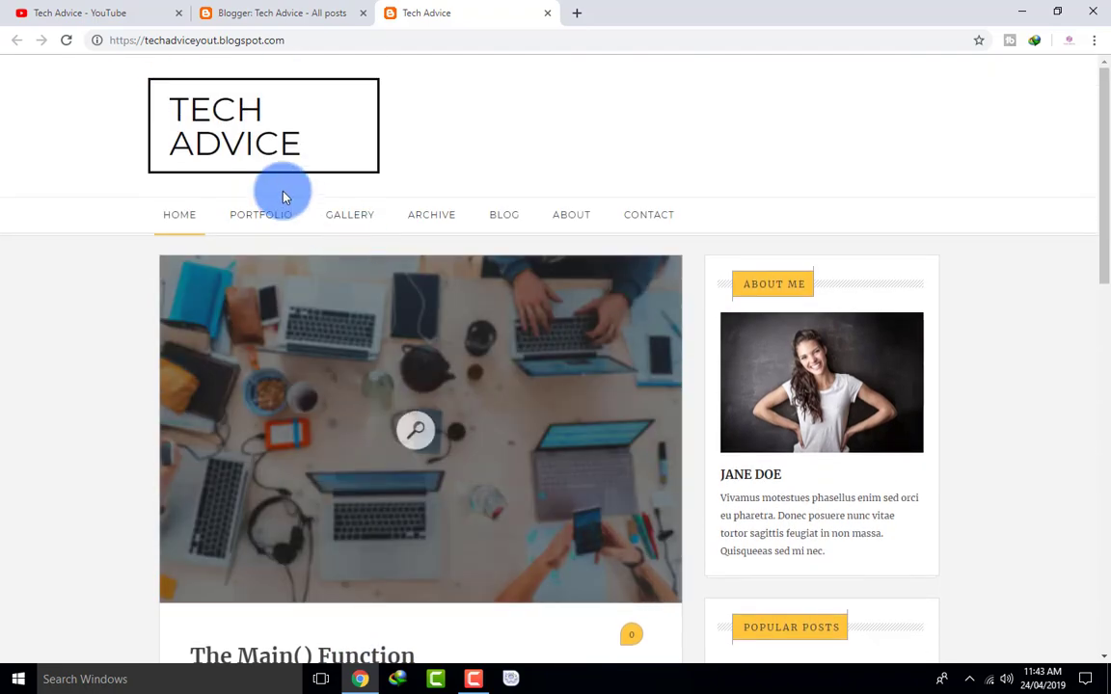
scroll(815, 357, down, 10)
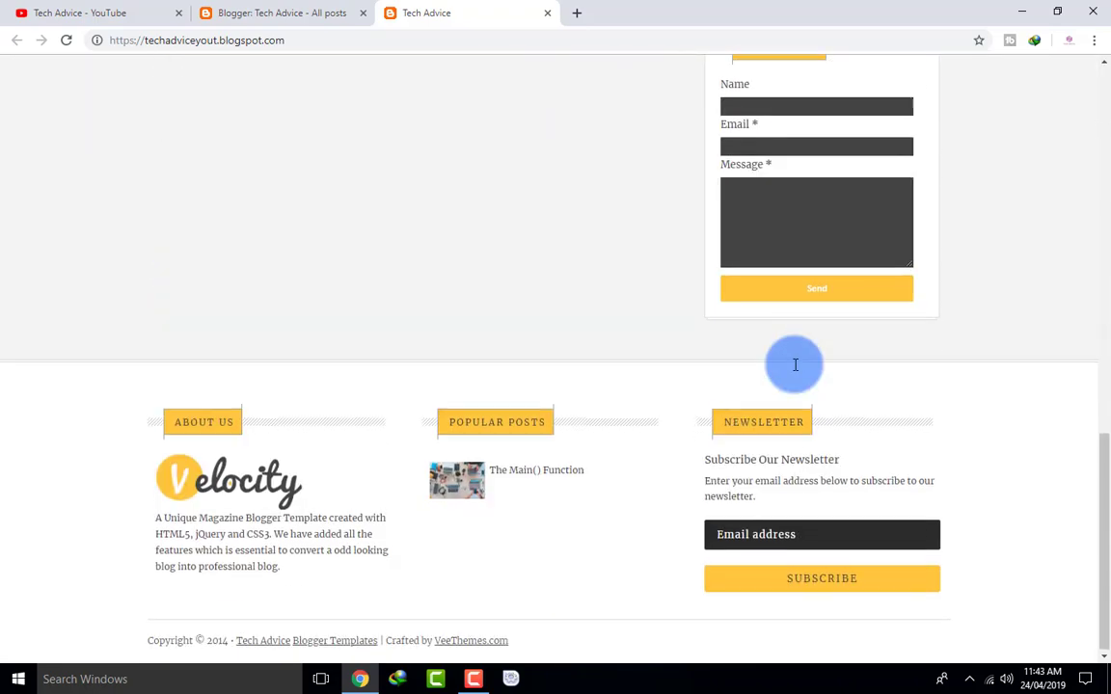
scroll(795, 364, up, 10)
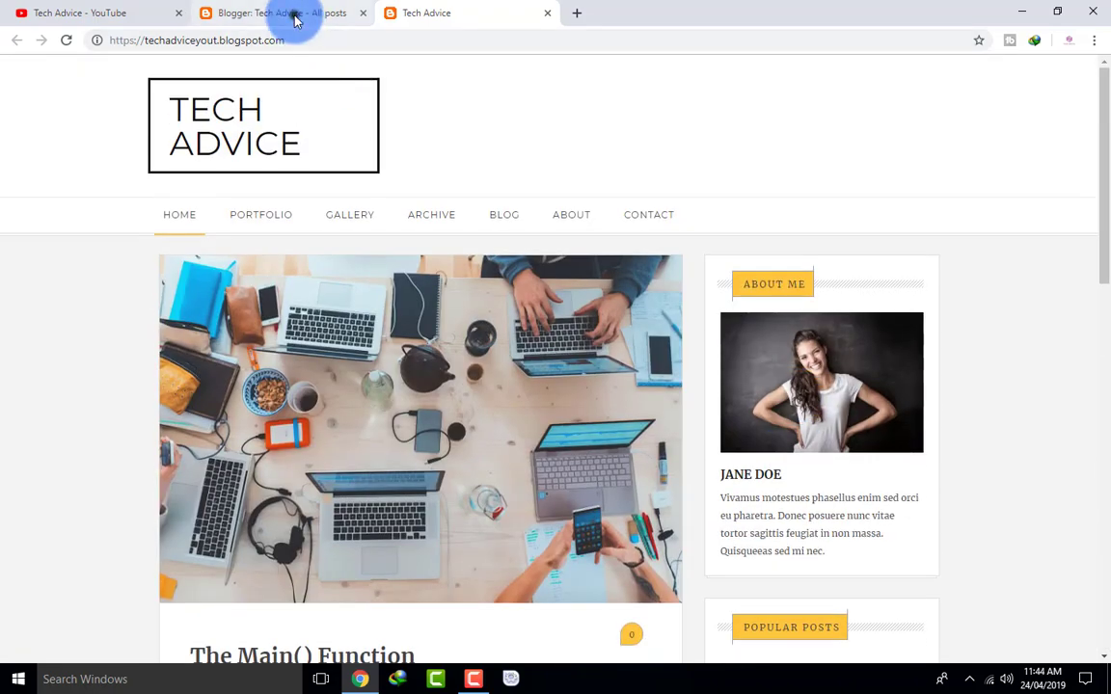
- Open the Tech Advice blog's Layout page in Blogger and look through its header, navigation, sidebar and footer gadgets
click(296, 20)
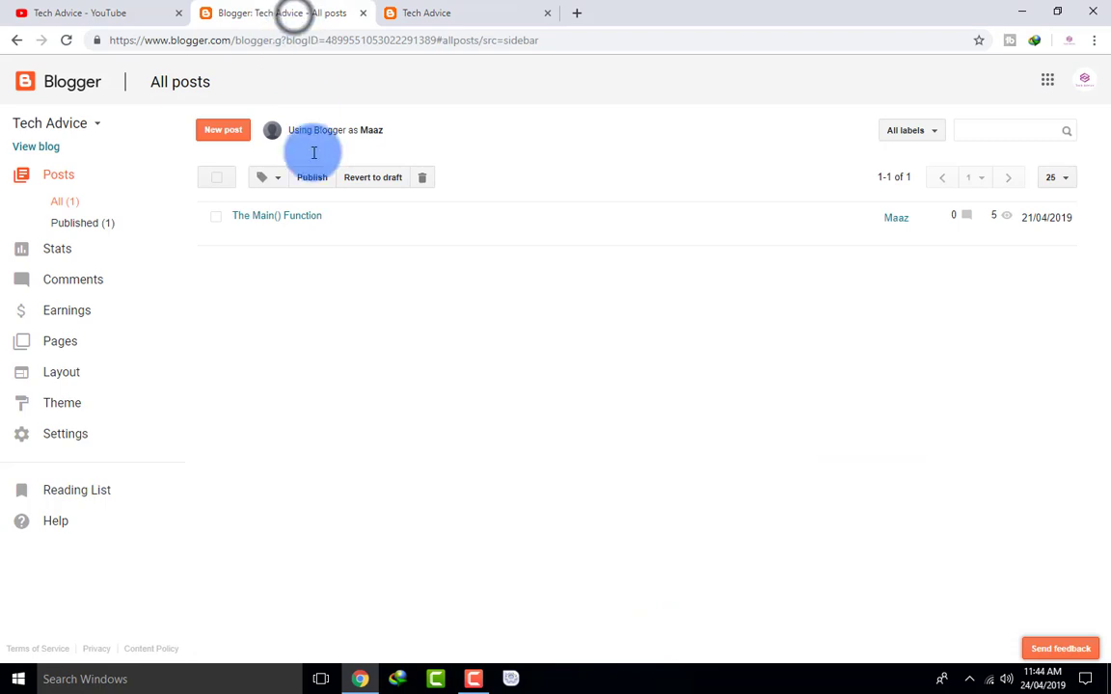
click(82, 382)
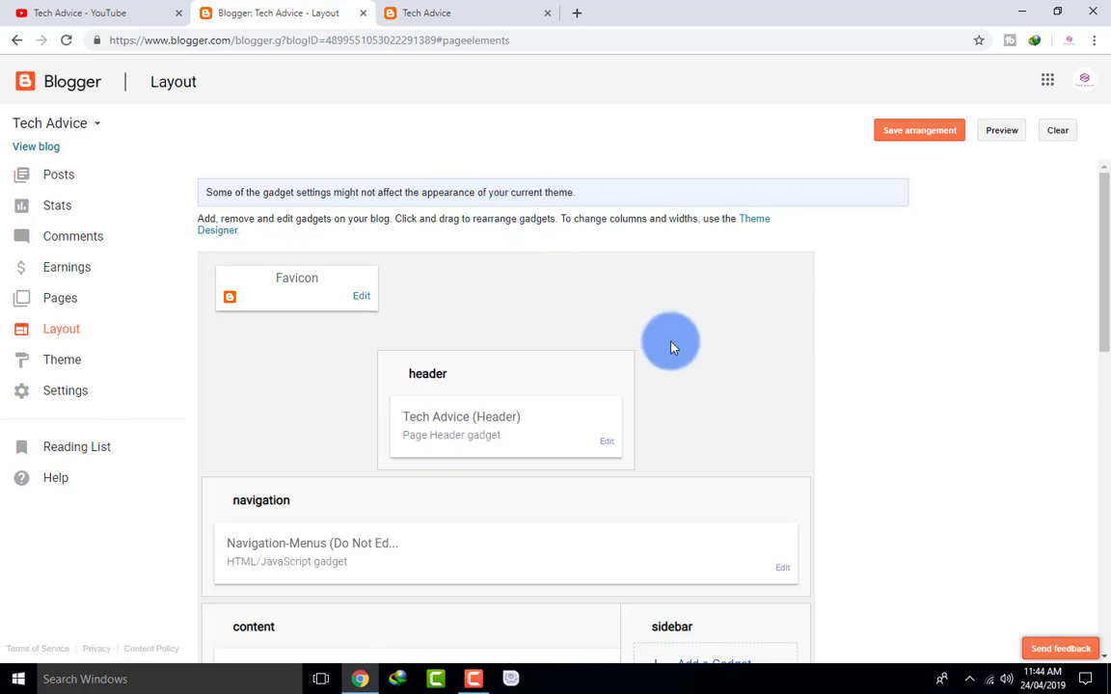
scroll(588, 327, down, 2)
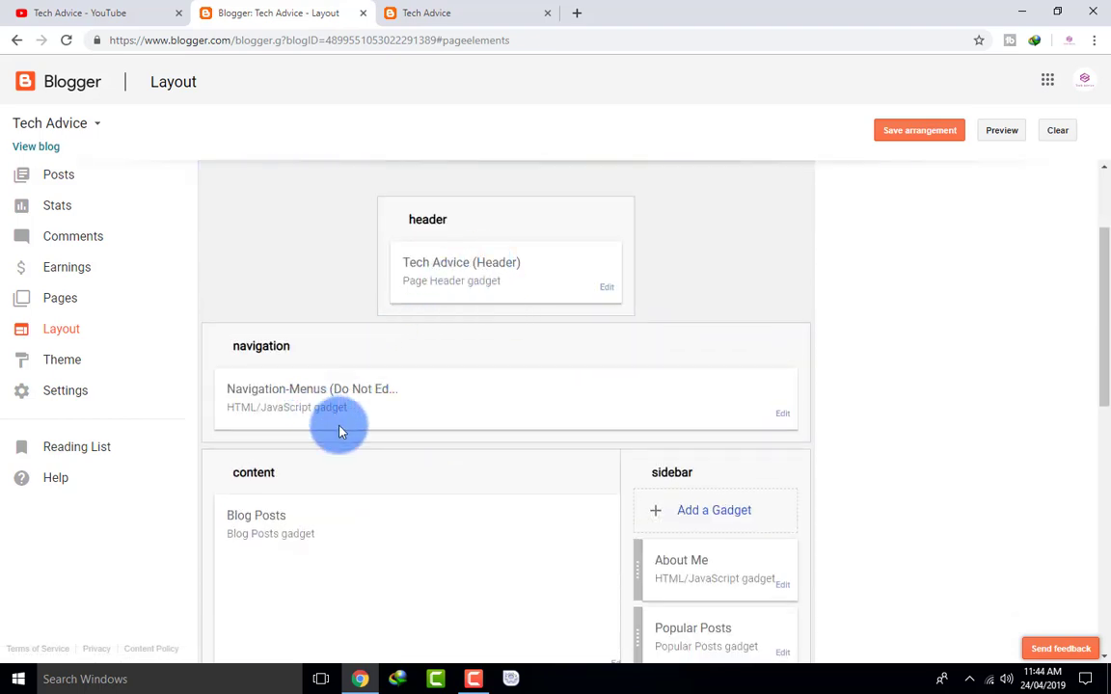
scroll(524, 407, down, 2)
scroll(652, 348, down, 6)
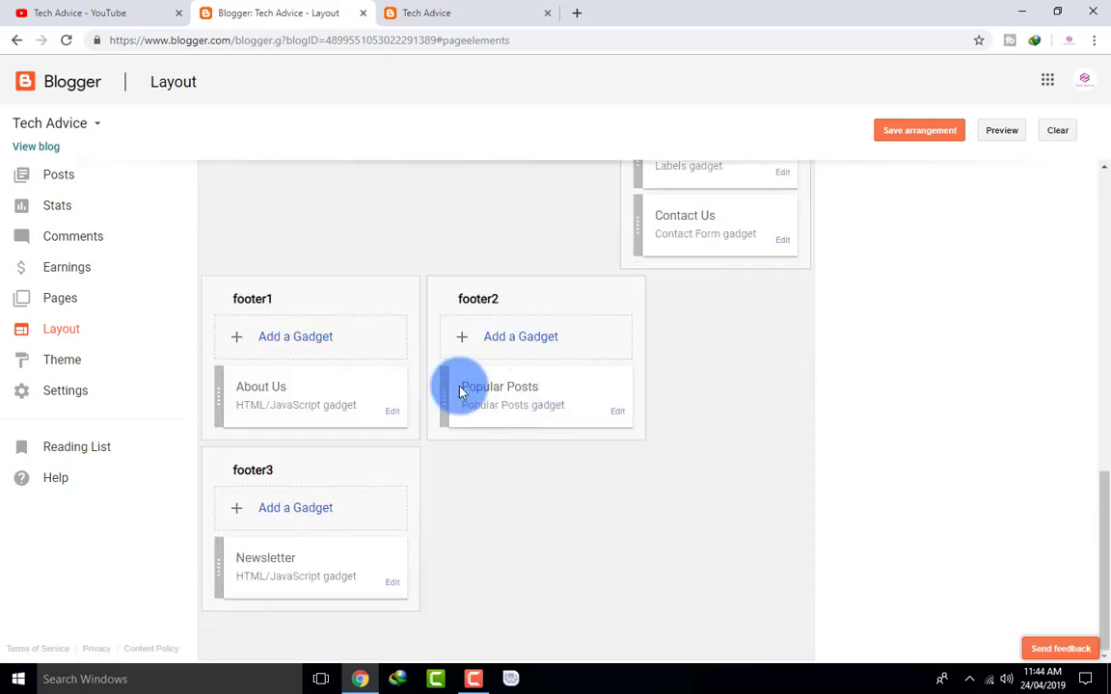
scroll(757, 399, up, 6)
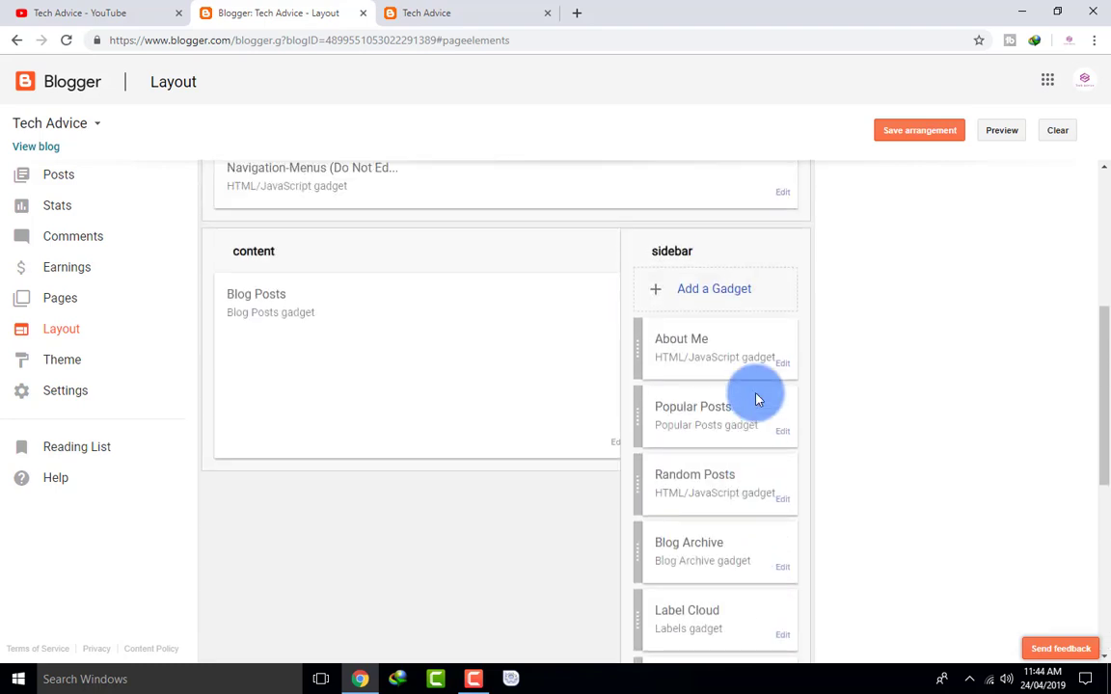
- Remove the About Me and Random Posts gadgets from the sidebar section of the blog layout
click(784, 366)
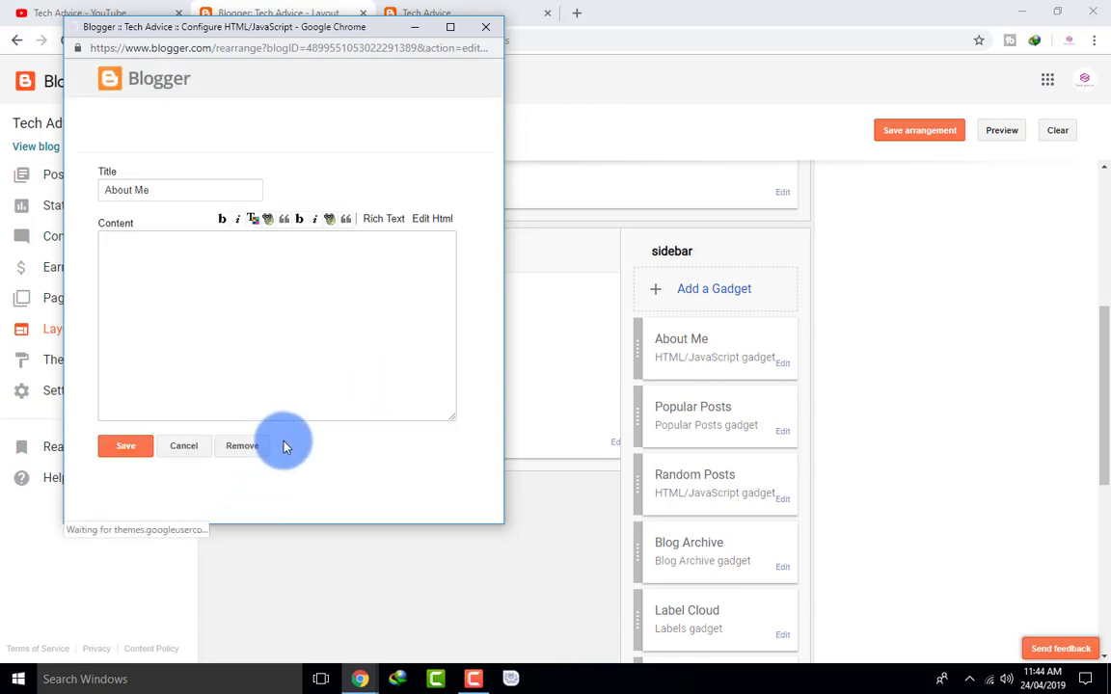
click(242, 446)
click(353, 144)
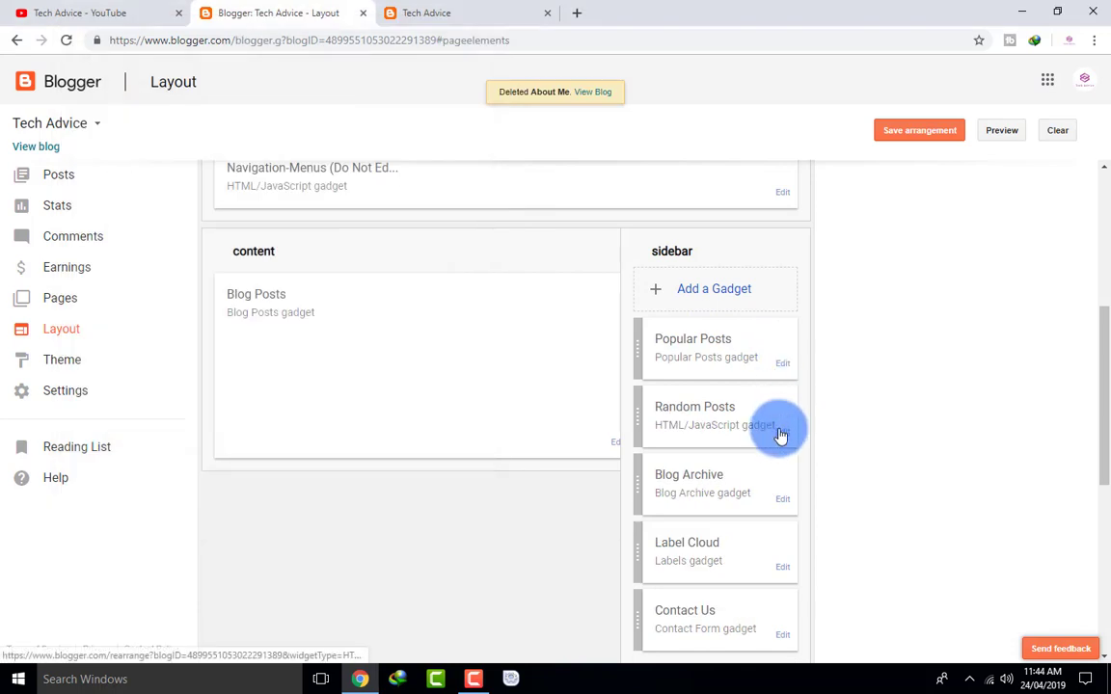
click(779, 431)
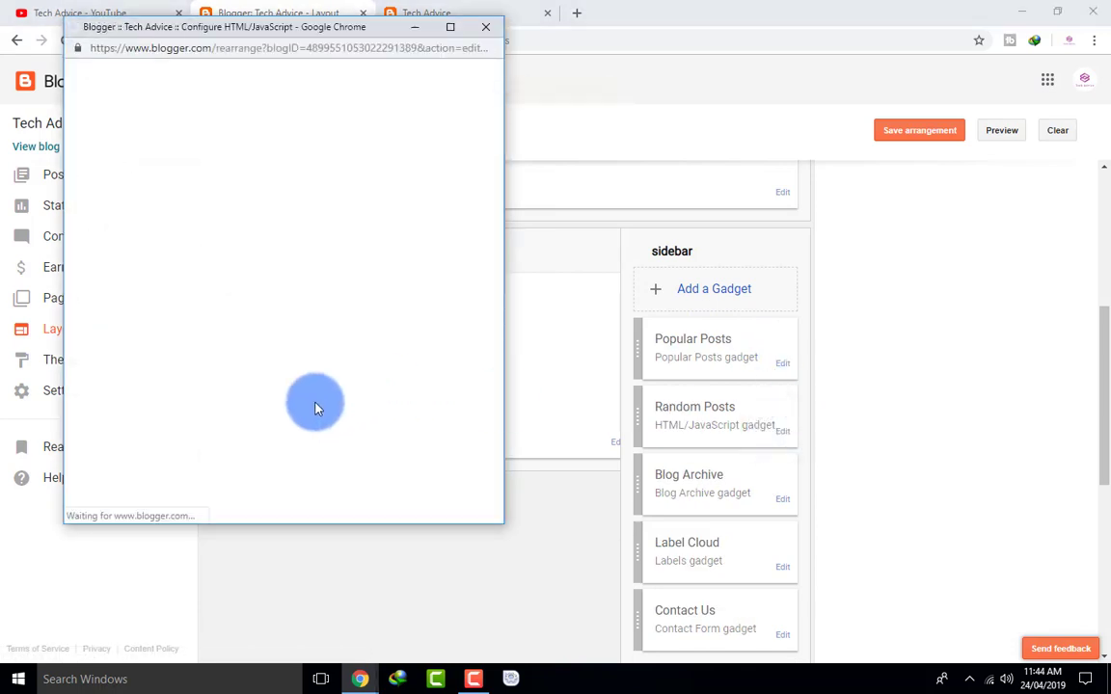
click(236, 447)
click(352, 147)
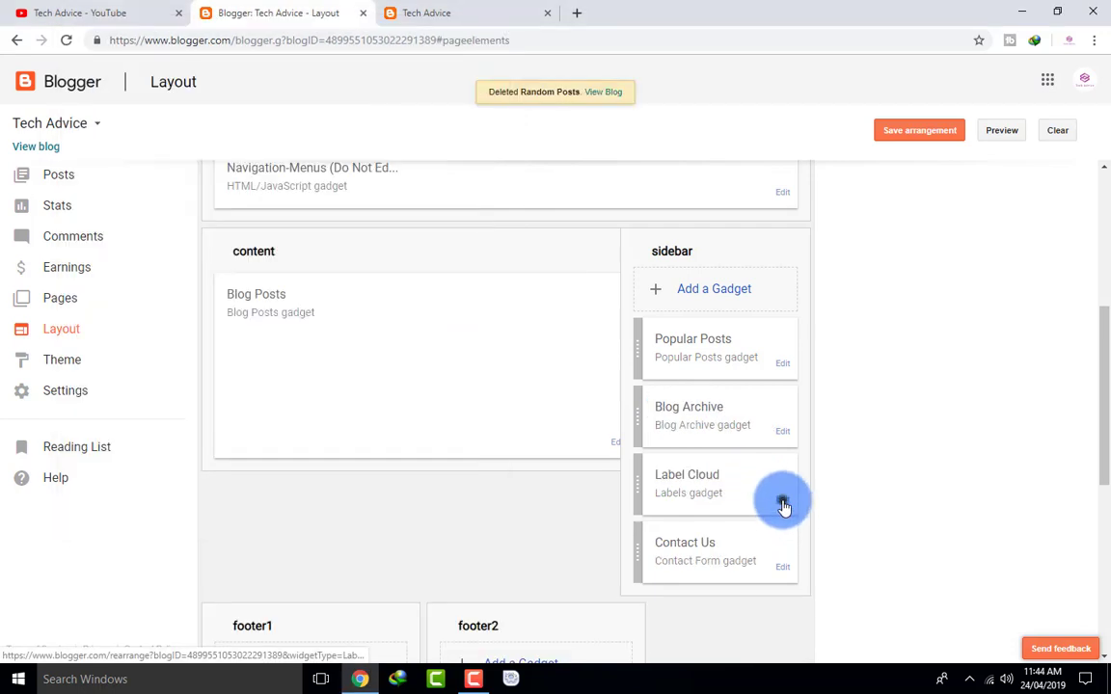
- Remove the Label Cloud and Blog Archive gadgets from the layout's sidebar section
click(783, 502)
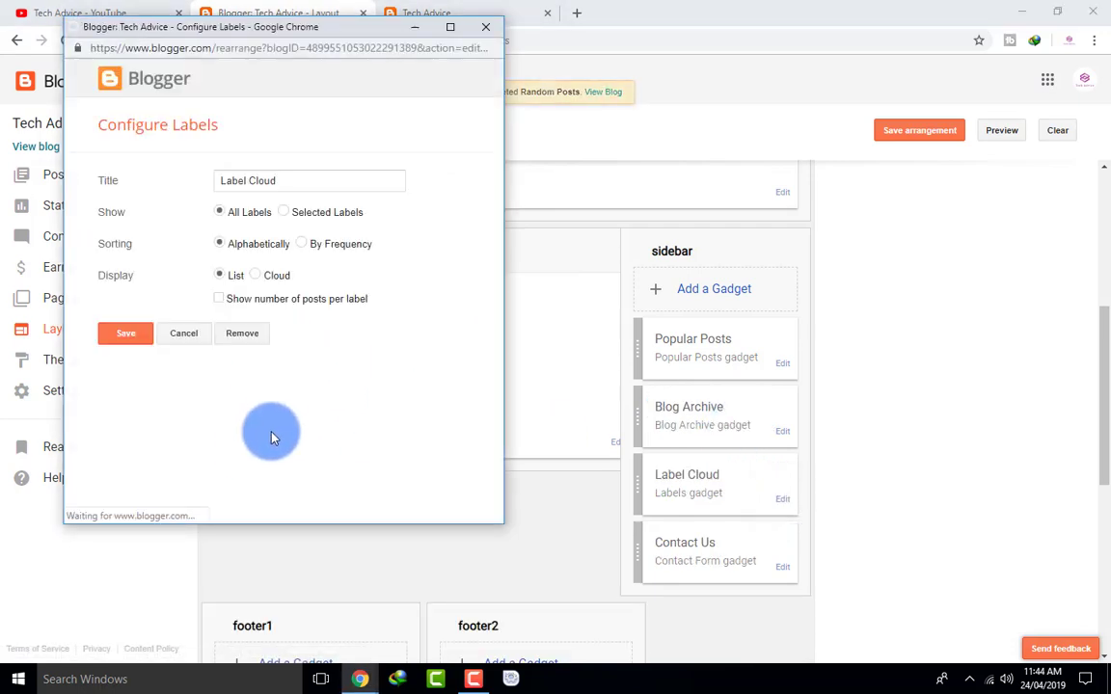
click(238, 333)
click(338, 144)
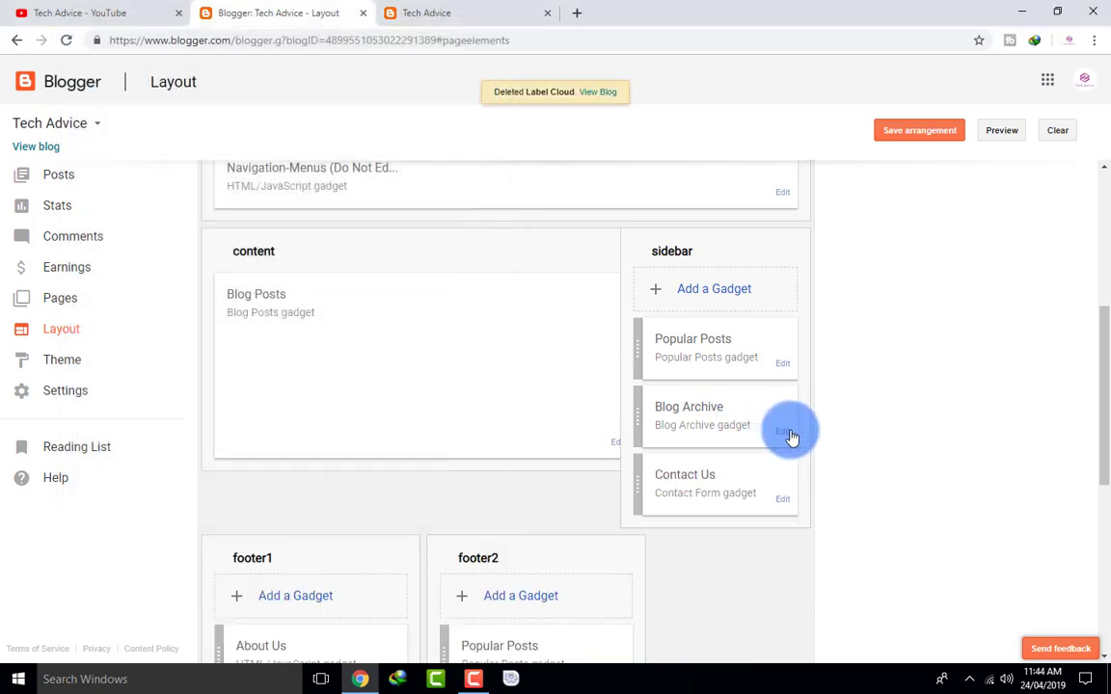
click(786, 434)
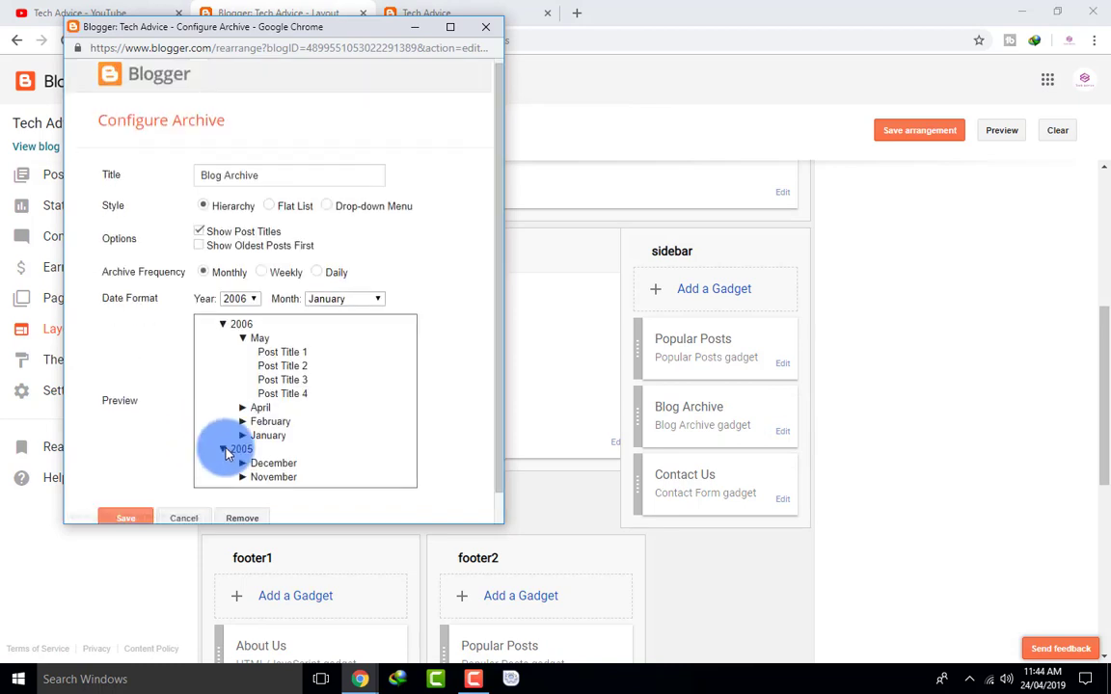
scroll(207, 439, down, 2)
click(242, 486)
click(355, 146)
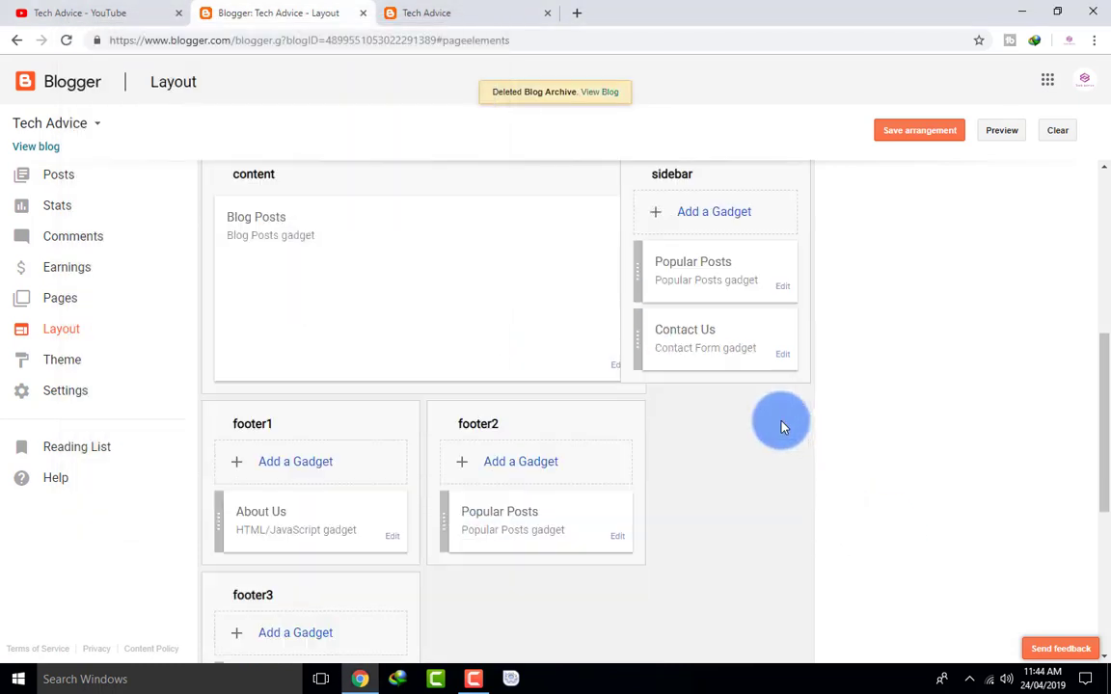
- Remove the Contact Us contact form gadget from the sidebar, keeping only Popular Posts there
click(783, 354)
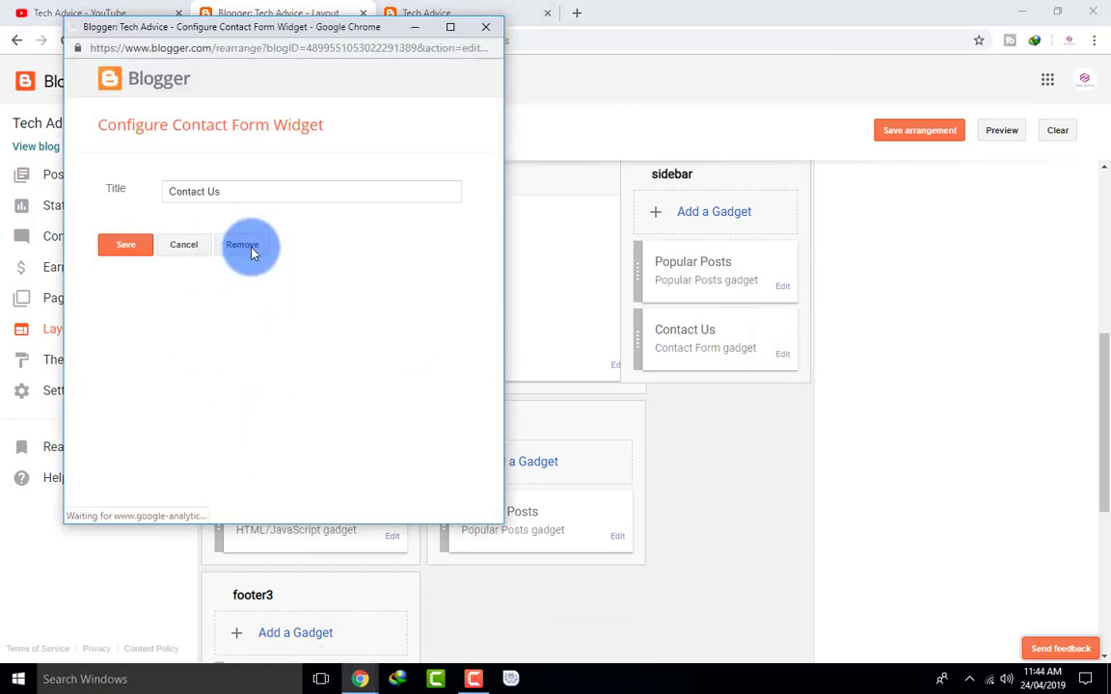
click(242, 245)
click(349, 151)
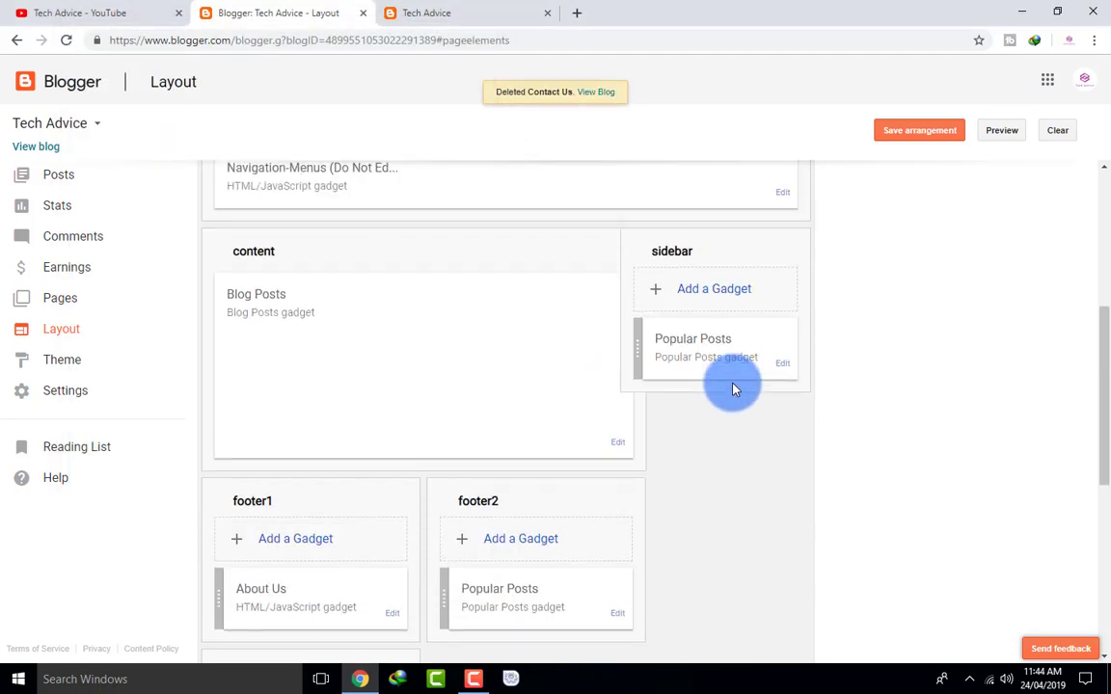
- Remove the About Us gadget from footer1 and the Popular Posts gadget from footer2
scroll(731, 384, down, 3)
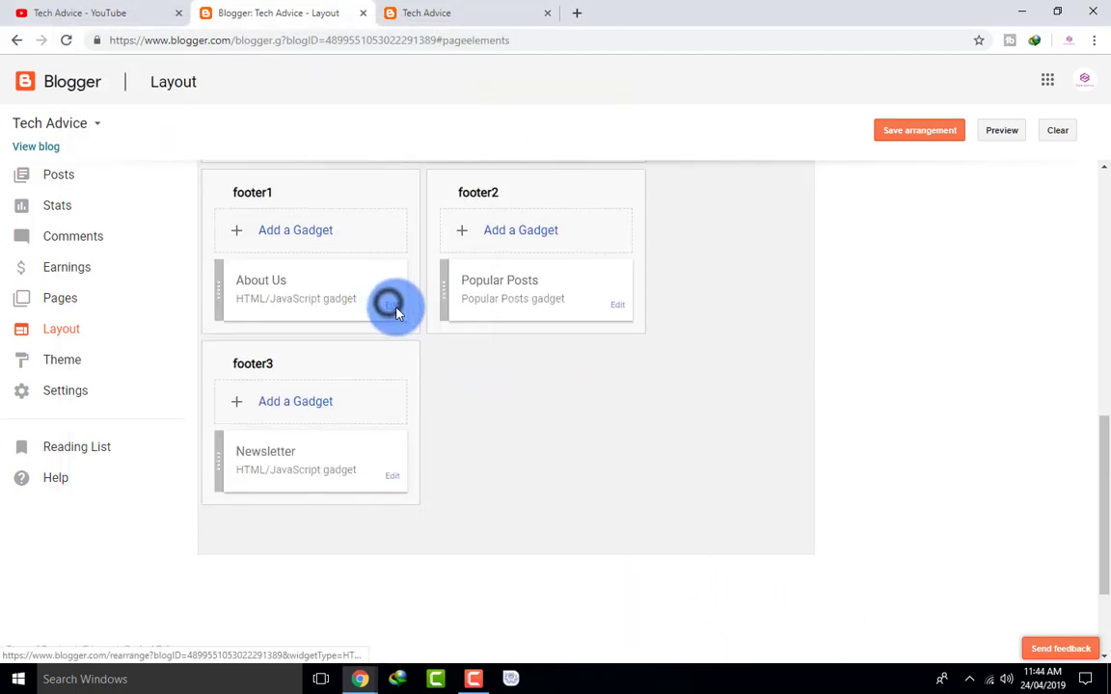
click(392, 305)
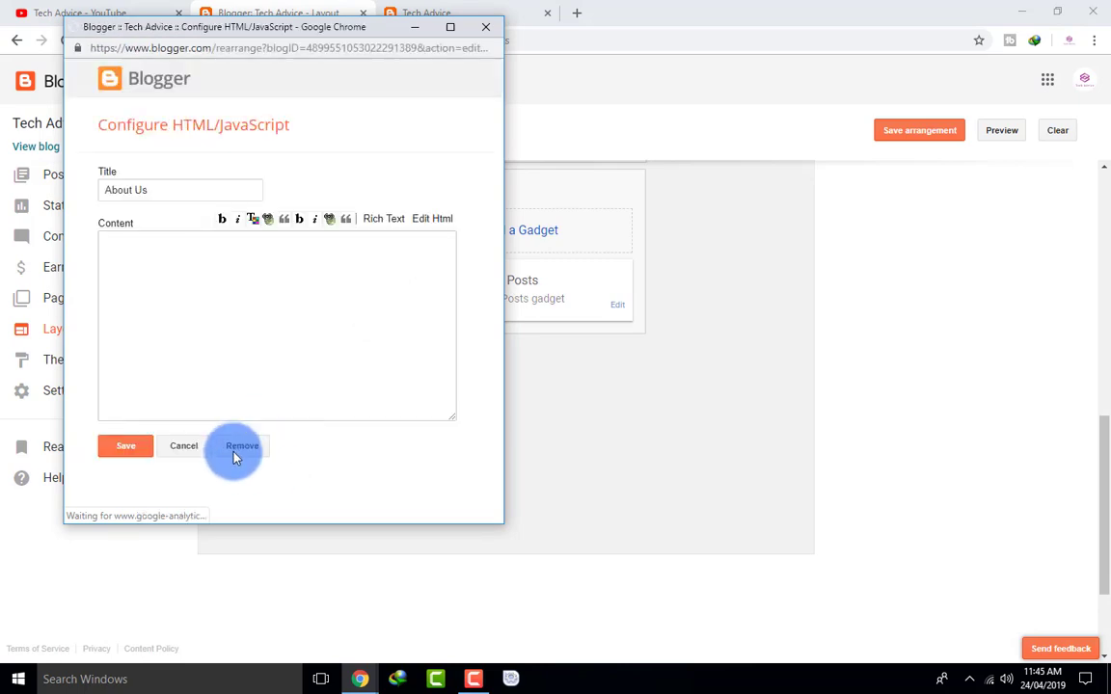
click(234, 448)
click(363, 142)
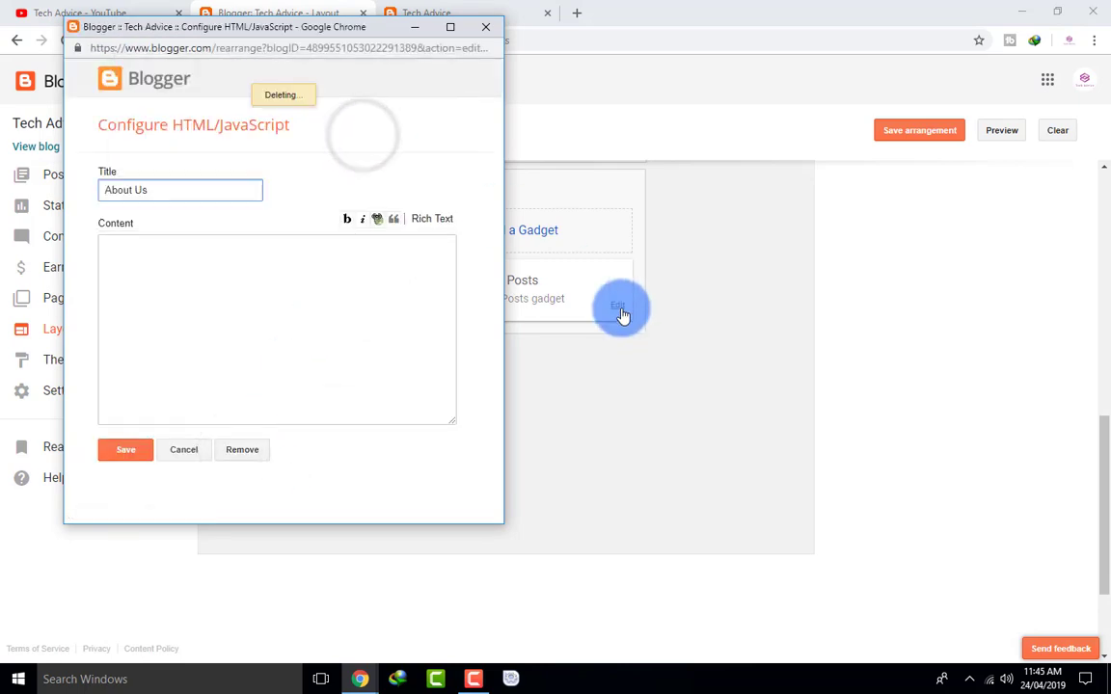
click(617, 304)
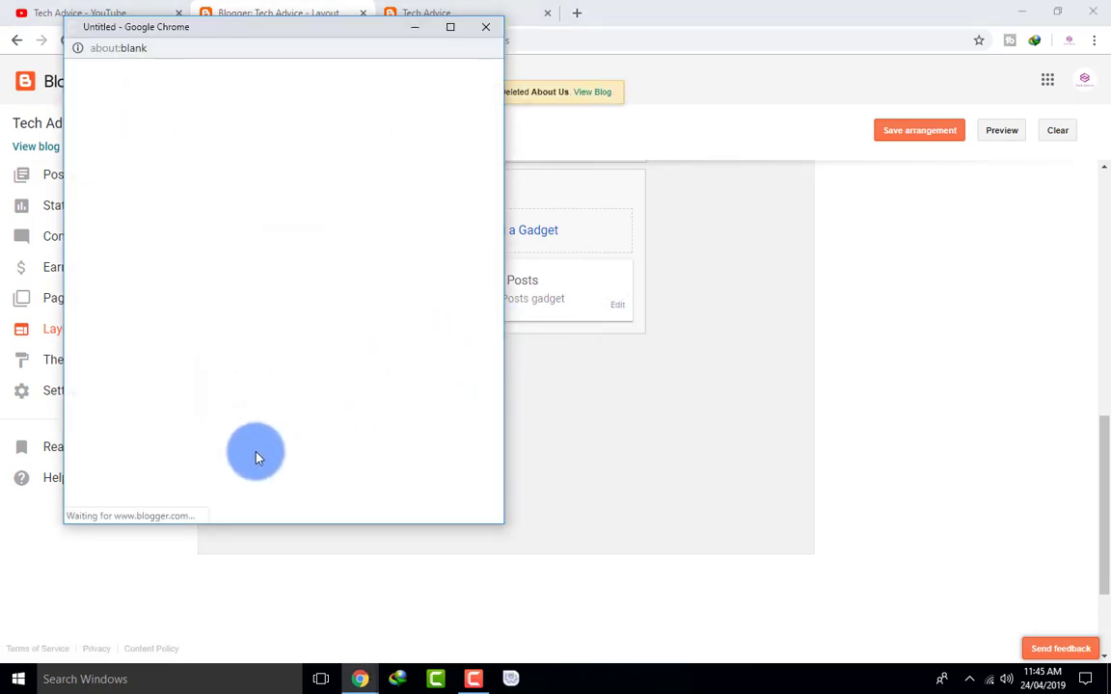
click(241, 397)
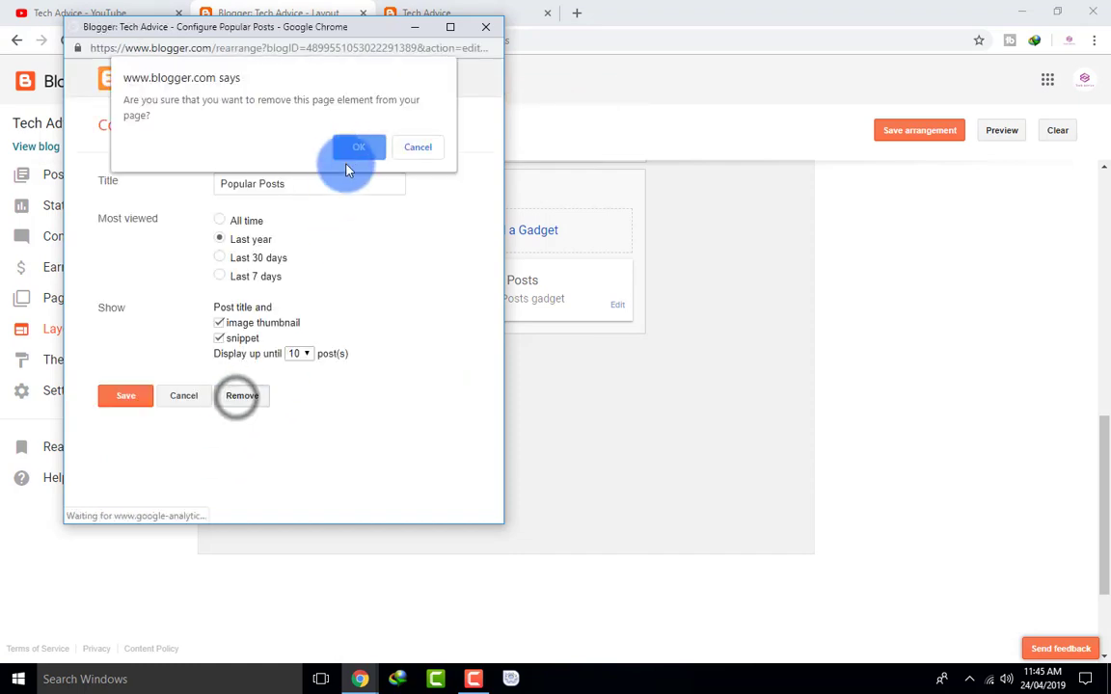
click(349, 147)
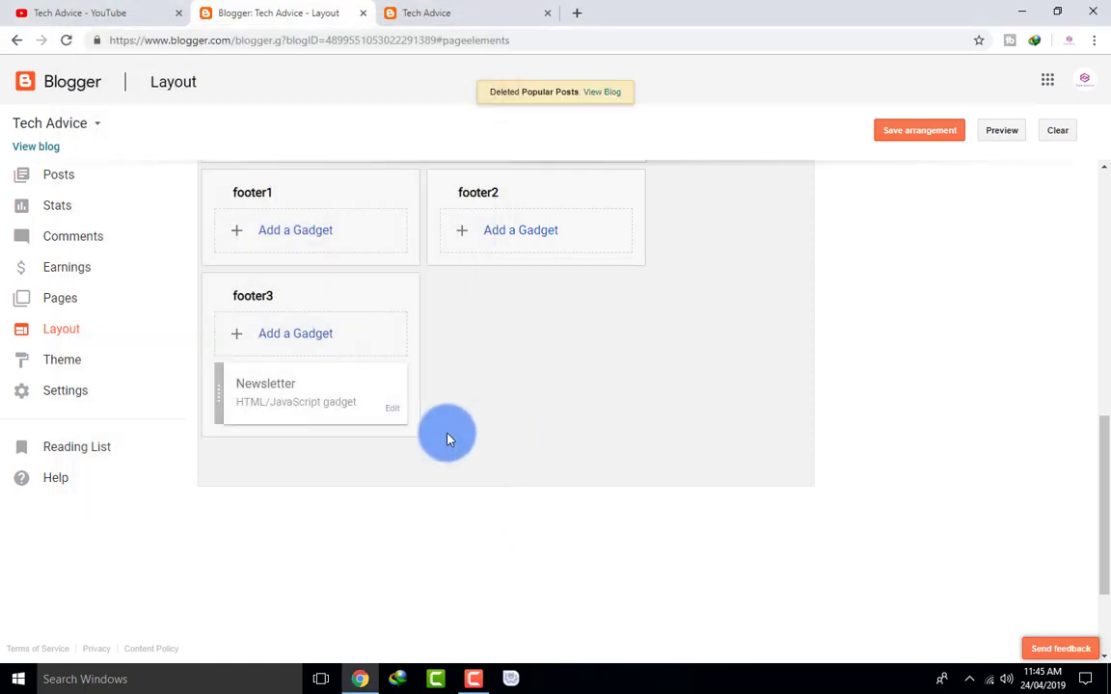
- Remove the Newsletter gadget from footer3 and save the layout arrangement
click(388, 417)
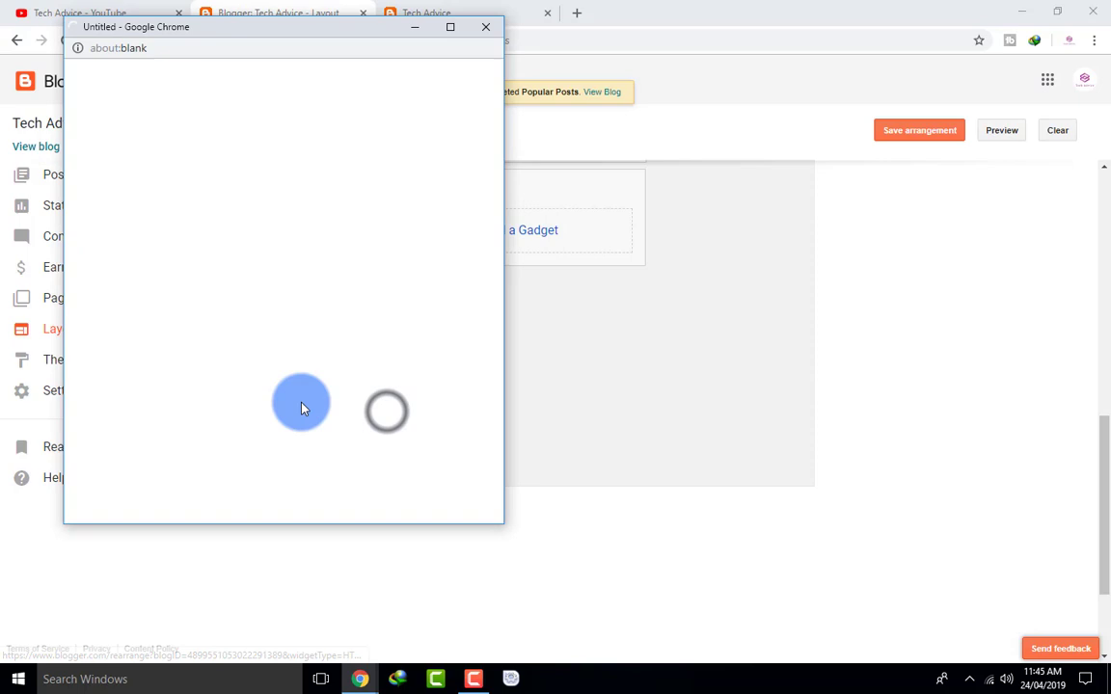
click(248, 447)
click(356, 142)
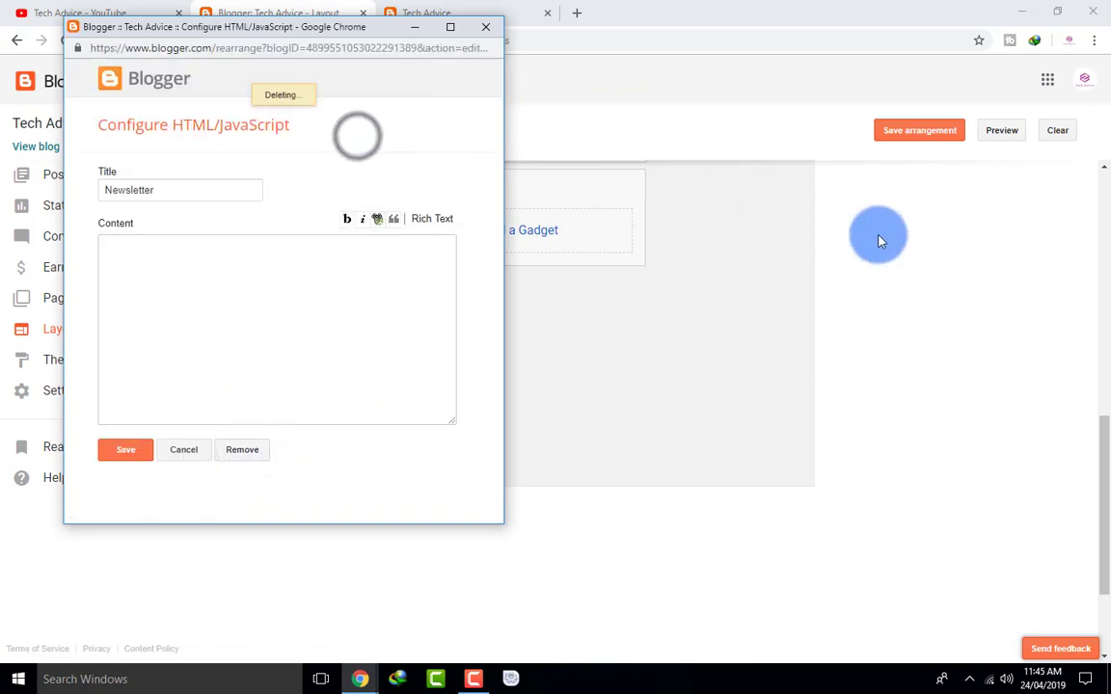
click(897, 135)
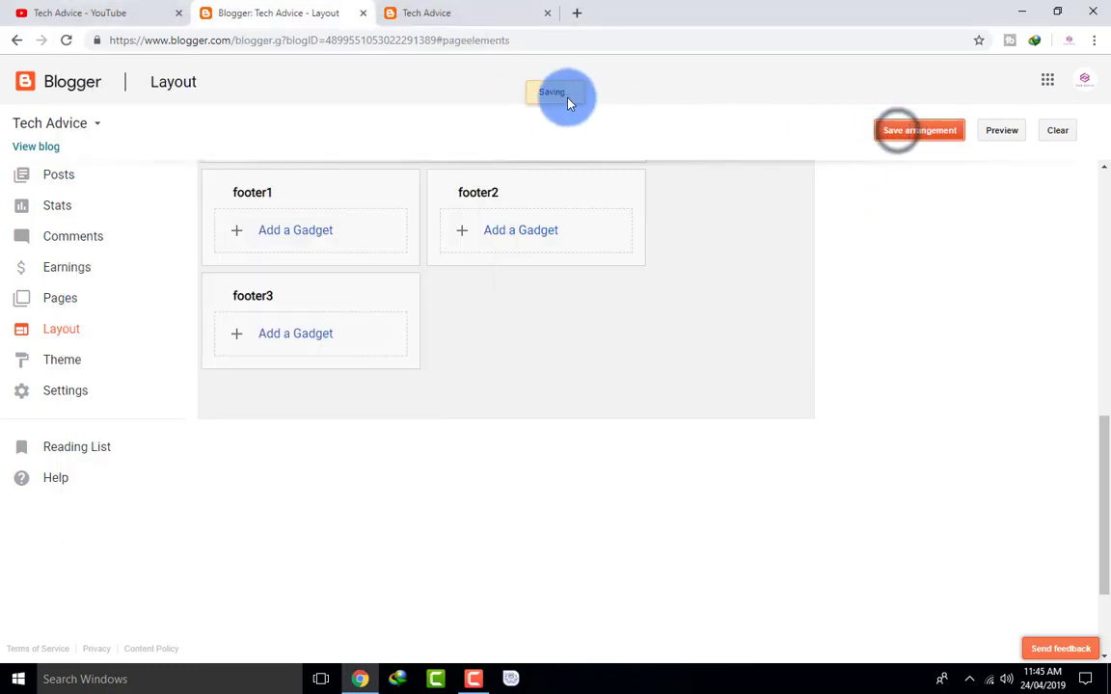
- Reload the published blog to check its sidebar and footer, and return to the Blogger Layout page
click(439, 26)
click(69, 41)
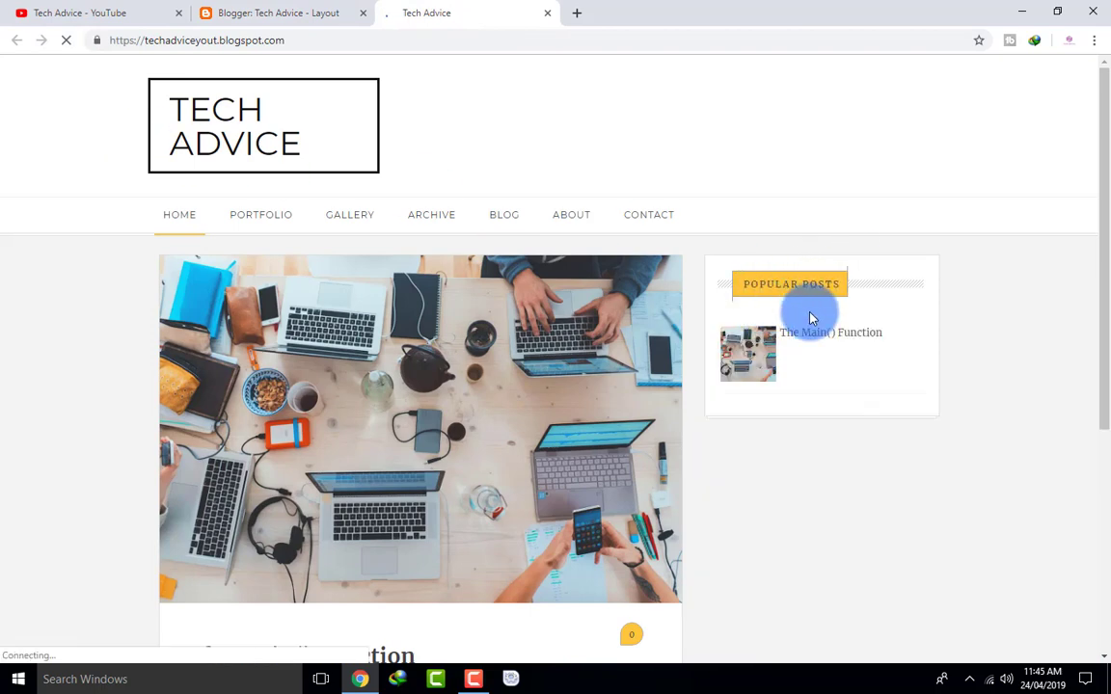
scroll(817, 314, down, 2)
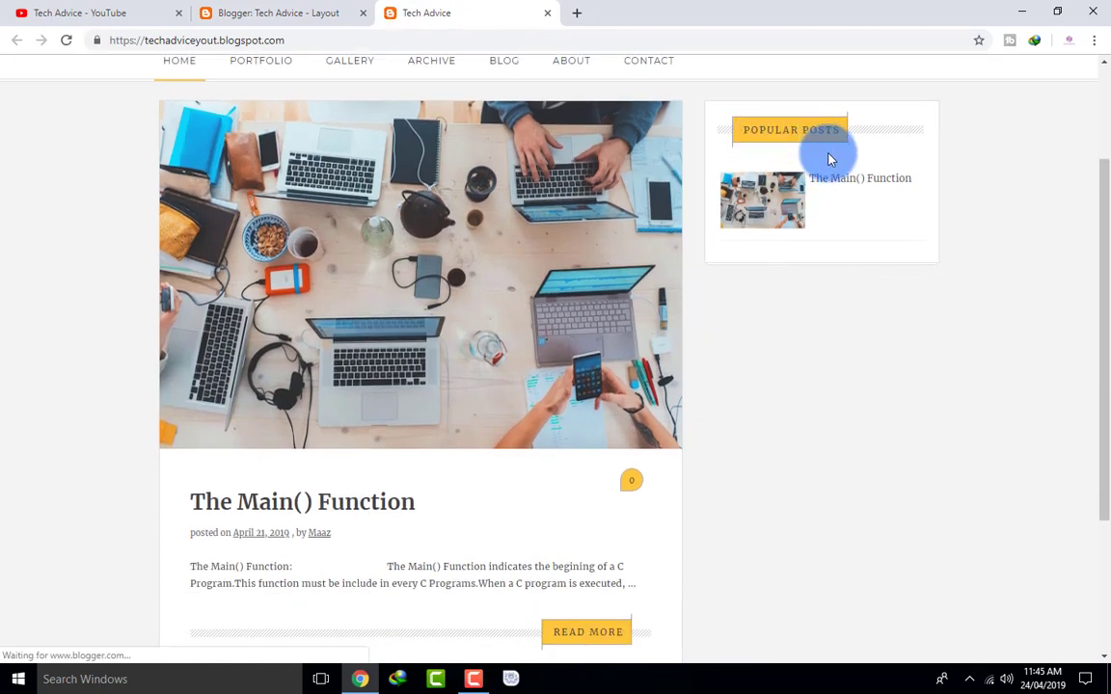
scroll(769, 236, down, 3)
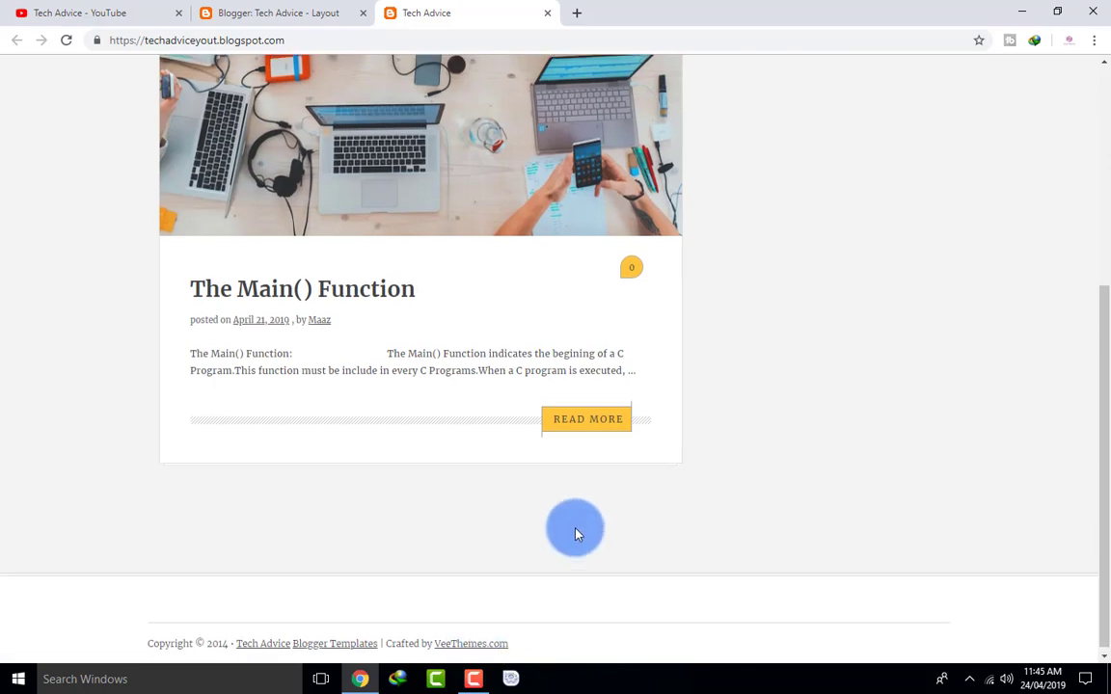
scroll(576, 533, up, 5)
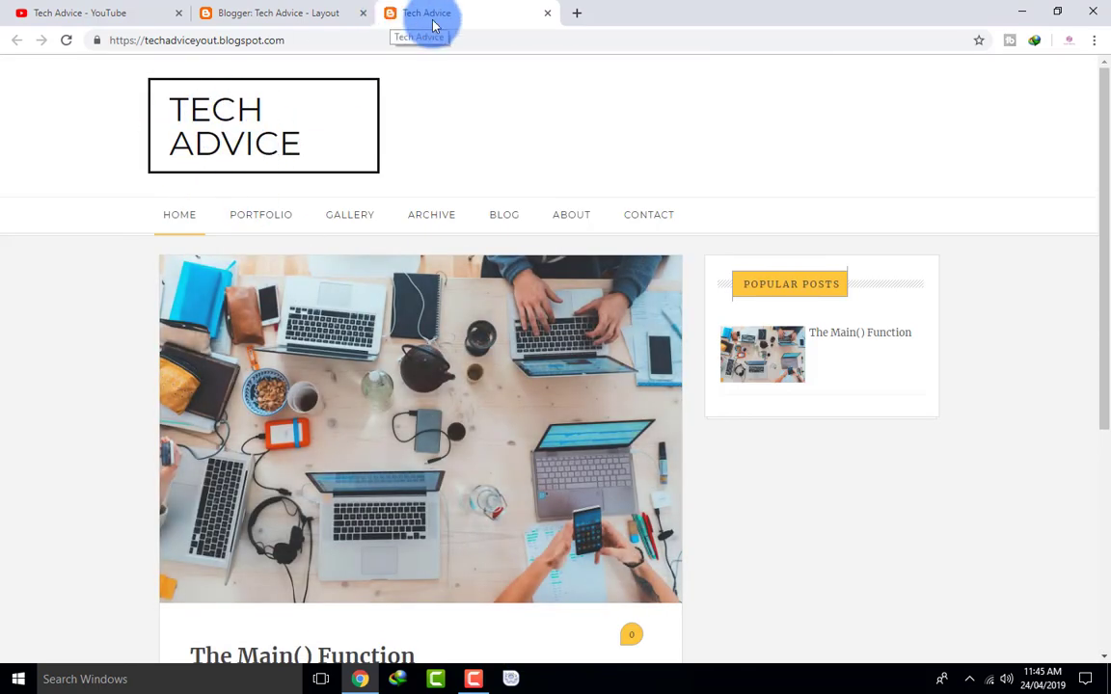
click(263, 14)
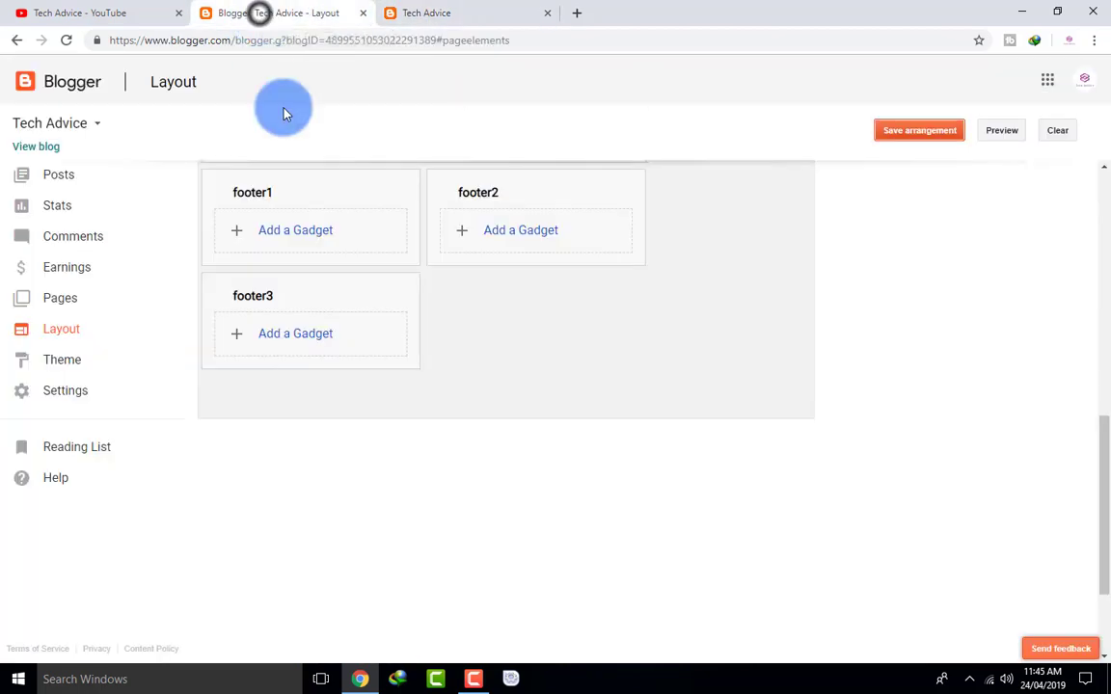
- Start a custom favicon upload and browse to the logo > HatchfulExport-All folder on My Disk (E:)
scroll(323, 186, up, 8)
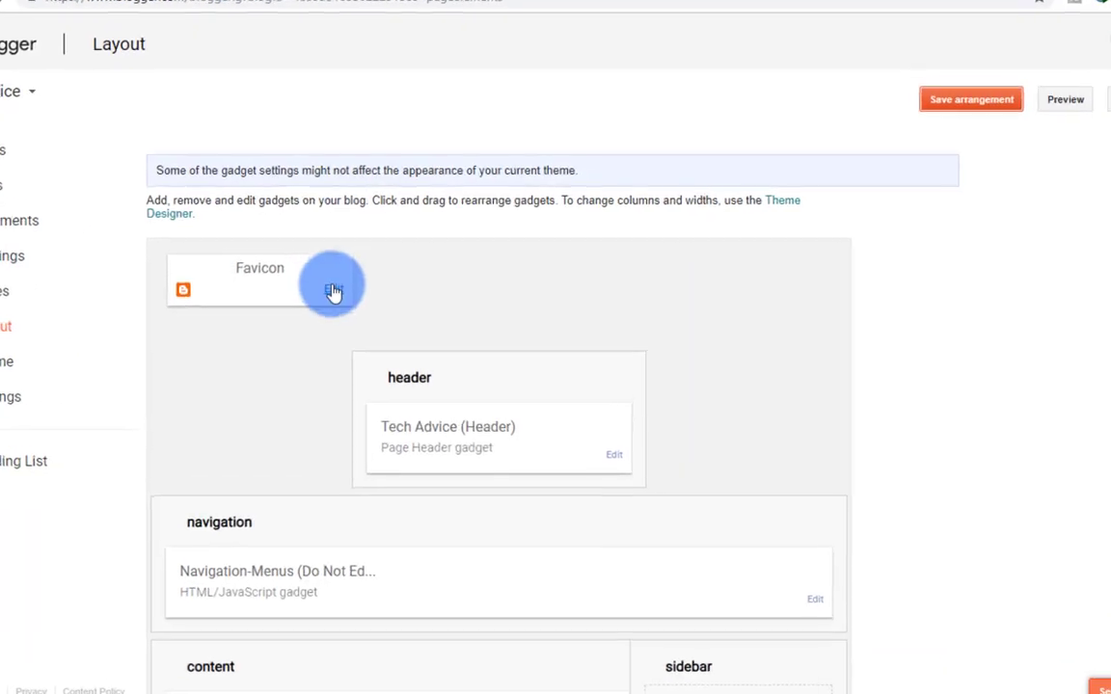
click(333, 291)
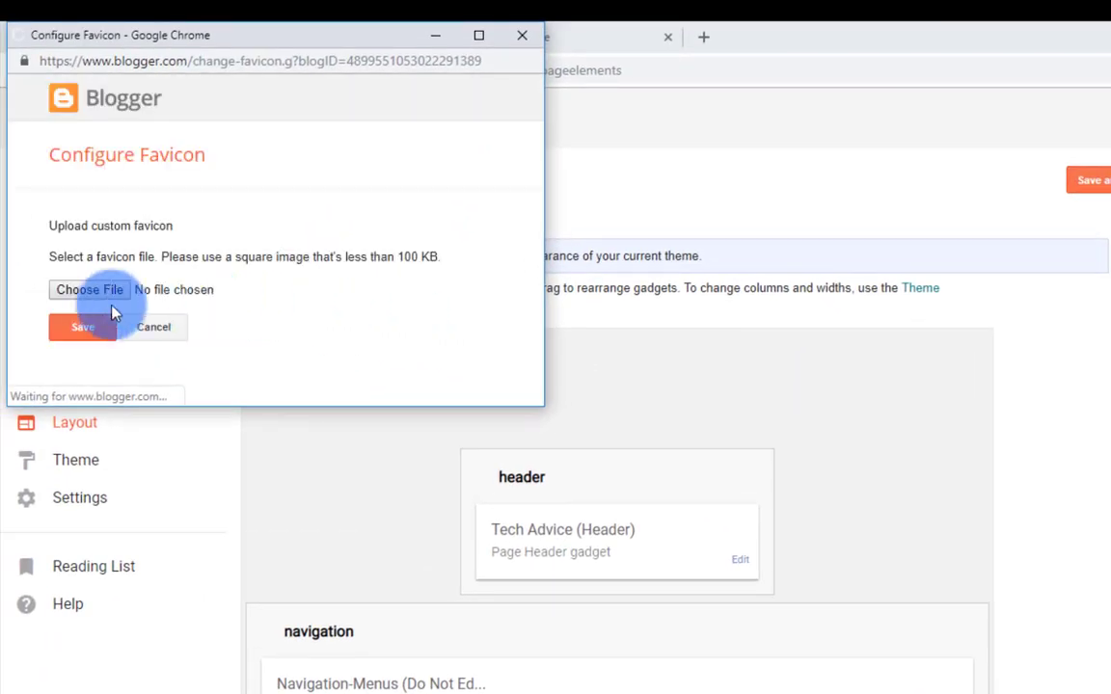
click(102, 293)
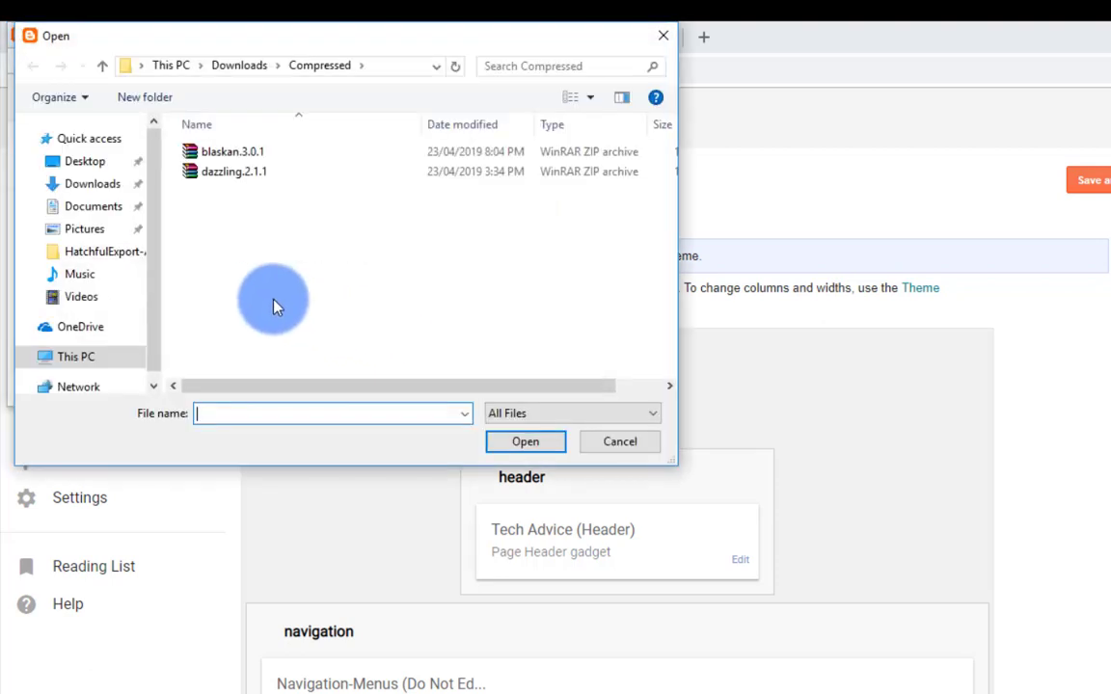
scroll(112, 281, down, 1)
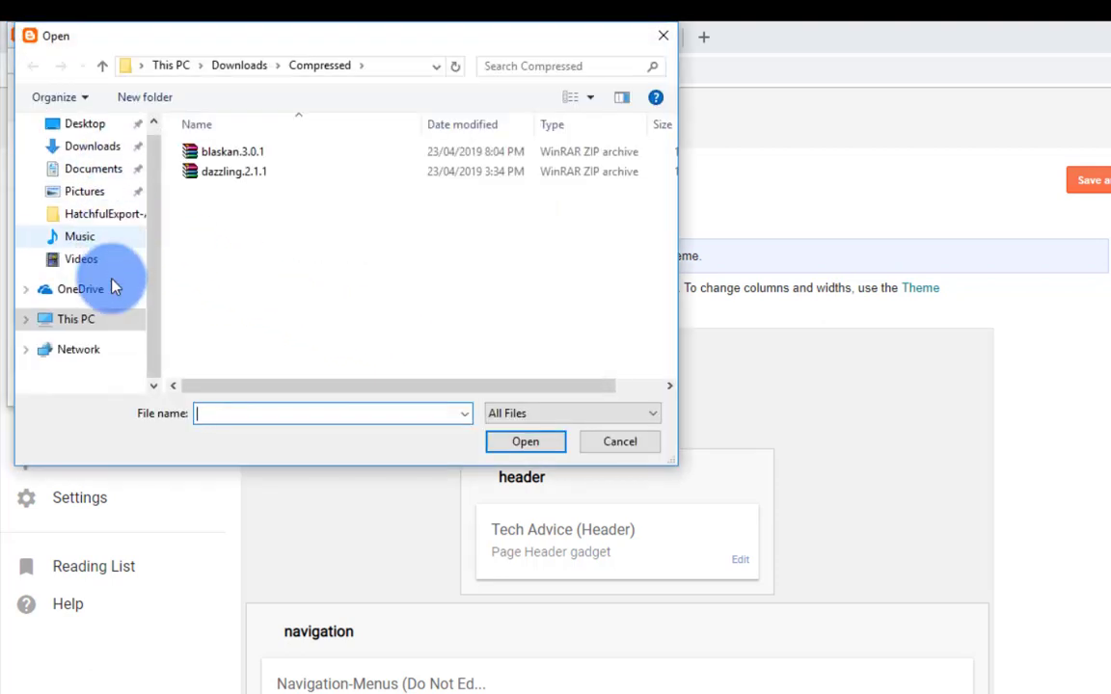
click(106, 323)
scroll(231, 305, down, 2)
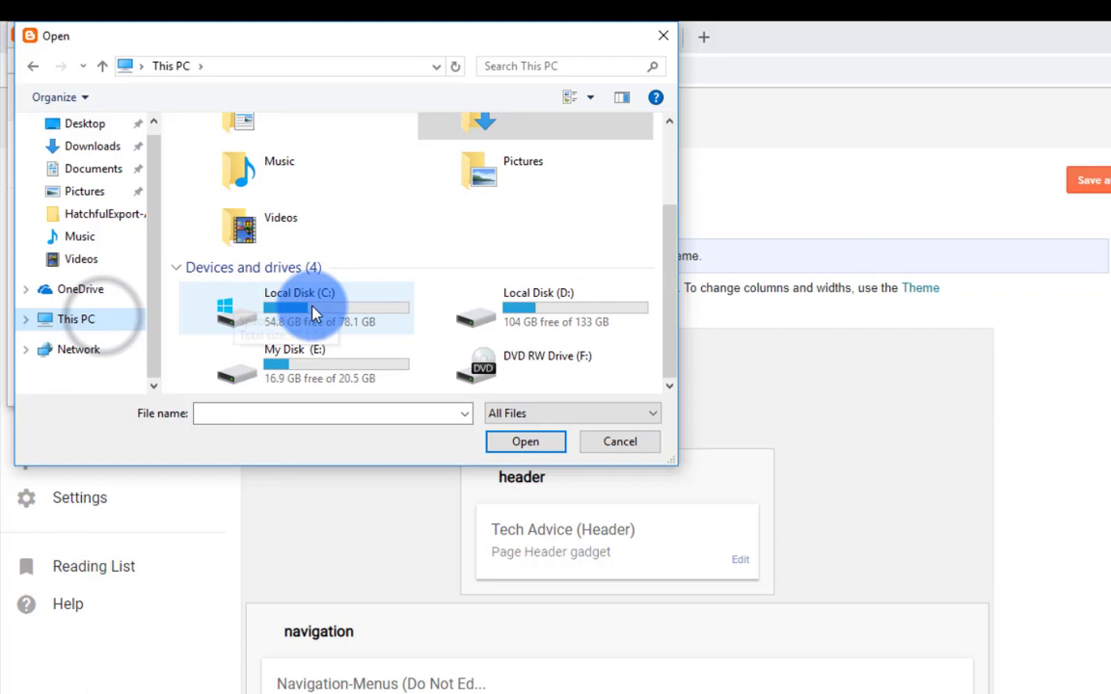
click(310, 376)
double_click(311, 376)
double_click(260, 209)
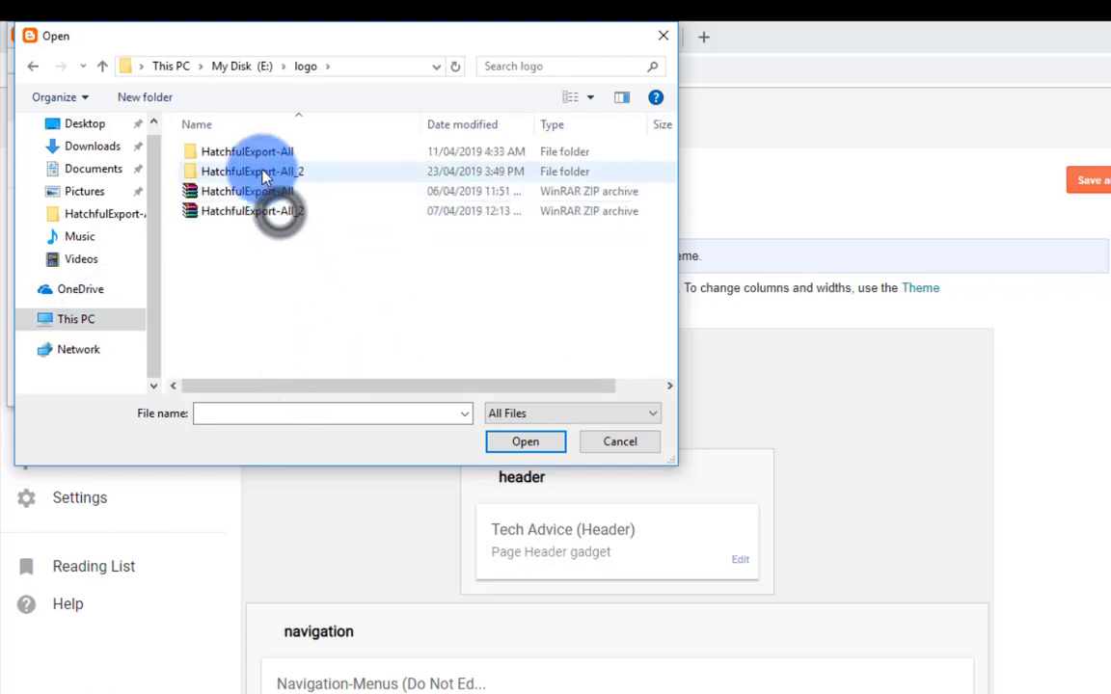
double_click(253, 151)
- Choose the favicon image from the HatchfulExport-All folder and save it as the blog's favicon
scroll(318, 280, down, 3)
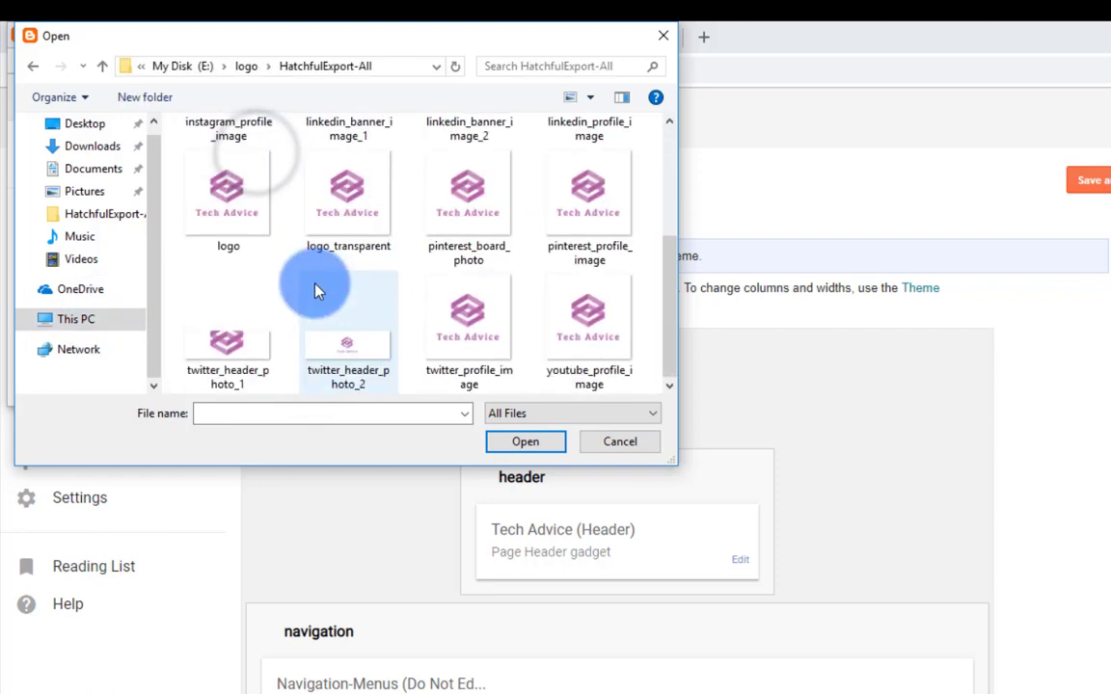
scroll(318, 255, up, 3)
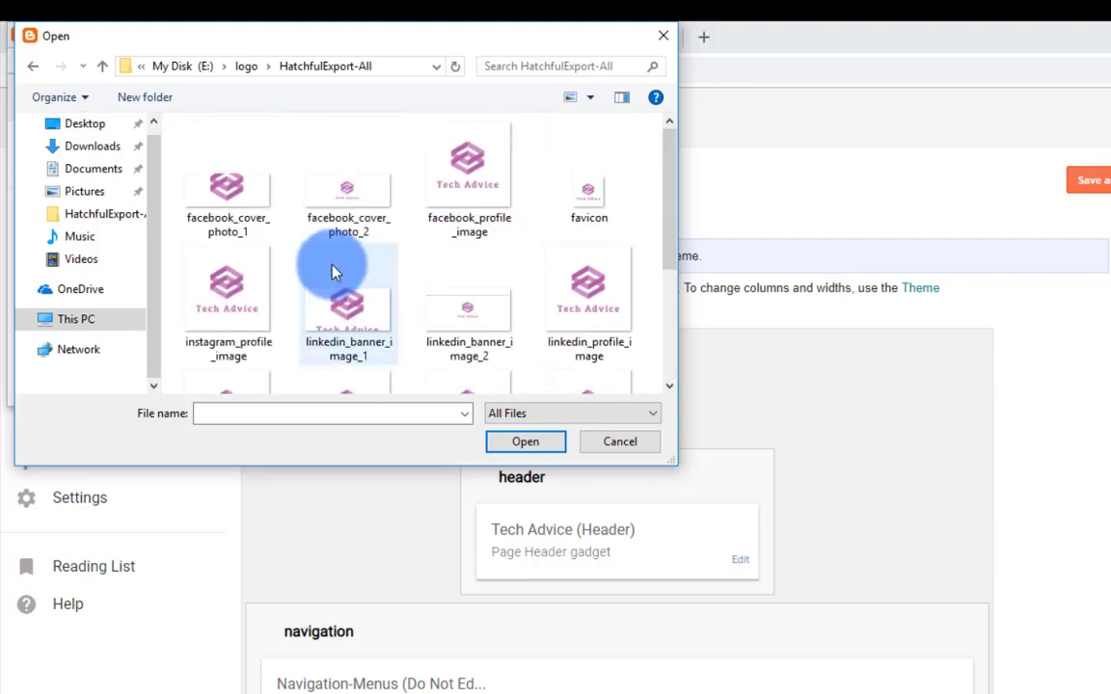
double_click(585, 216)
click(82, 323)
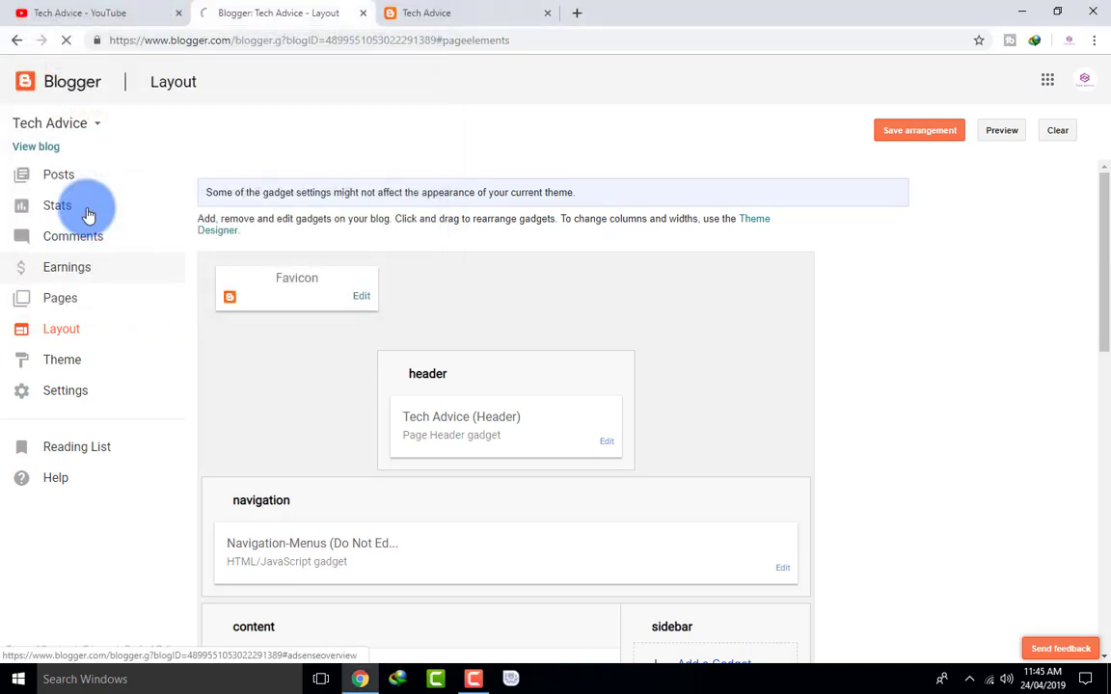
- Reload the published blog to check its favicon, compare it with the layout, and look at the header title
click(80, 17)
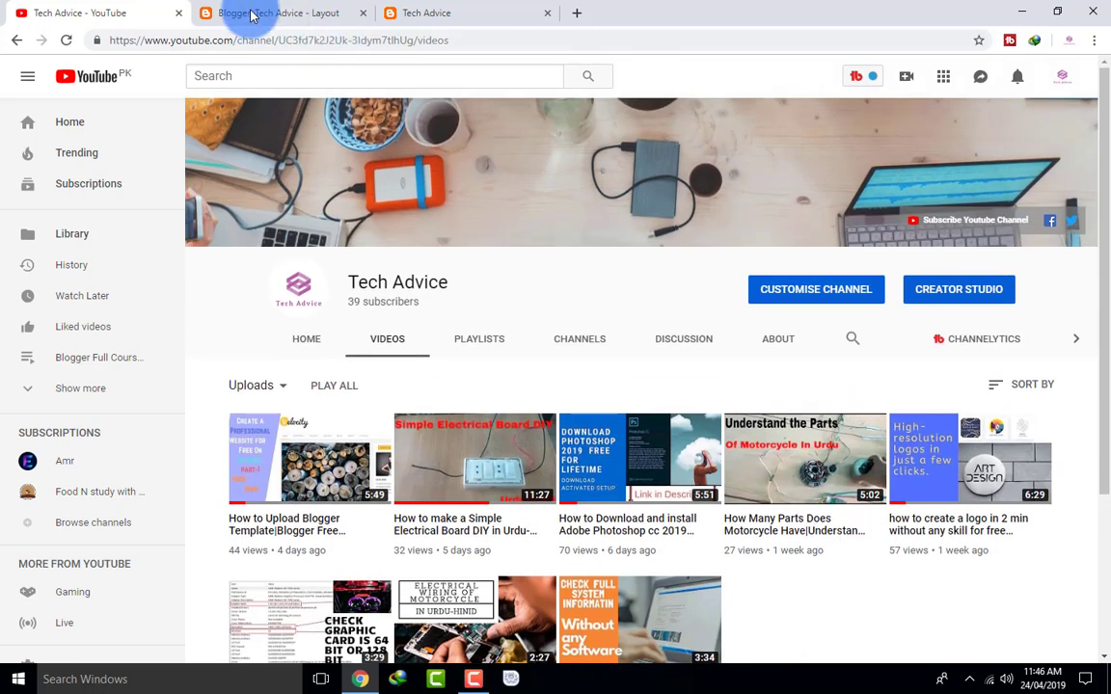
click(253, 13)
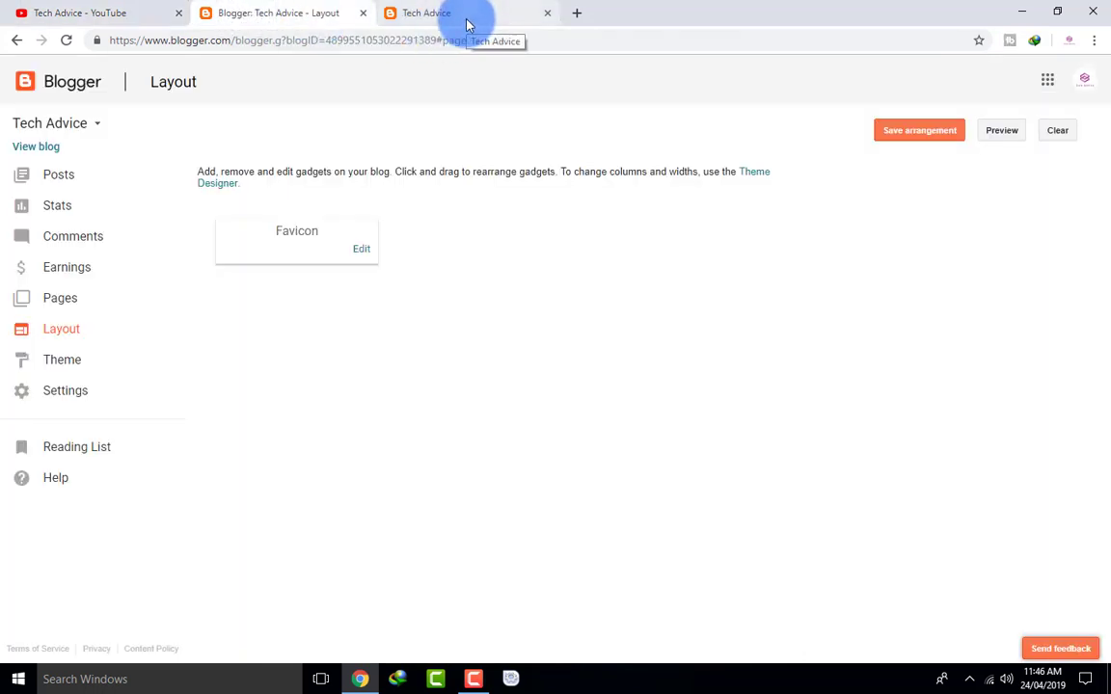
click(466, 24)
click(67, 42)
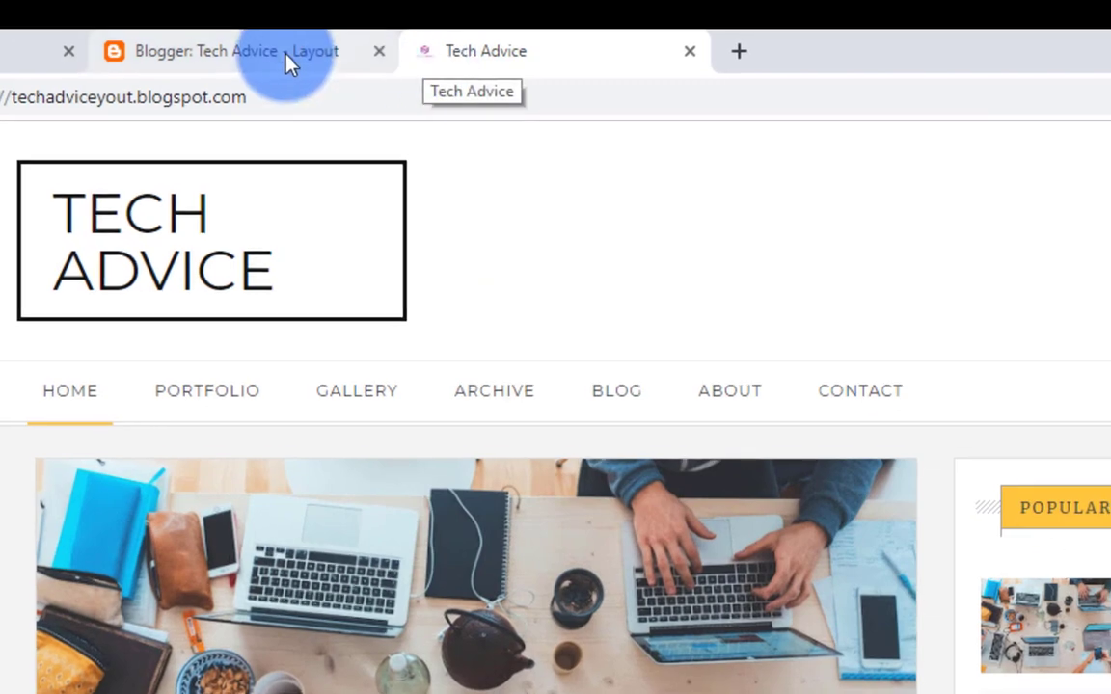
click(288, 56)
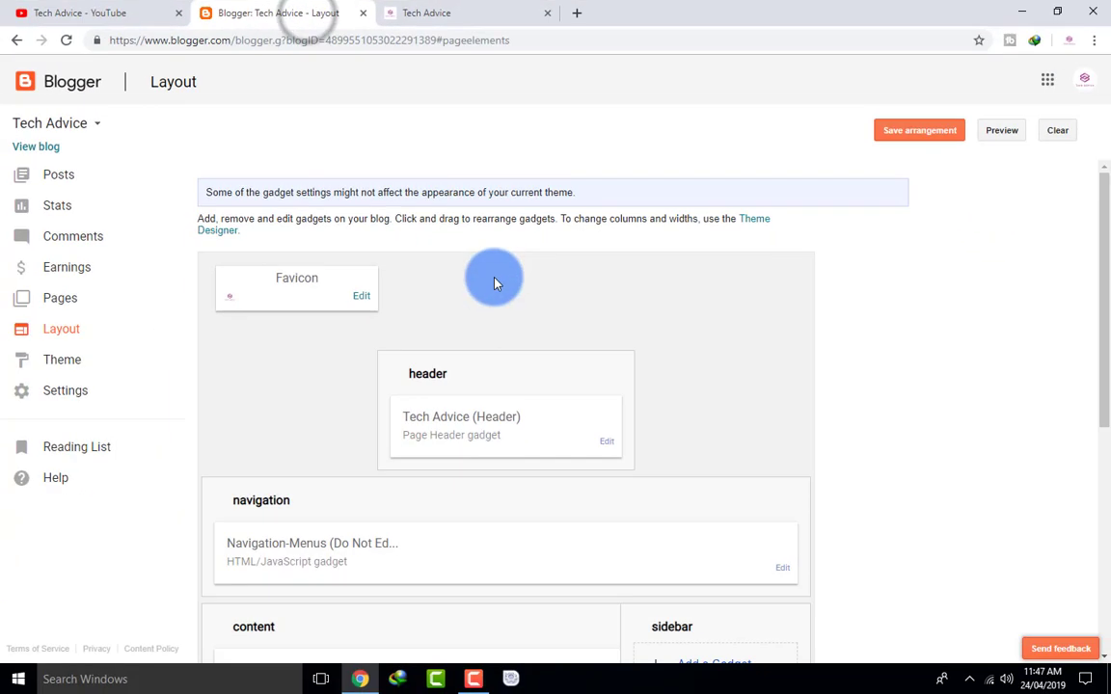
scroll(494, 283, down, 3)
scroll(553, 265, up, 3)
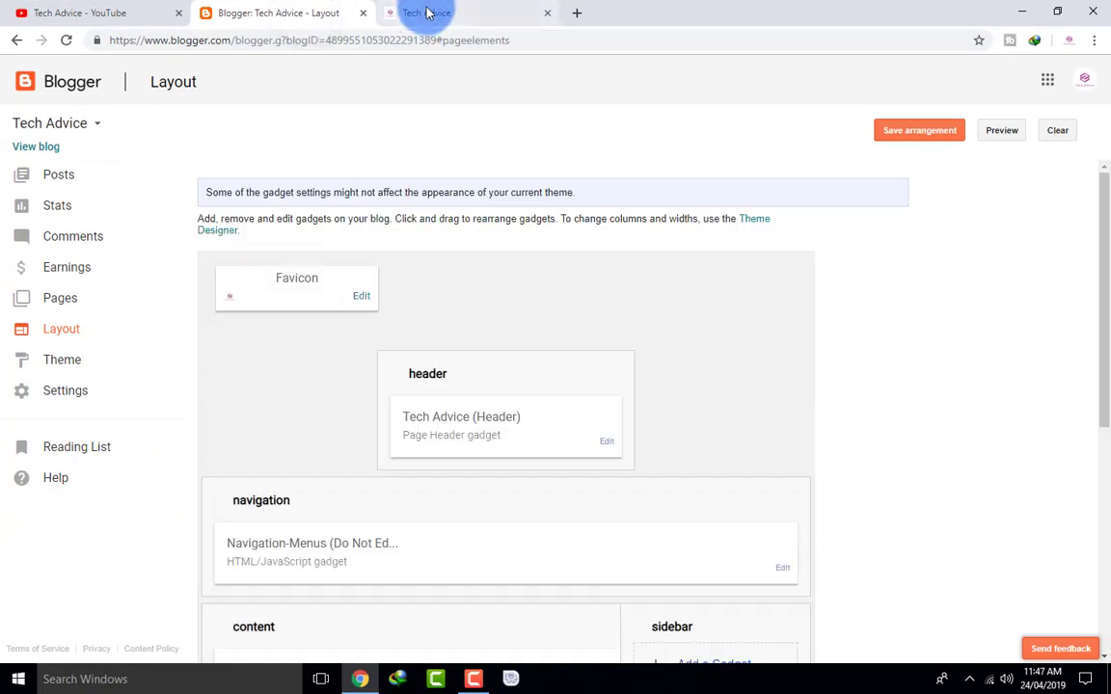
click(426, 11)
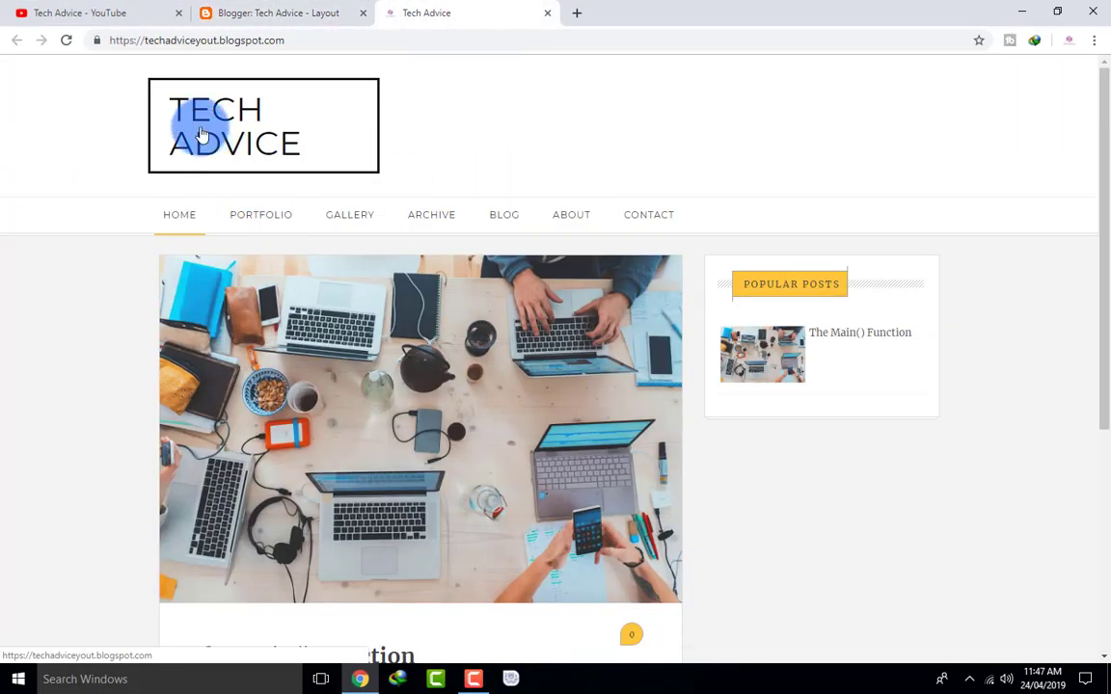
- Configure the Tech Advice page header gadget by uploading the logo image from the HatchfulExport-All folder
click(274, 17)
click(606, 444)
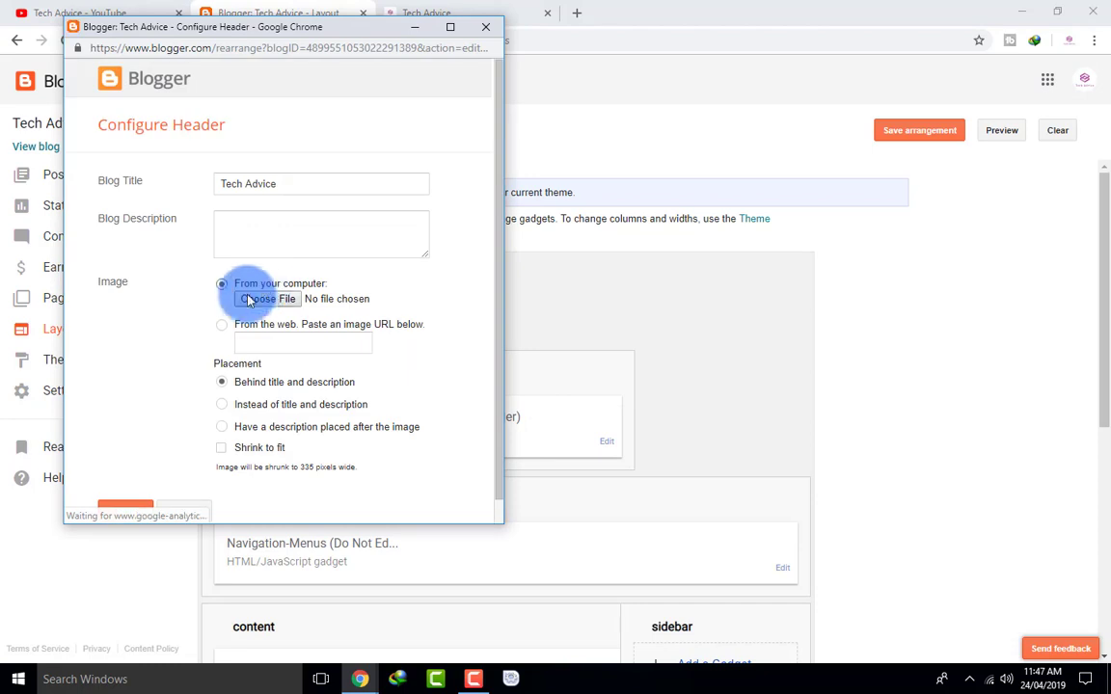
click(263, 294)
scroll(386, 250, down, 2)
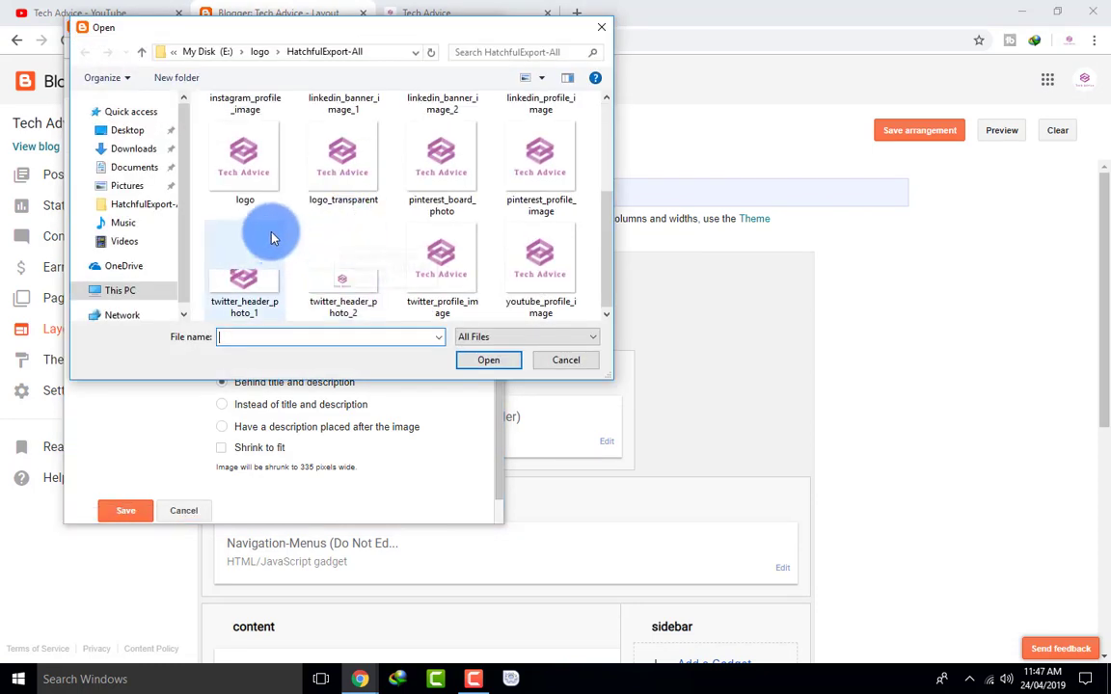
double_click(265, 199)
scroll(289, 356, down, 1)
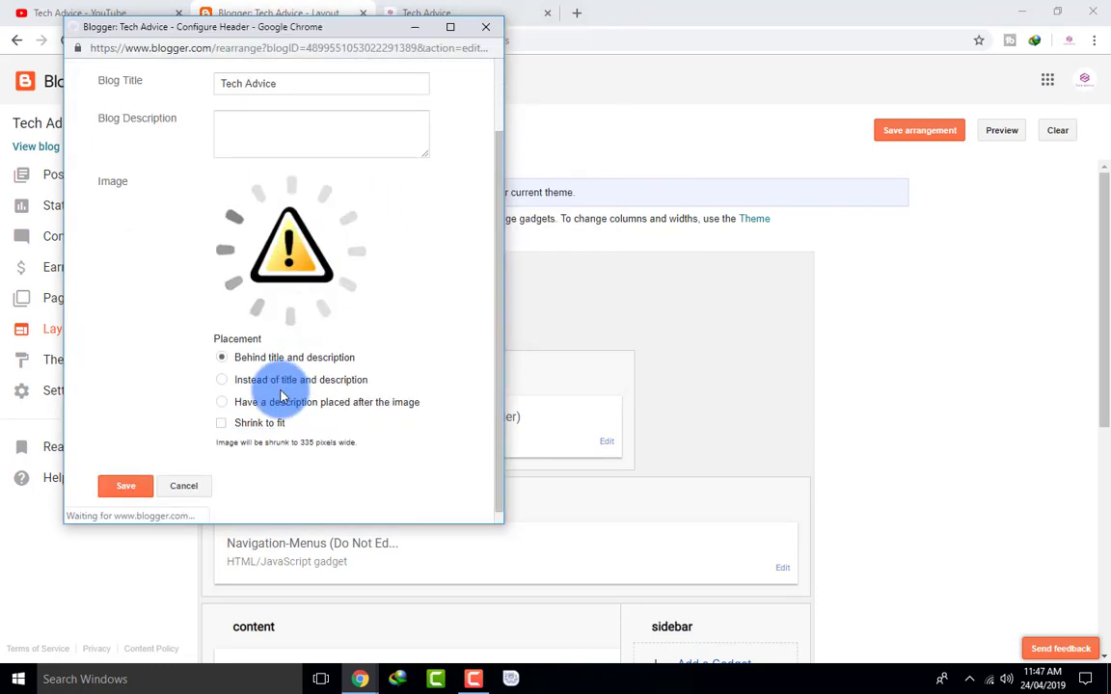
- Set the header image's placement to Instead of title and description, then save the gadget and the layout arrangement
click(221, 379)
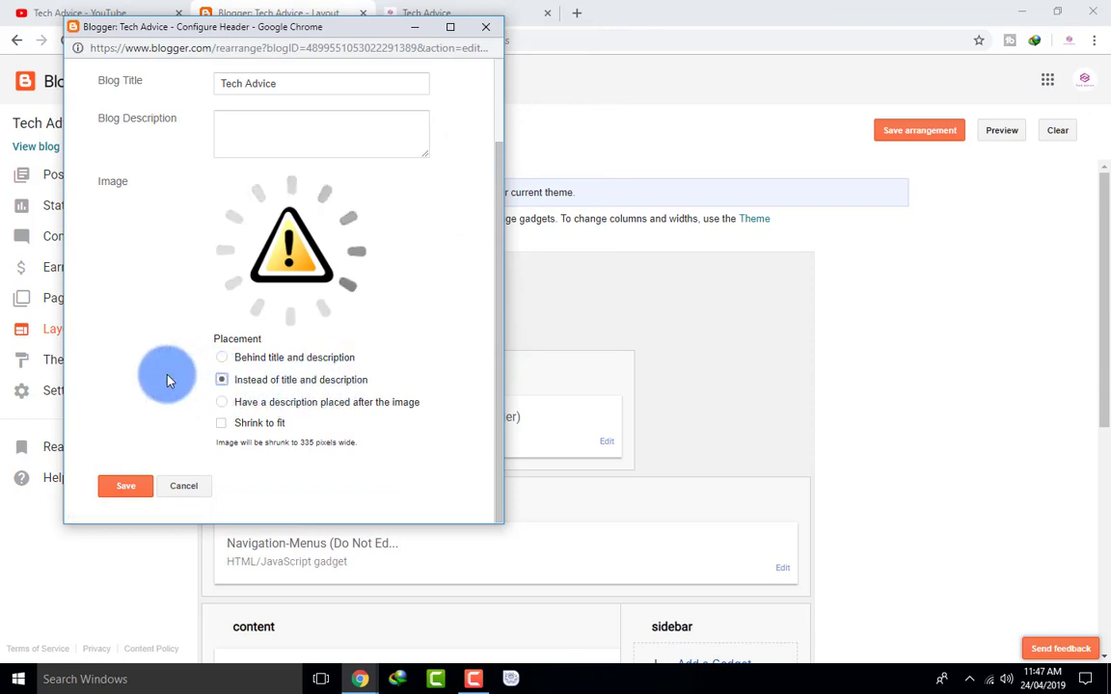
scroll(166, 377, up, 1)
scroll(207, 313, up, 1)
scroll(193, 338, down, 3)
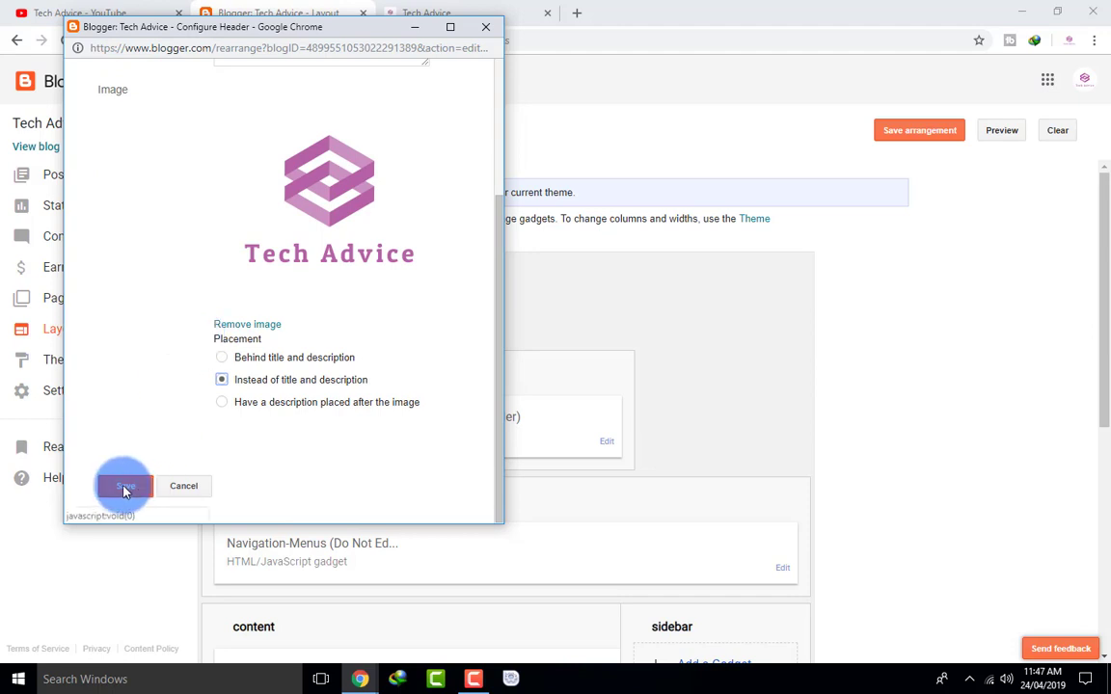
click(132, 487)
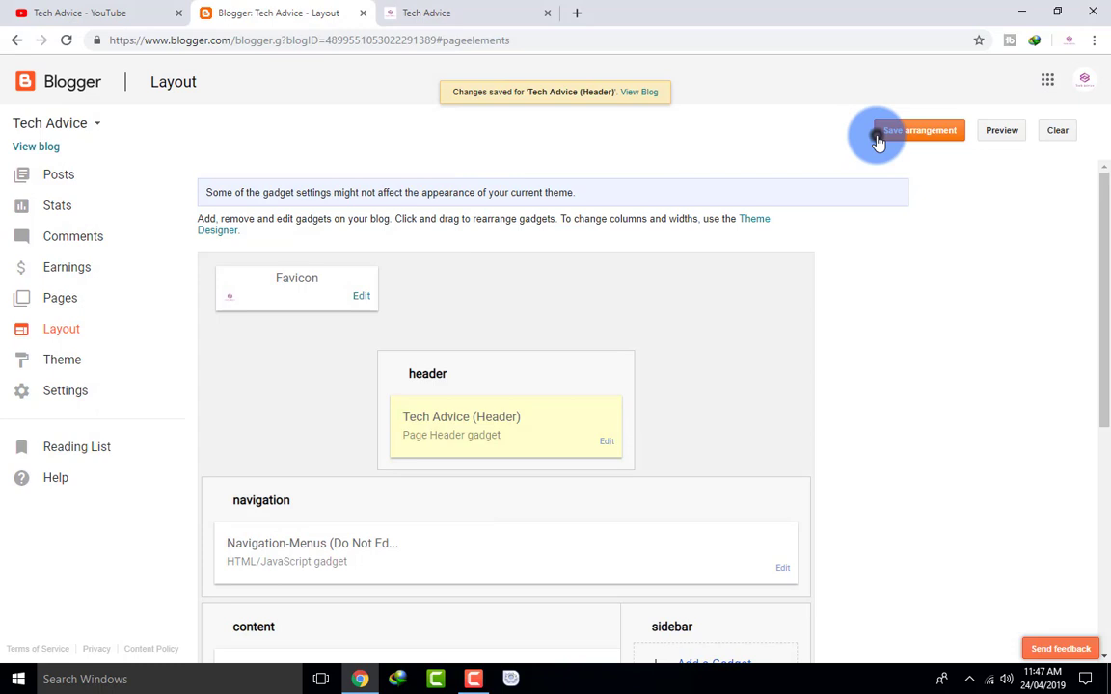
click(877, 141)
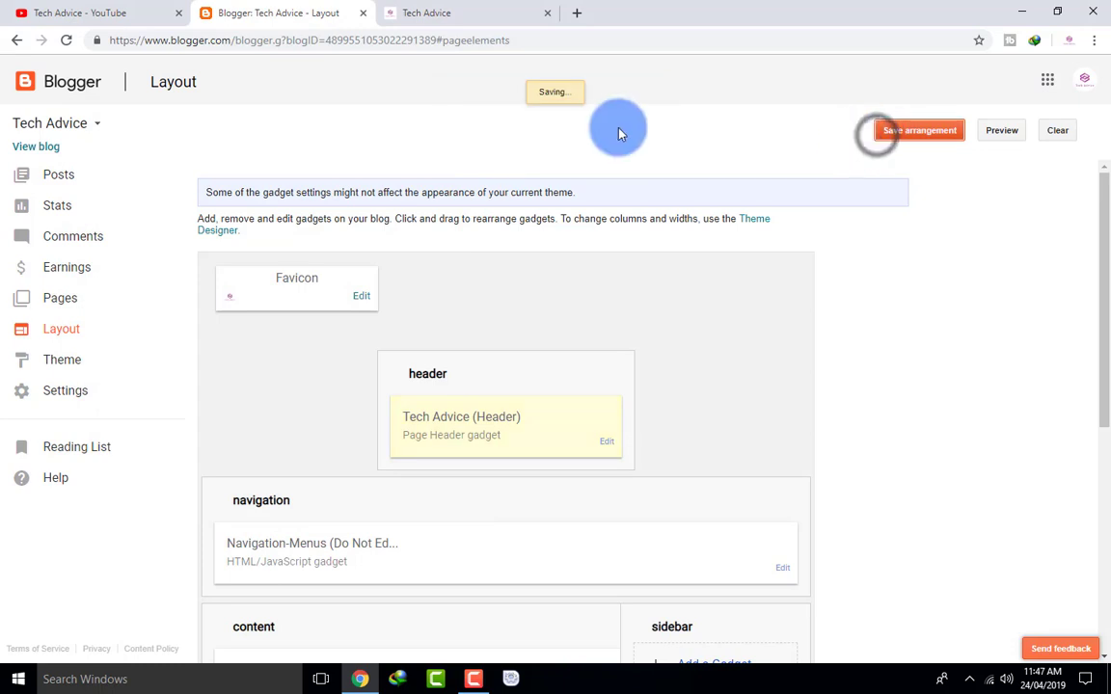
- Reload the published blog to check its header logo, and view the Gallery submenu in the navigation bar
click(426, 14)
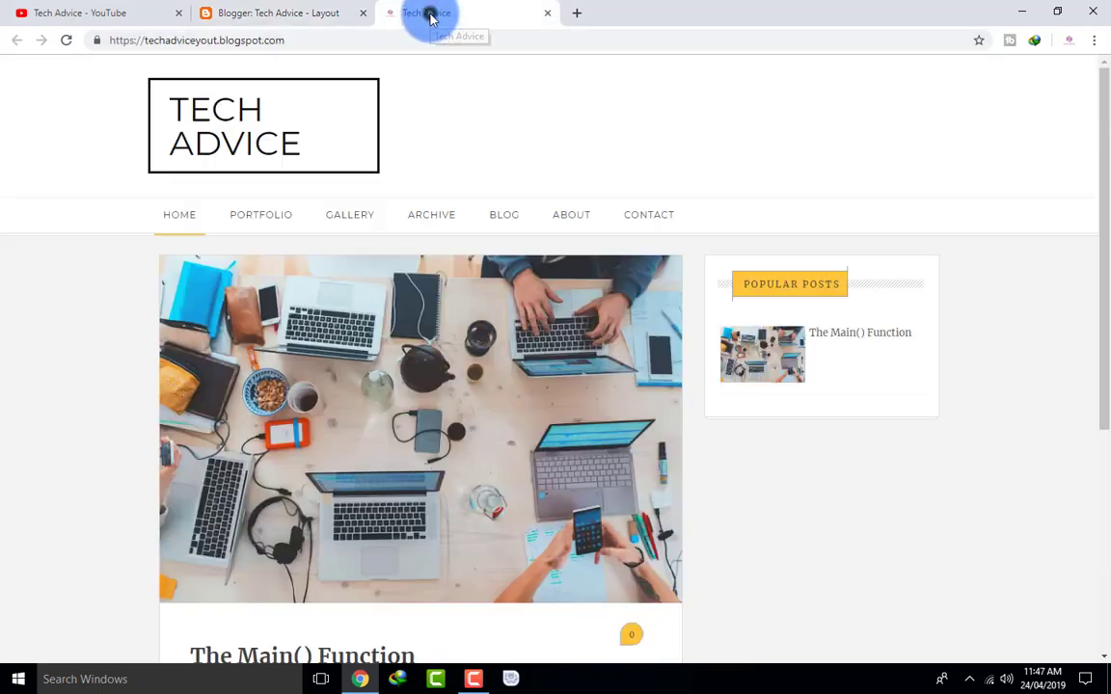
click(67, 42)
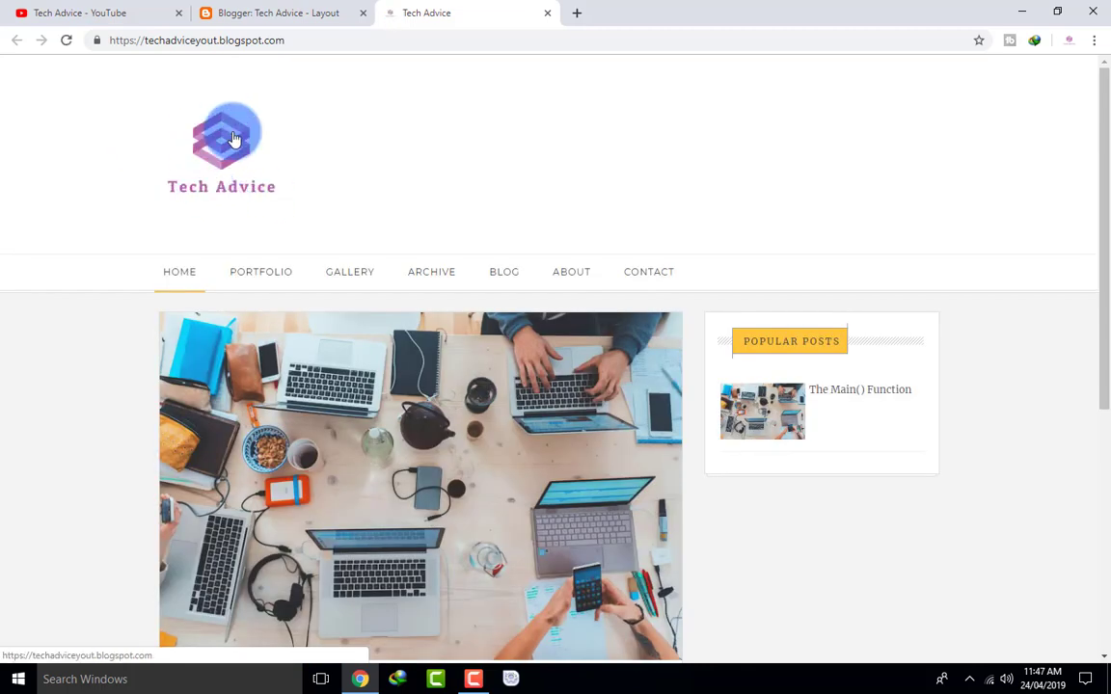
scroll(301, 205, down, 1)
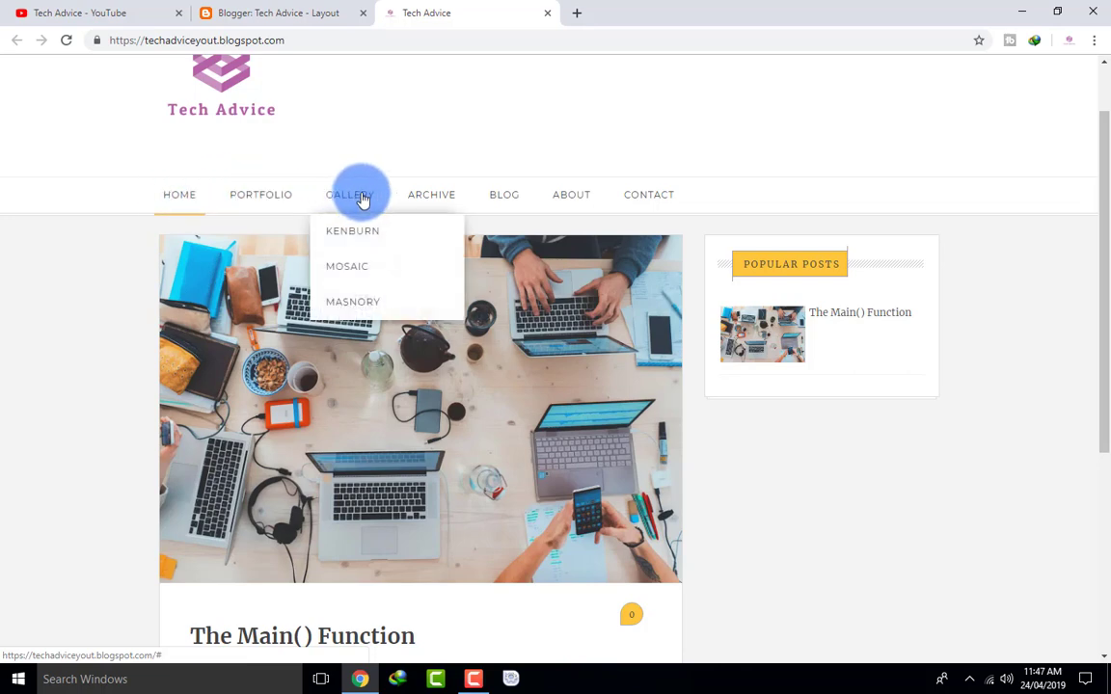
mouse_move(341, 202)
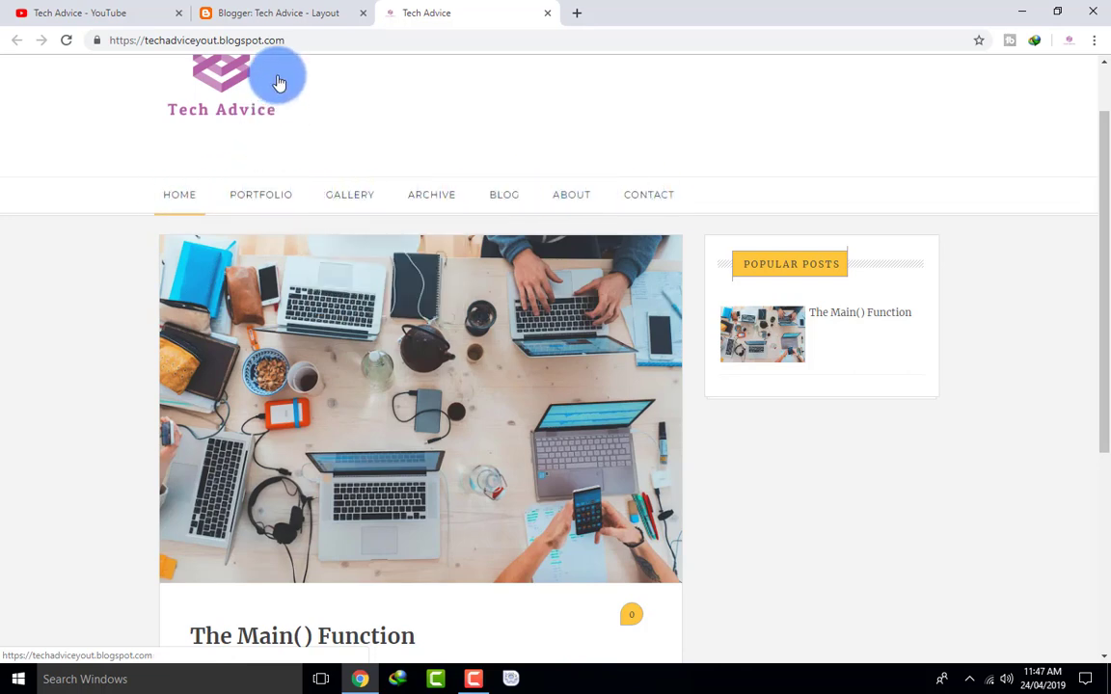
- Return to the Blogger layout and look at the Navigation-Menus gadget's configuration without changing it
click(278, 14)
scroll(579, 386, down, 2)
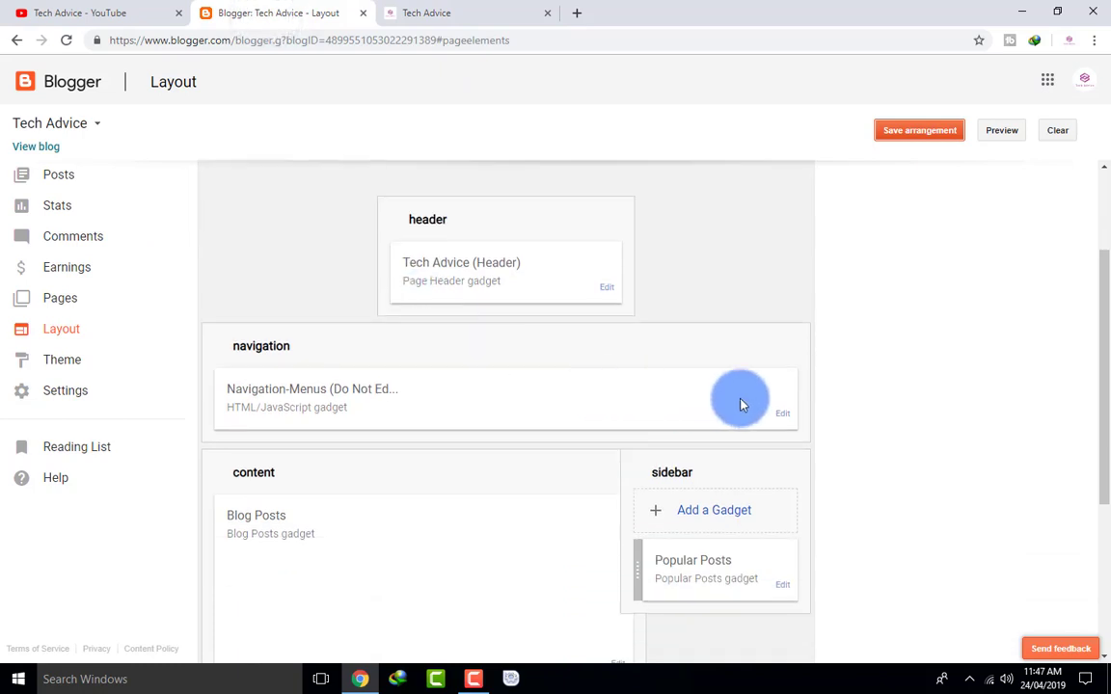
click(782, 417)
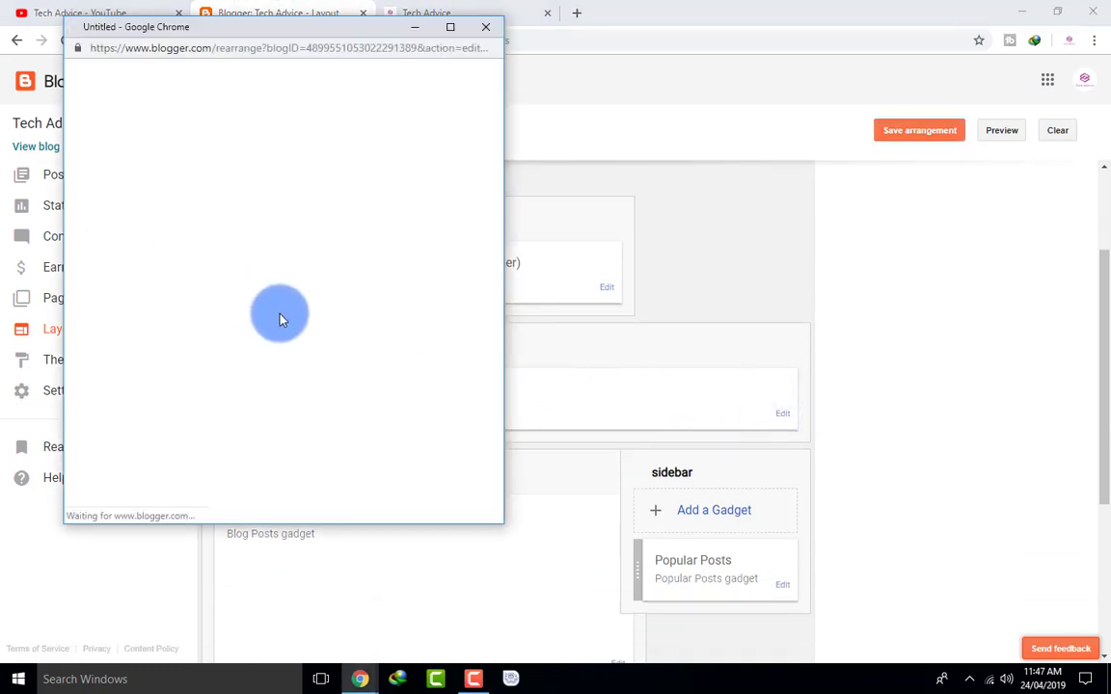
click(483, 27)
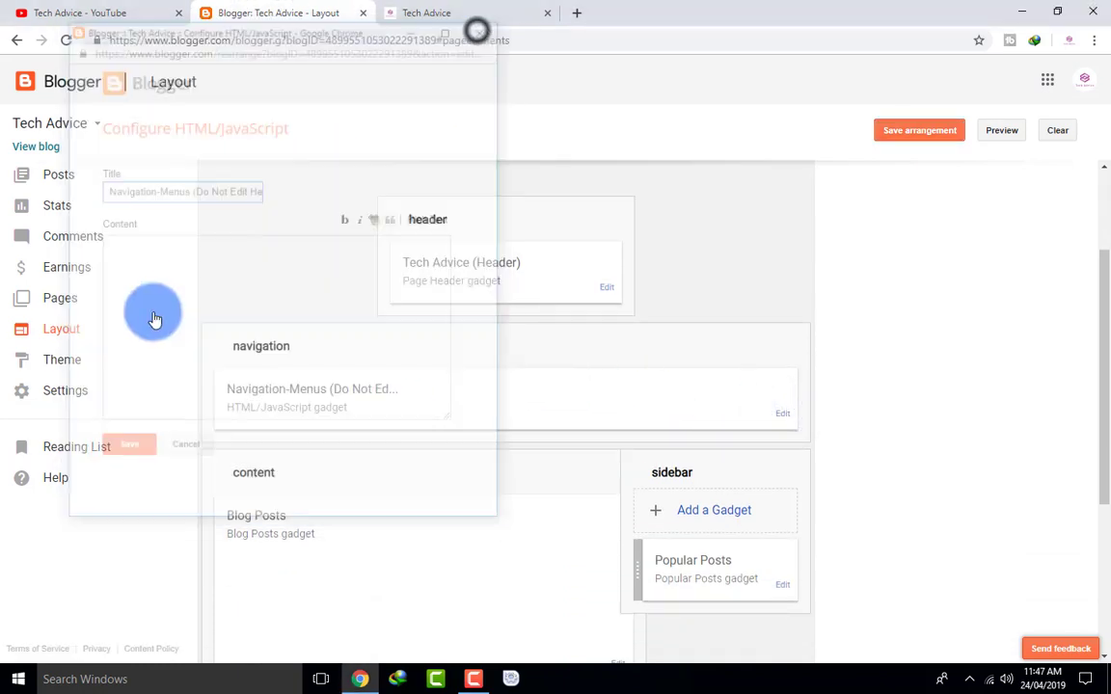
- Open the blog theme's HTML code for editing
click(70, 360)
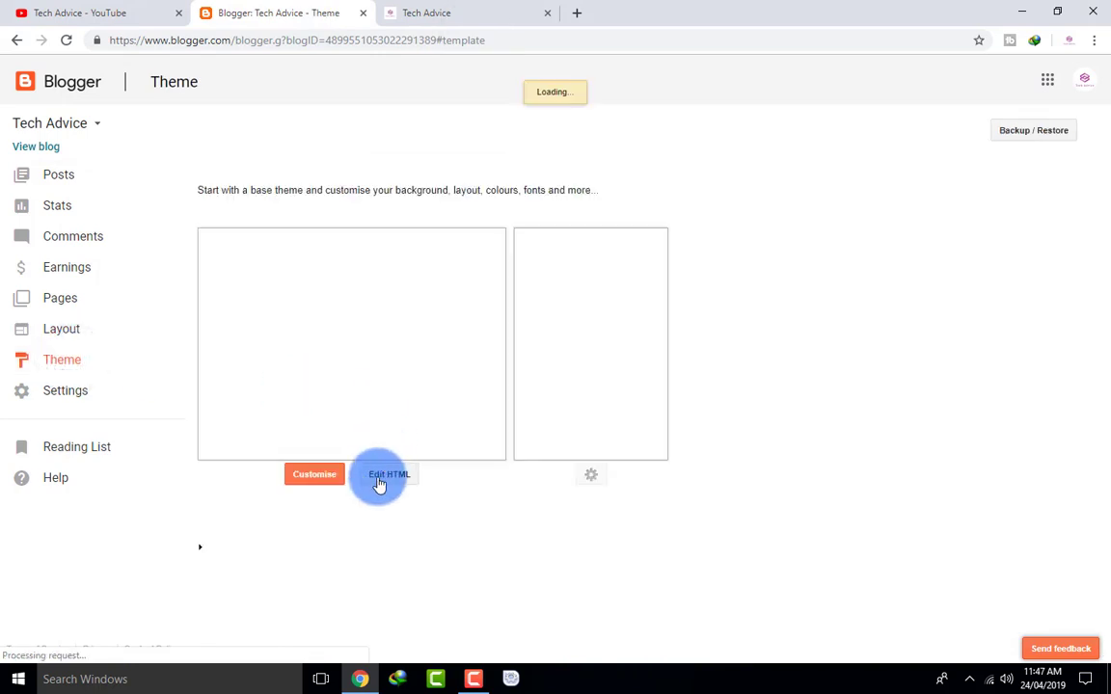
click(395, 487)
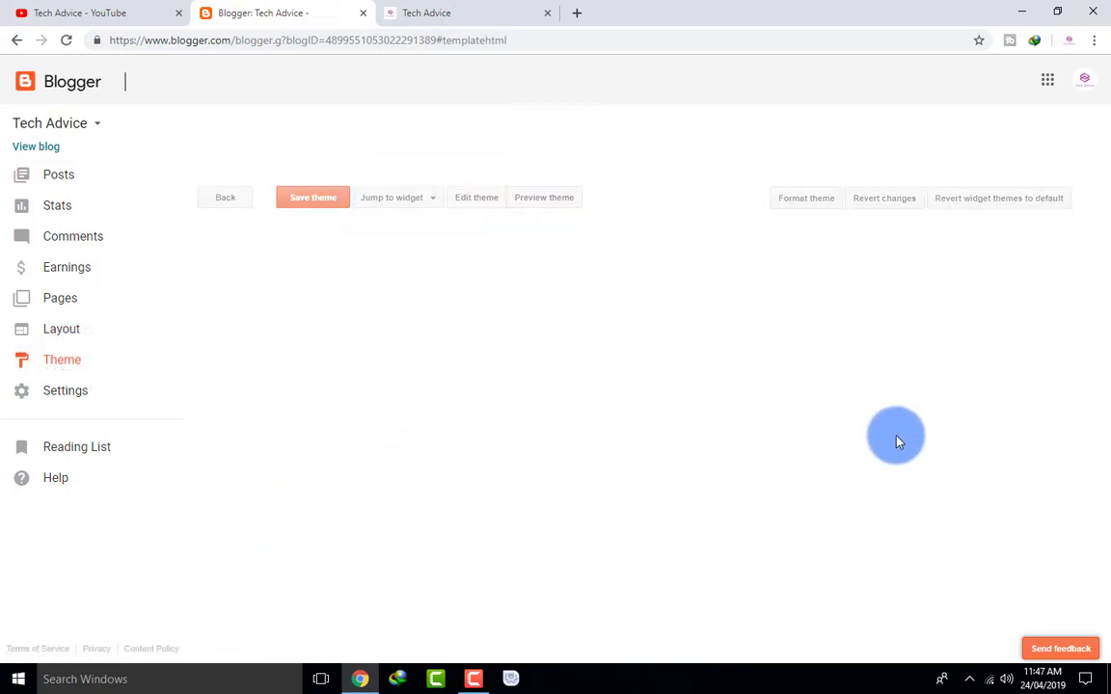
click(776, 375)
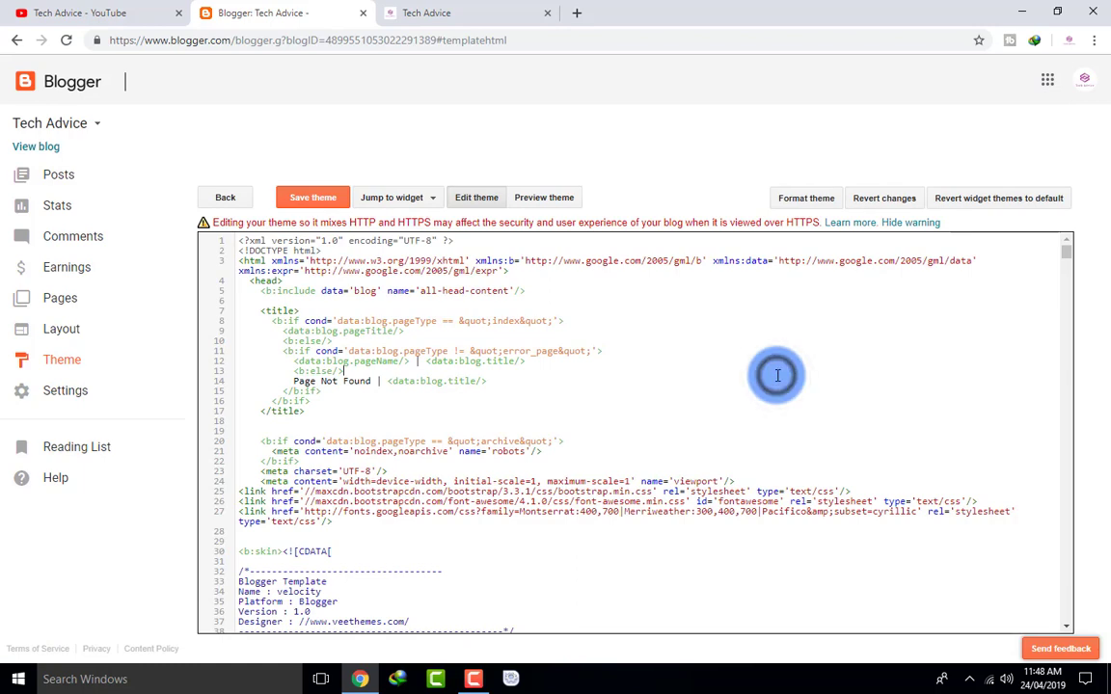
- Check the menu names on the published blog and search the theme code for ARCHIVE
key(ctrl+f)
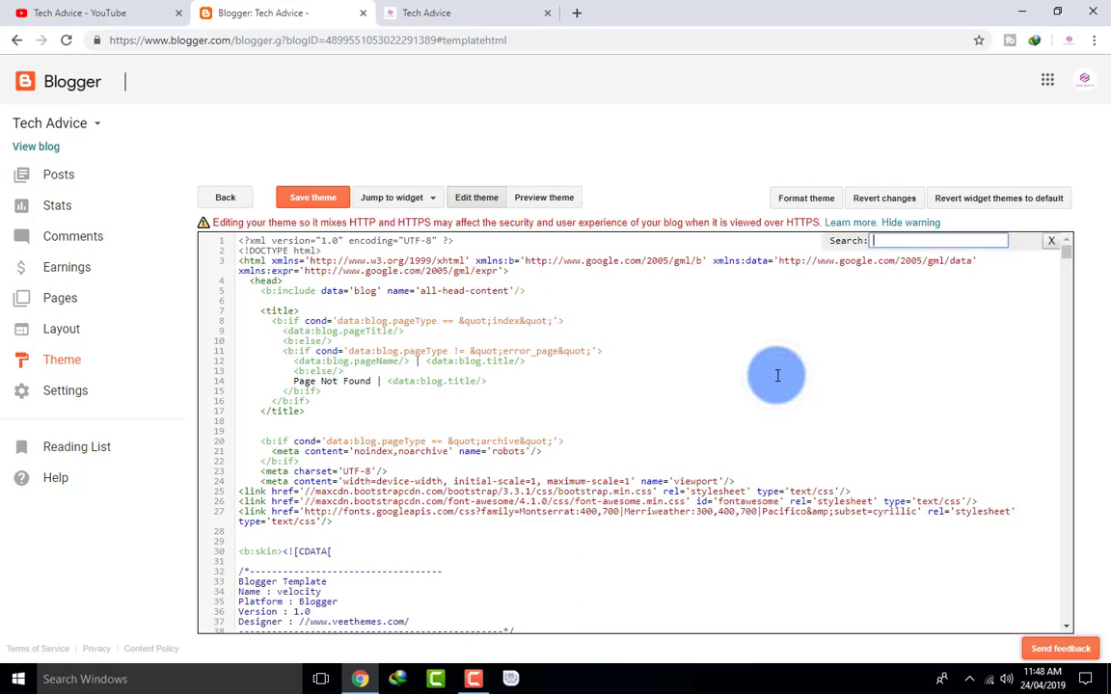
click(442, 17)
mouse_move(356, 204)
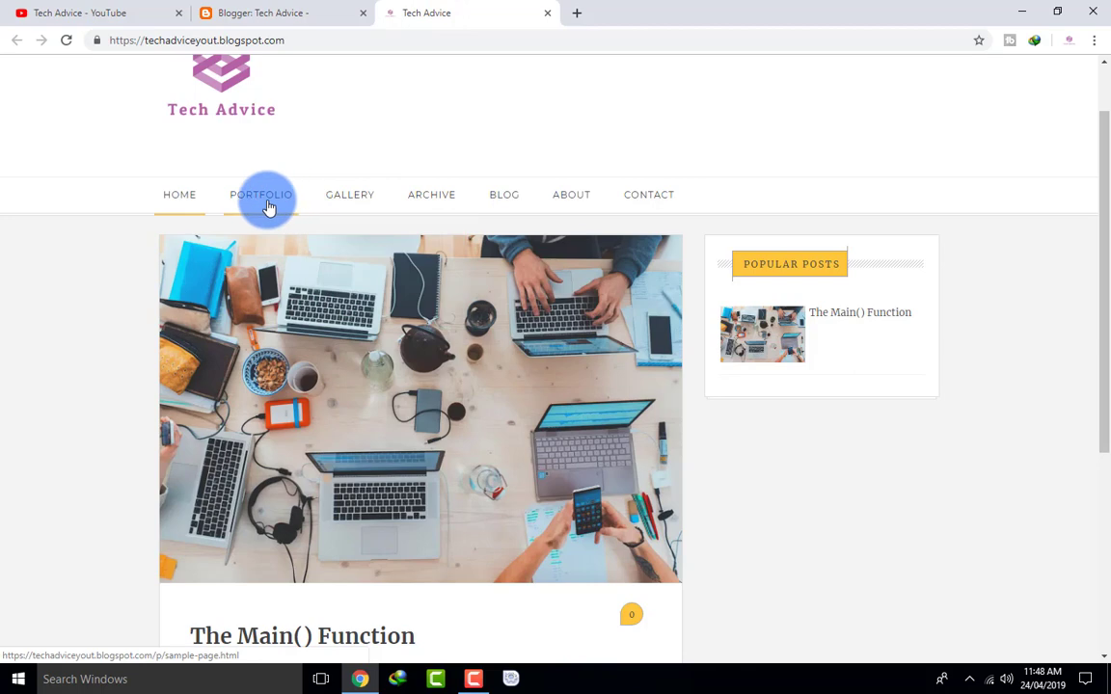
click(310, 14)
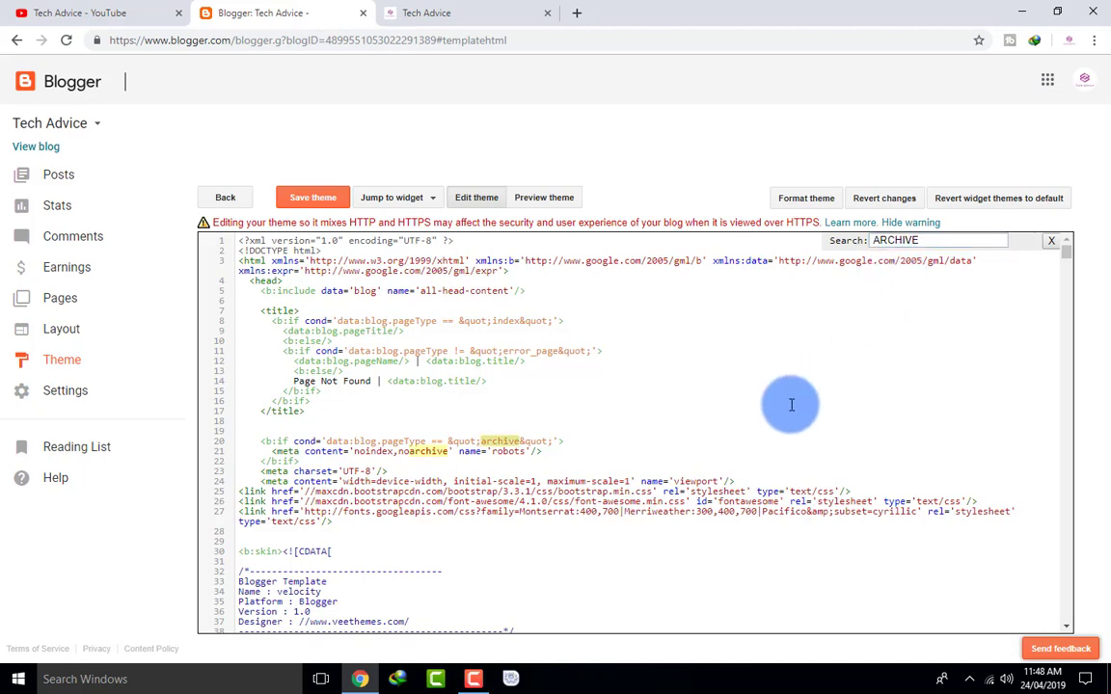
- Look through the theme code, recheck the published blog's menu names, and search the code for PORTFOLIO
scroll(790, 405, down, 6)
scroll(791, 405, down, 11)
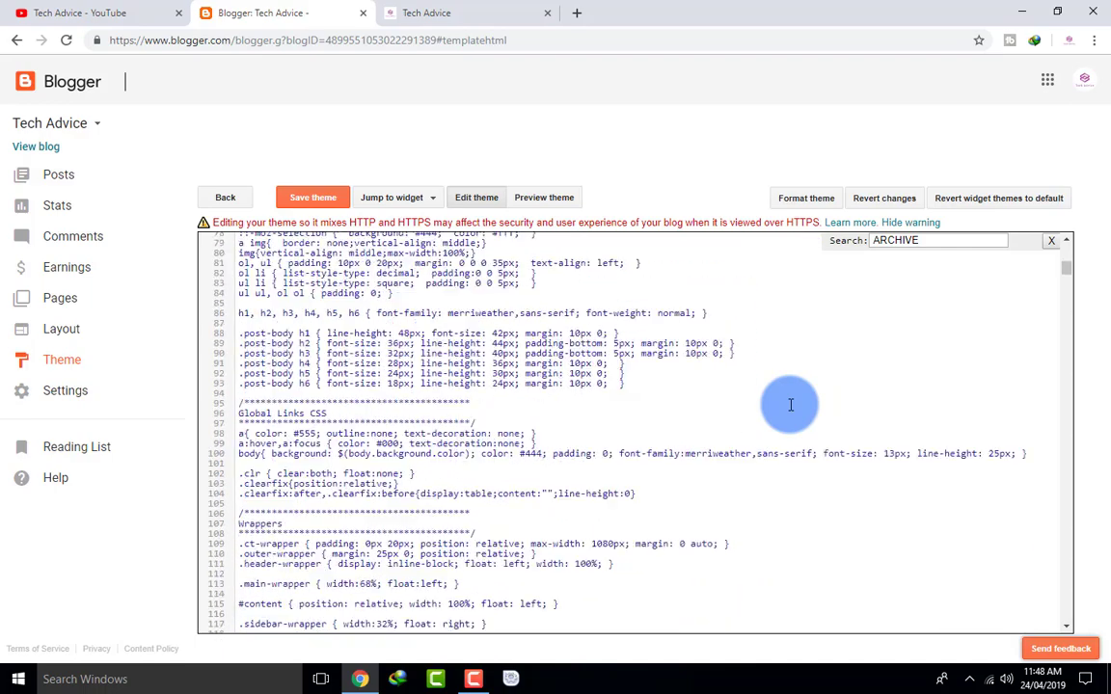
scroll(791, 405, down, 15)
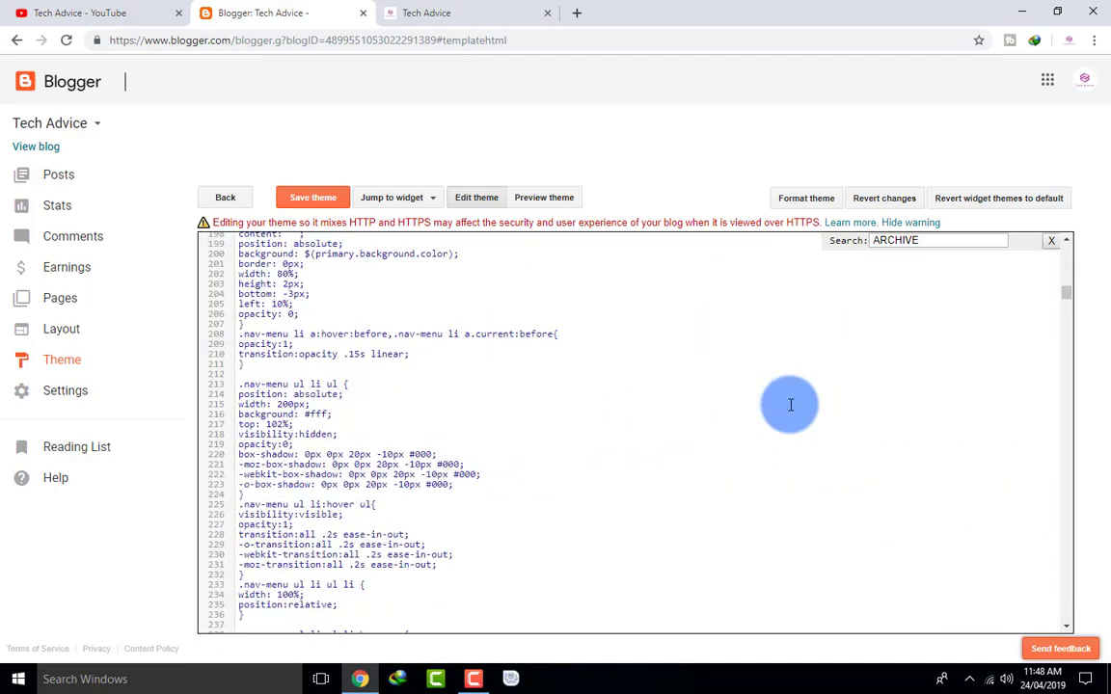
scroll(790, 405, down, 2)
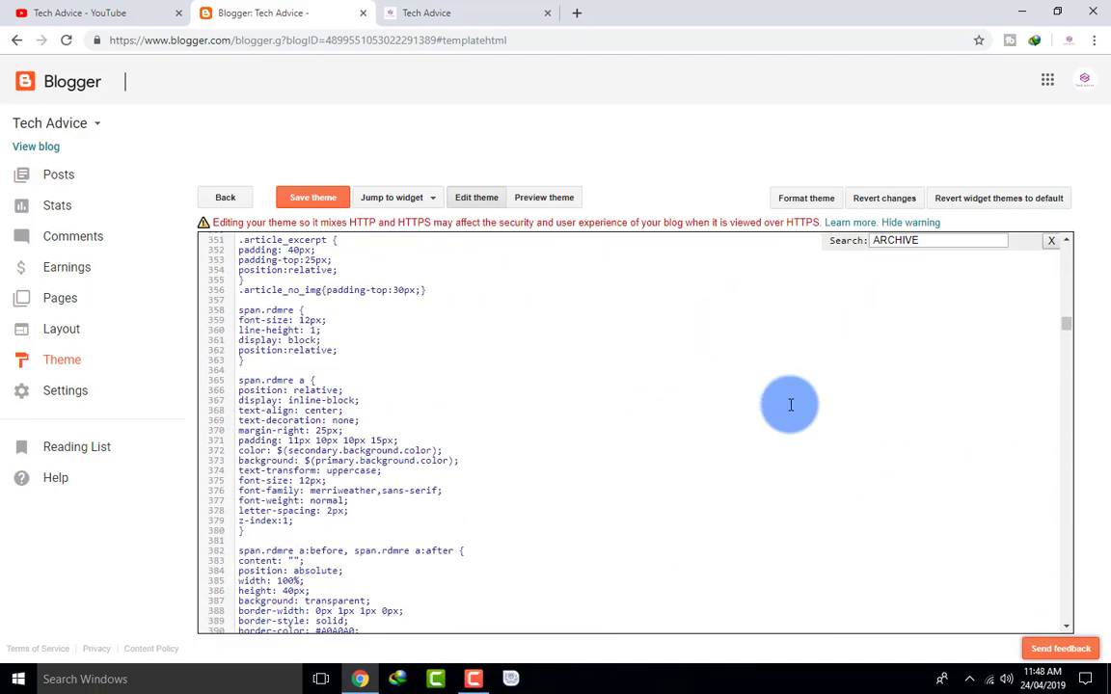
scroll(791, 405, up, 12)
scroll(791, 405, up, 5)
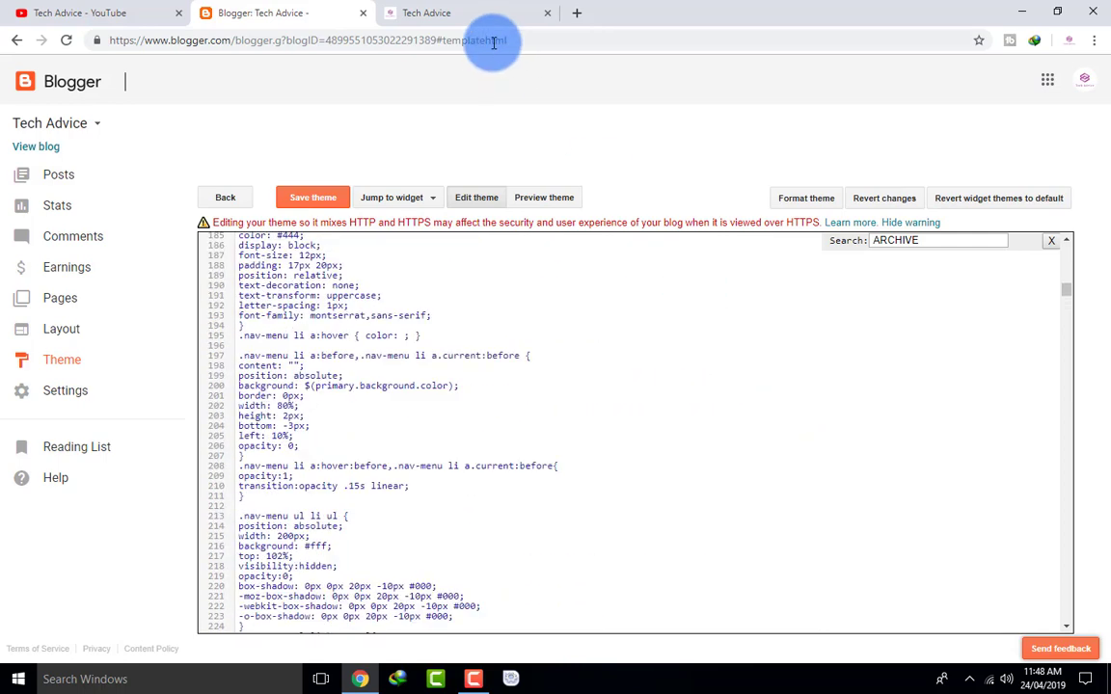
click(463, 12)
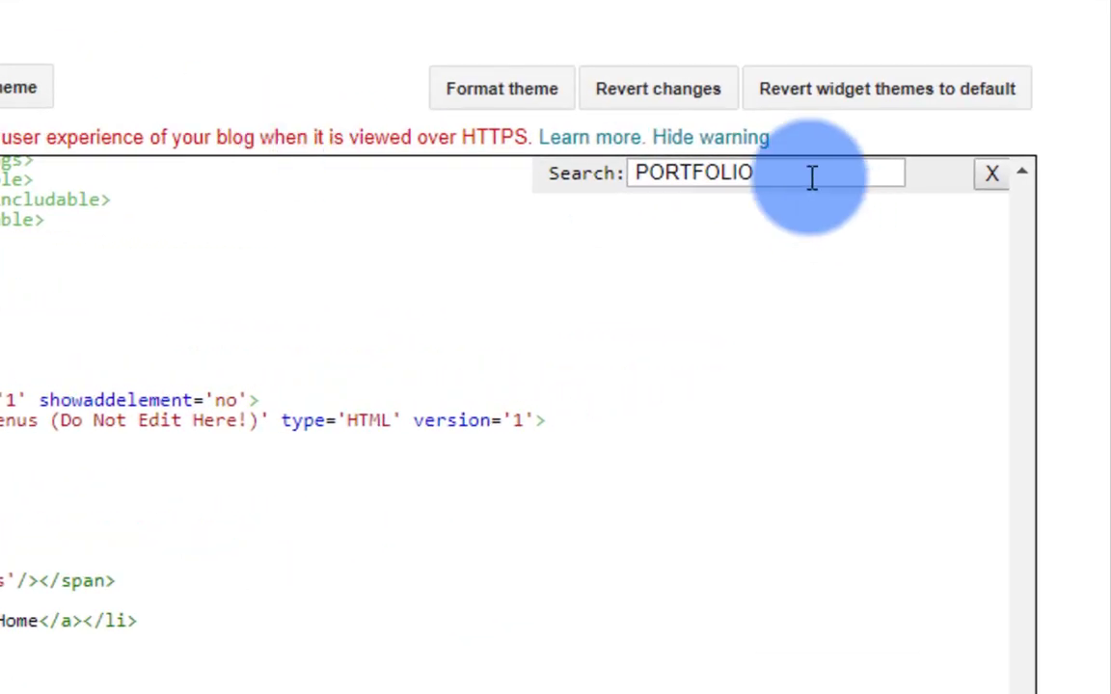
drag(960, 241, 860, 240)
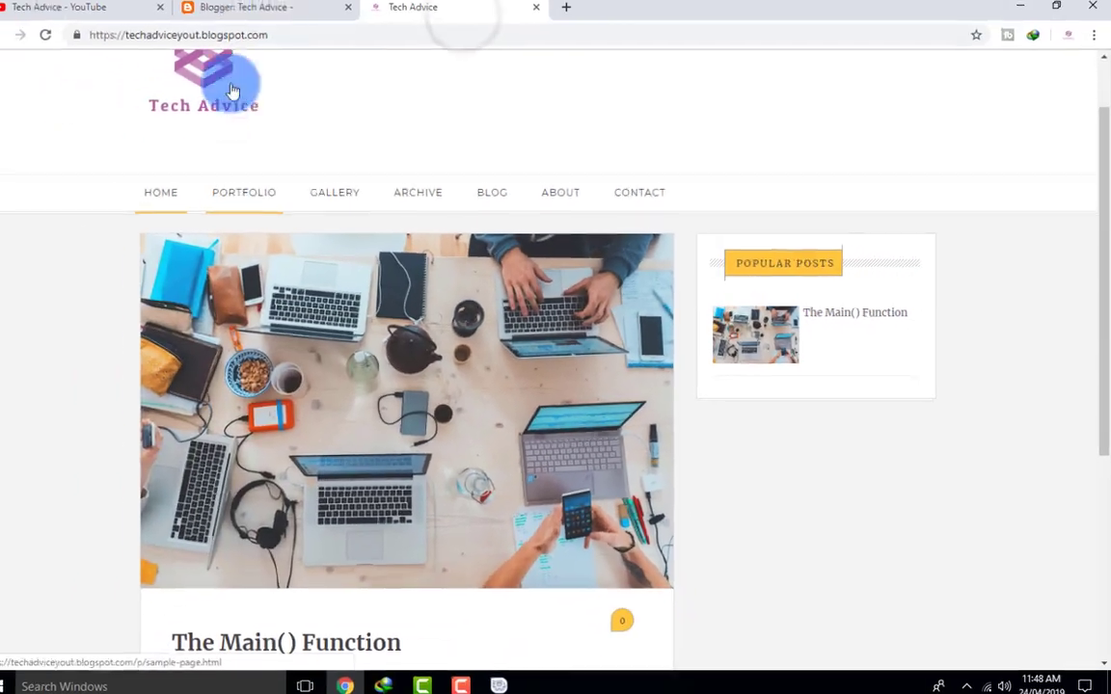
click(270, 10)
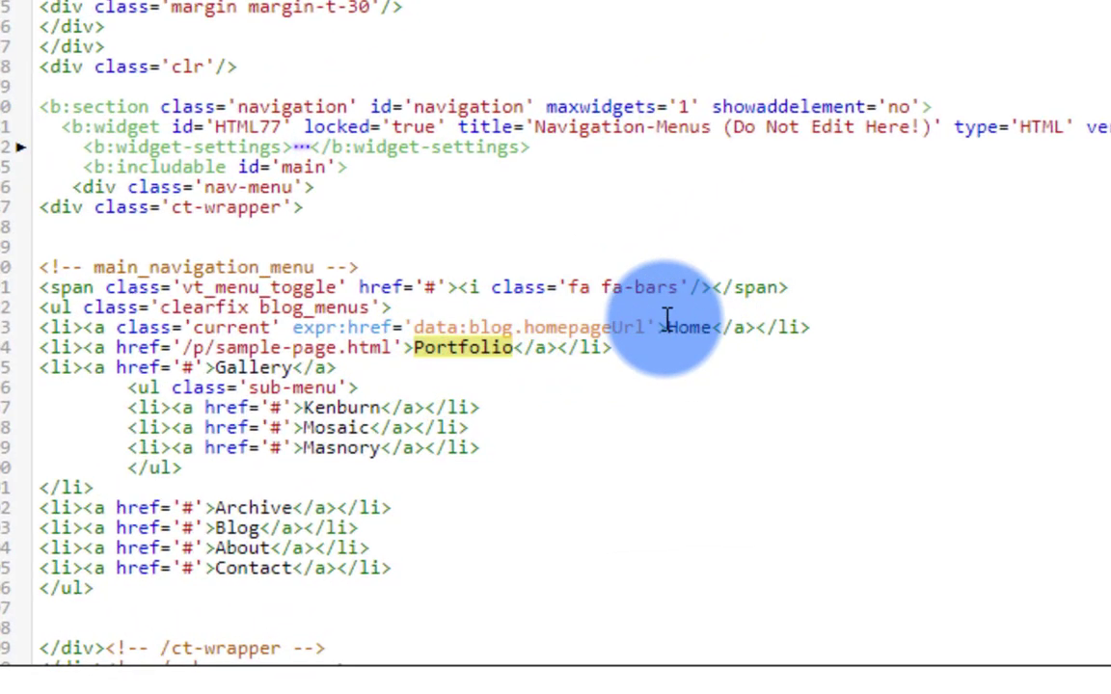
- In the main navigation menu code, rename the Portfolio item as About and the Gallery item as Games
click(519, 349)
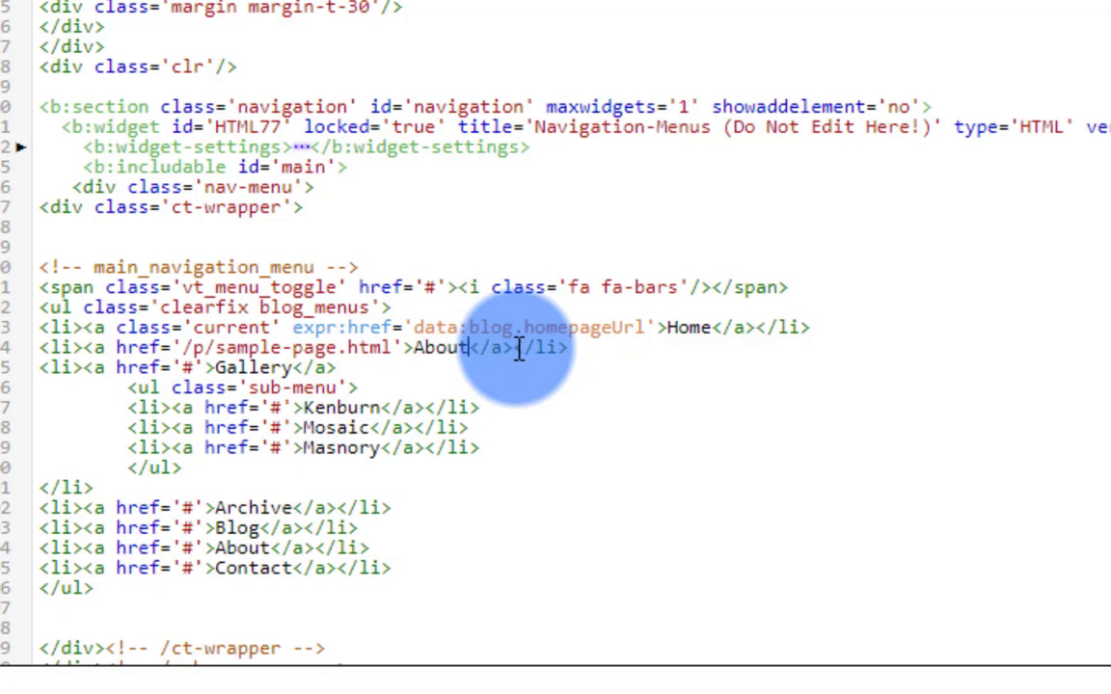
click(293, 367)
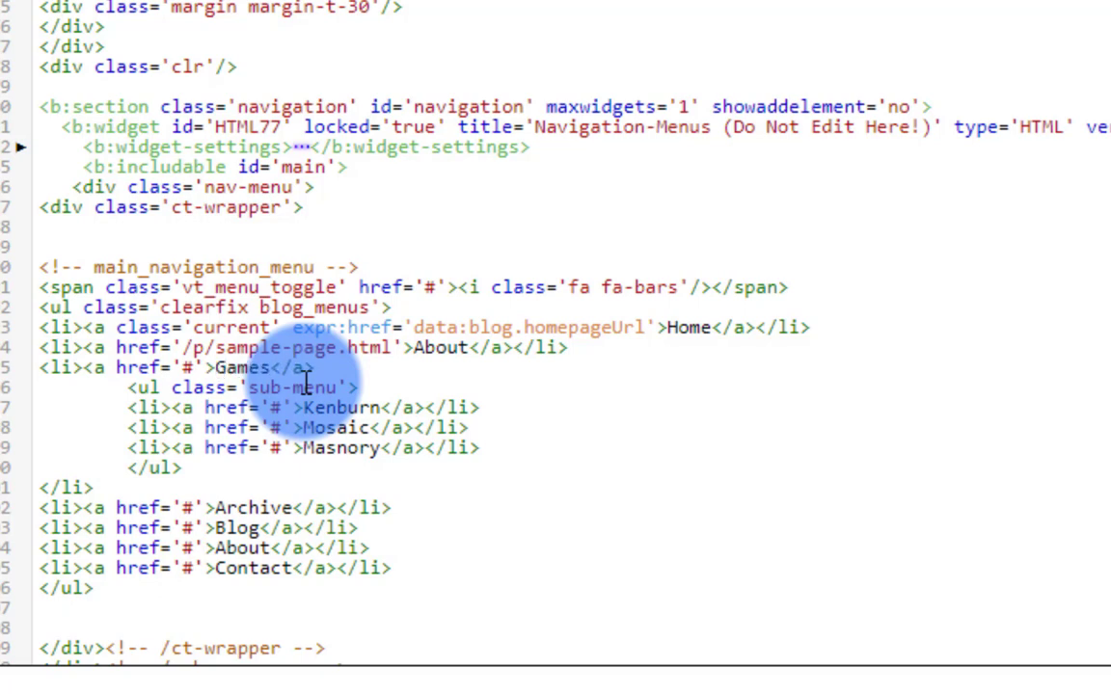
- Reduce the Games submenu to two entries named For PC and For Andriod, removing the Masnory line
click(383, 406)
key(BackSpace)
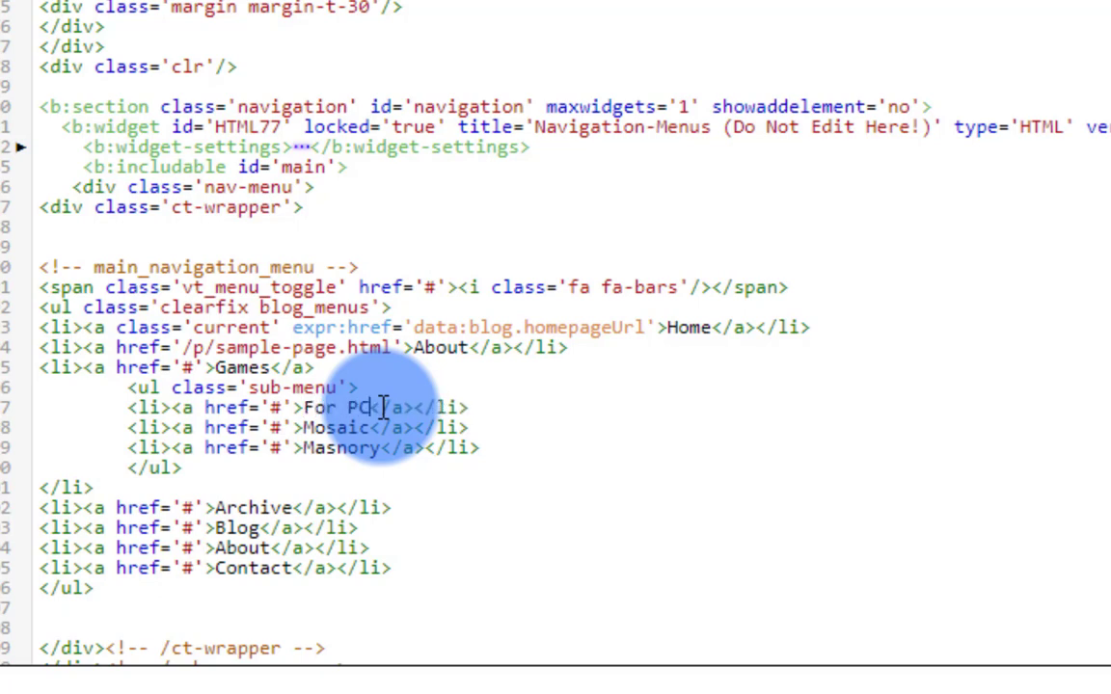
click(369, 428)
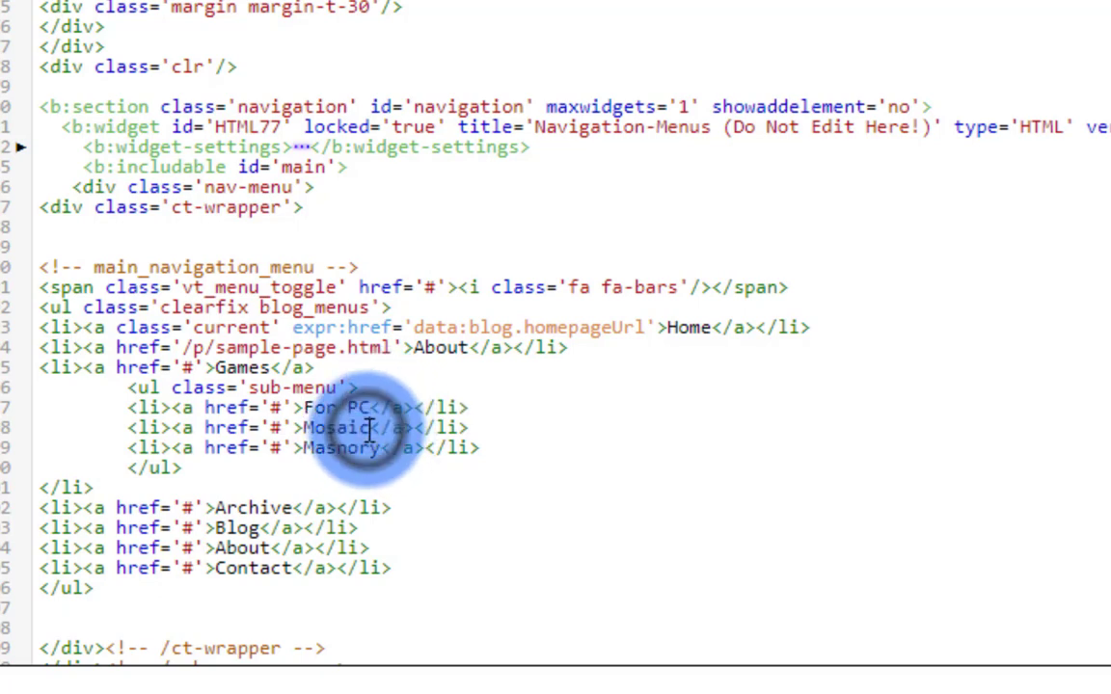
key(BackSpace)
key(BackSpace)
key(BackSpace)
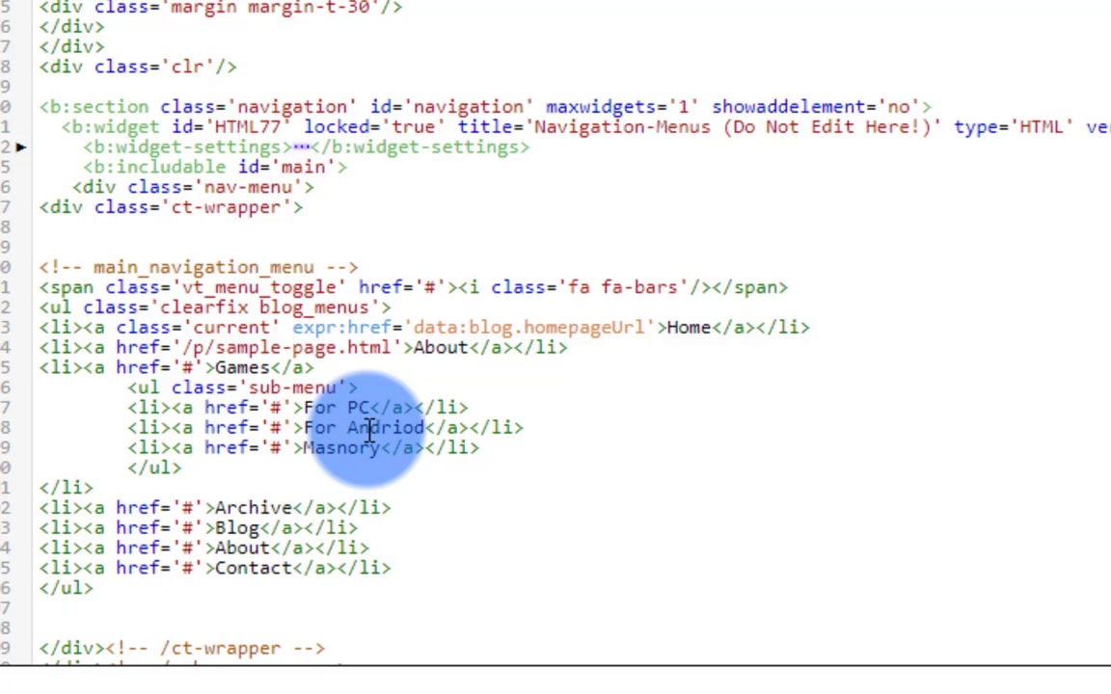
click(200, 449)
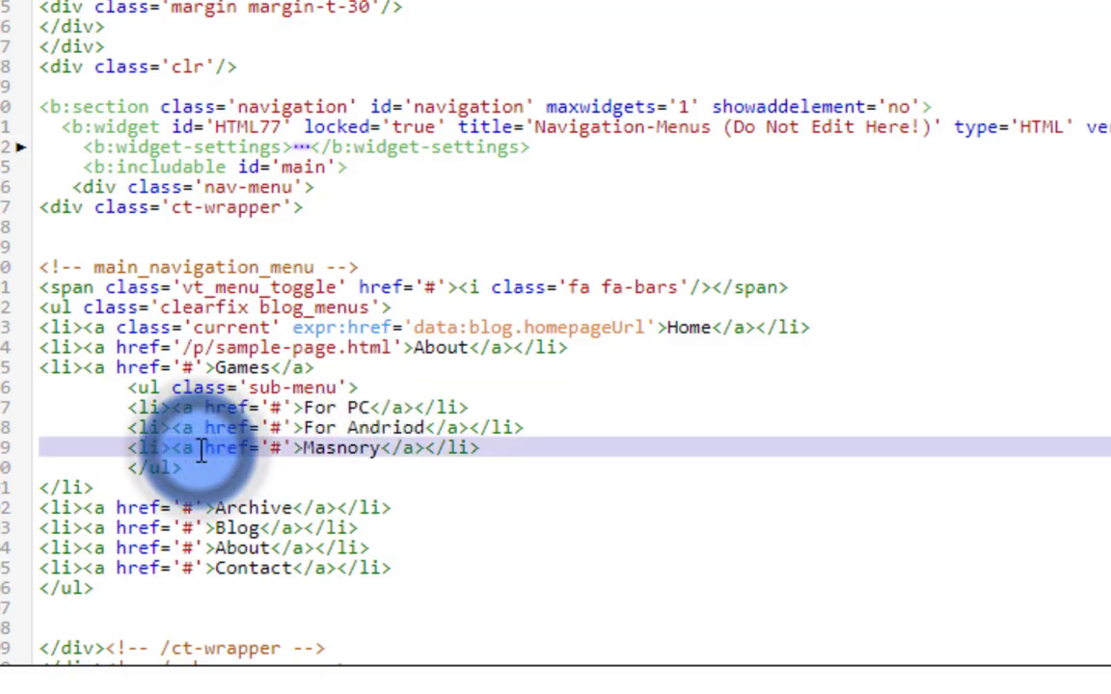
key(ctrl+l)
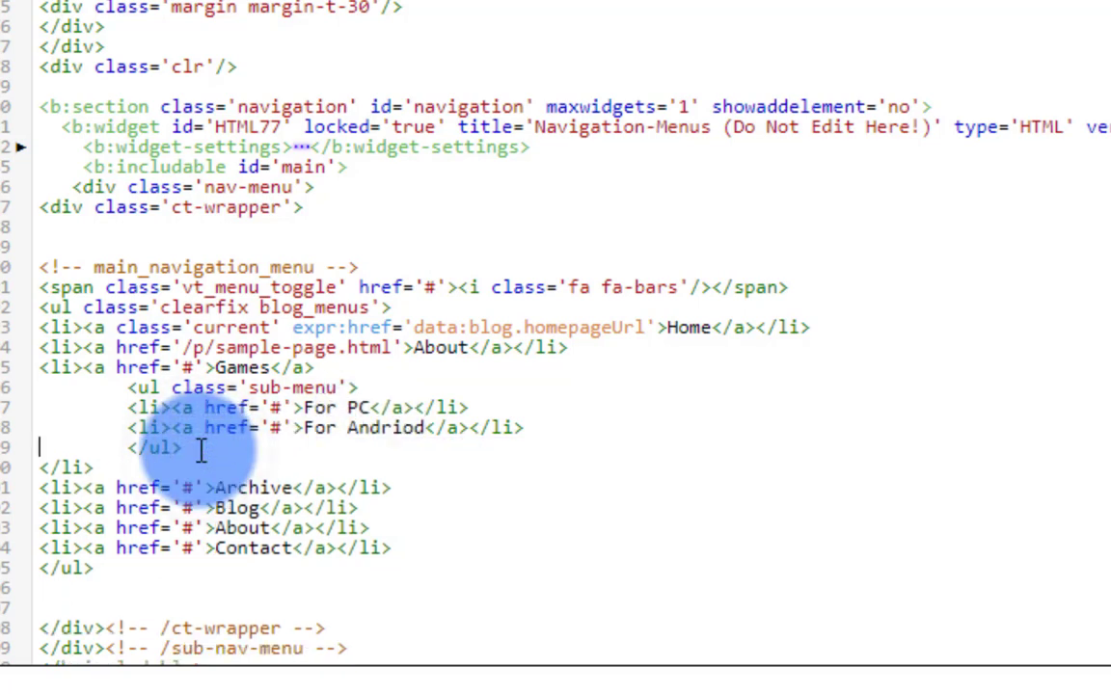
- Rename the Archive item in the navigation menu code as Apps
click(292, 488)
key(BackSpace)
key(BackSpace)
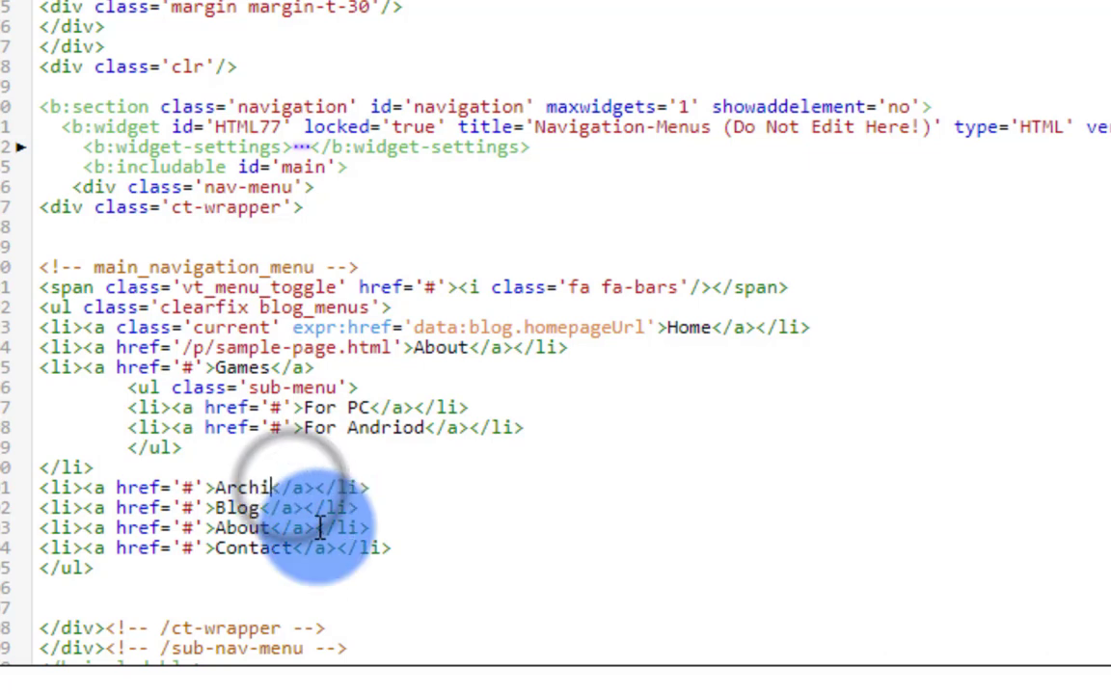
key(BackSpace)
key(BackSpace)
key(BackSpace)
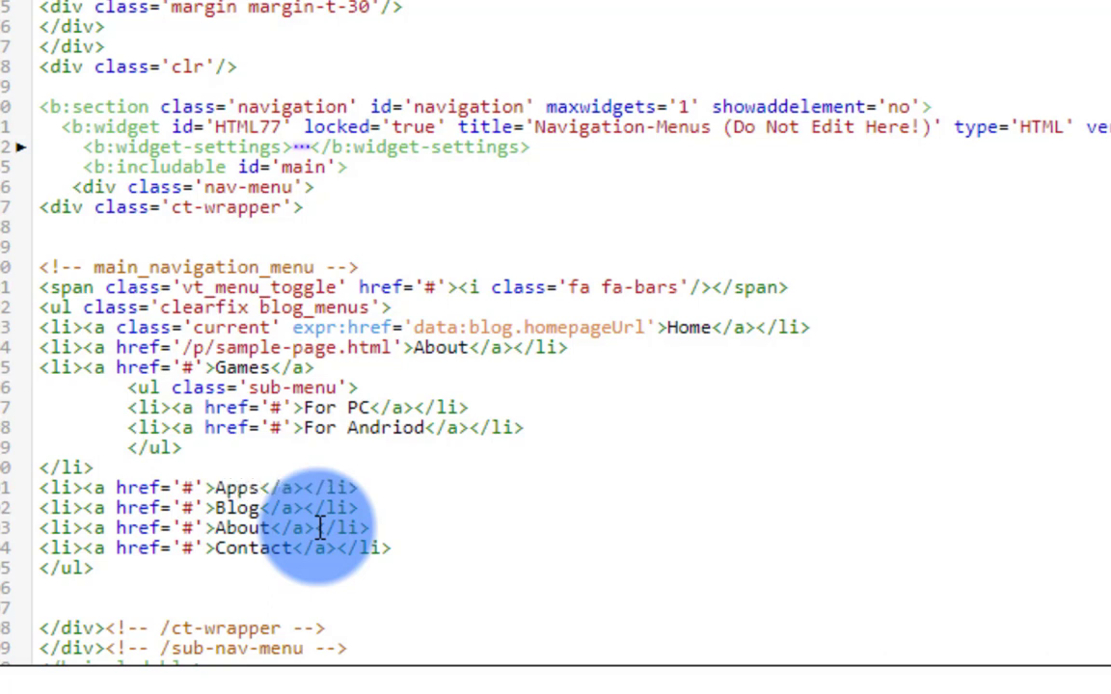
- Rename the Blog menu item as Free Courses and the About item below it as How to
click(262, 511)
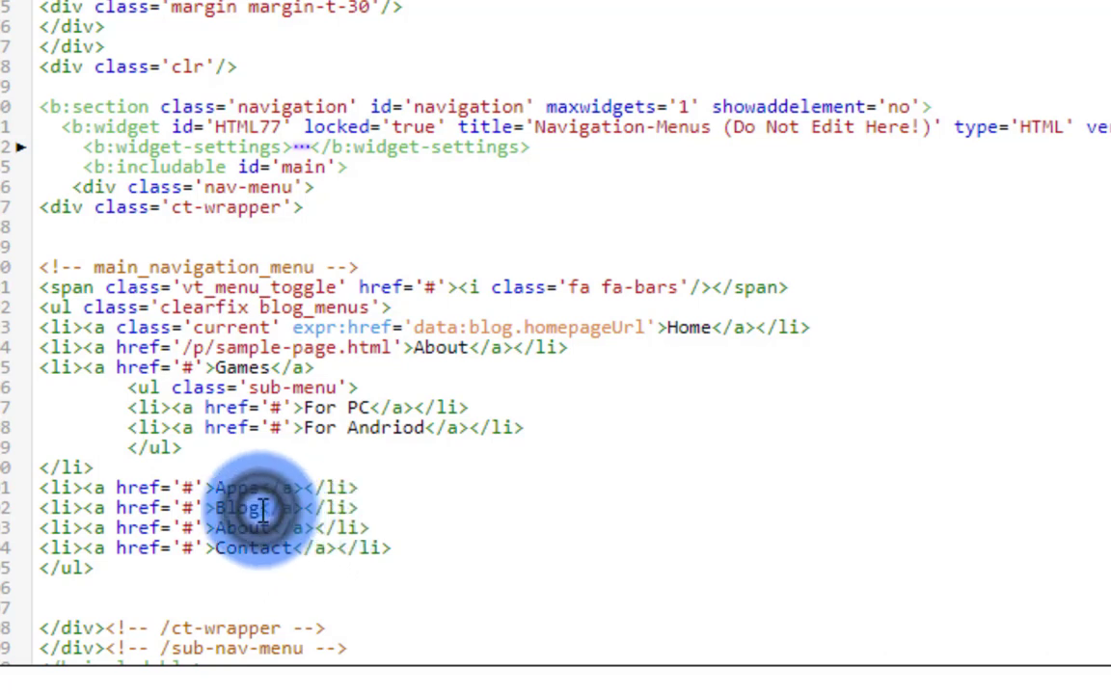
key(BackSpace)
key(BackSpace)
key(BackSpace)
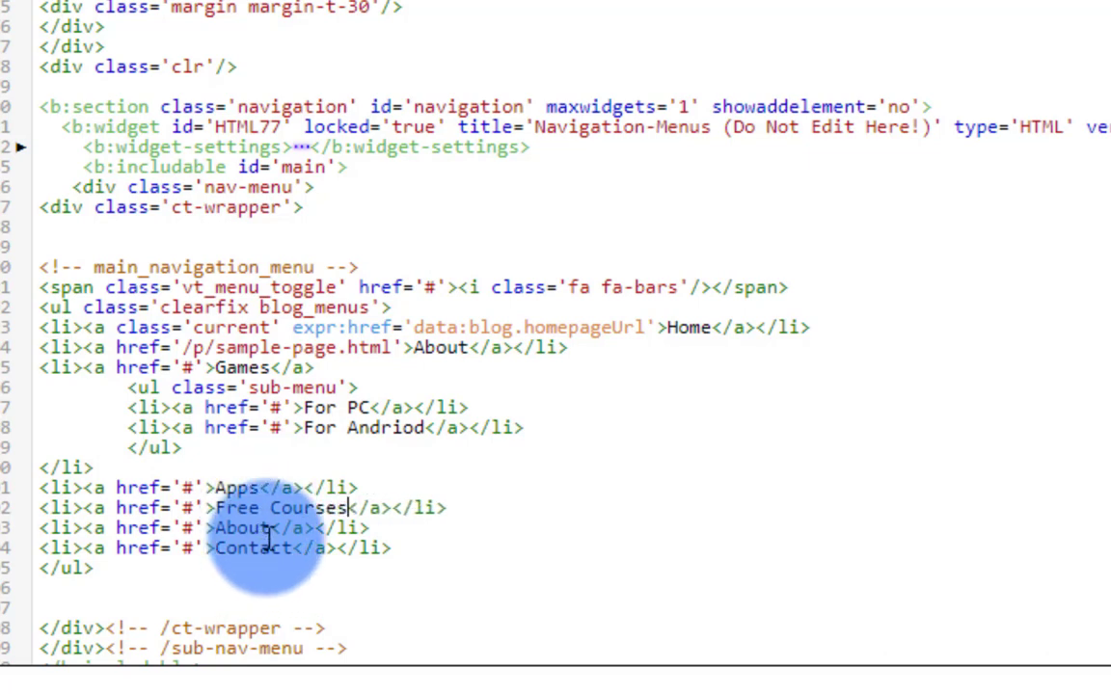
click(271, 528)
key(BackSpace)
key(BackSpace)
key(BackSpace)
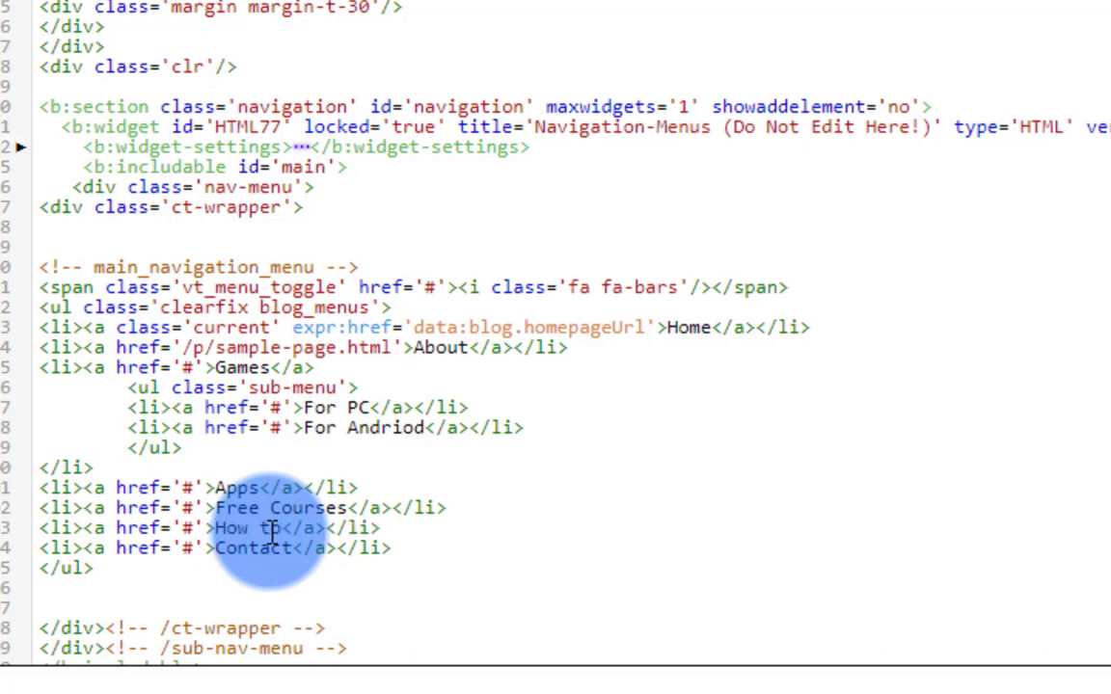
- Delete the Contact line from the navigation menu code and save the theme
triple_click(249, 548)
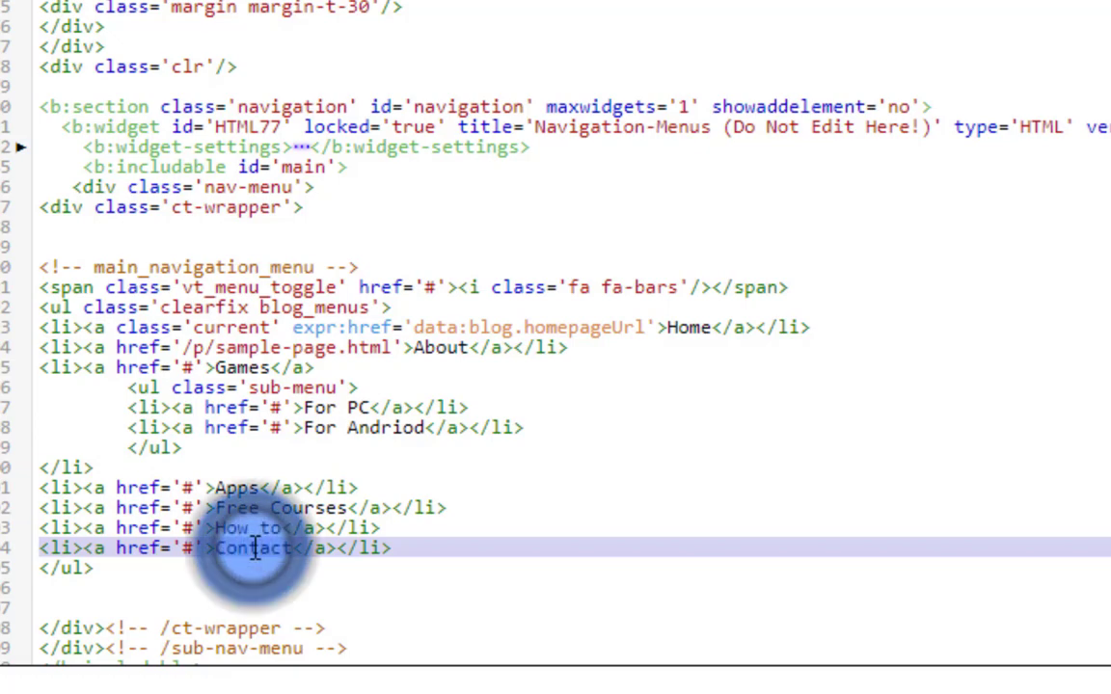
key(Delete)
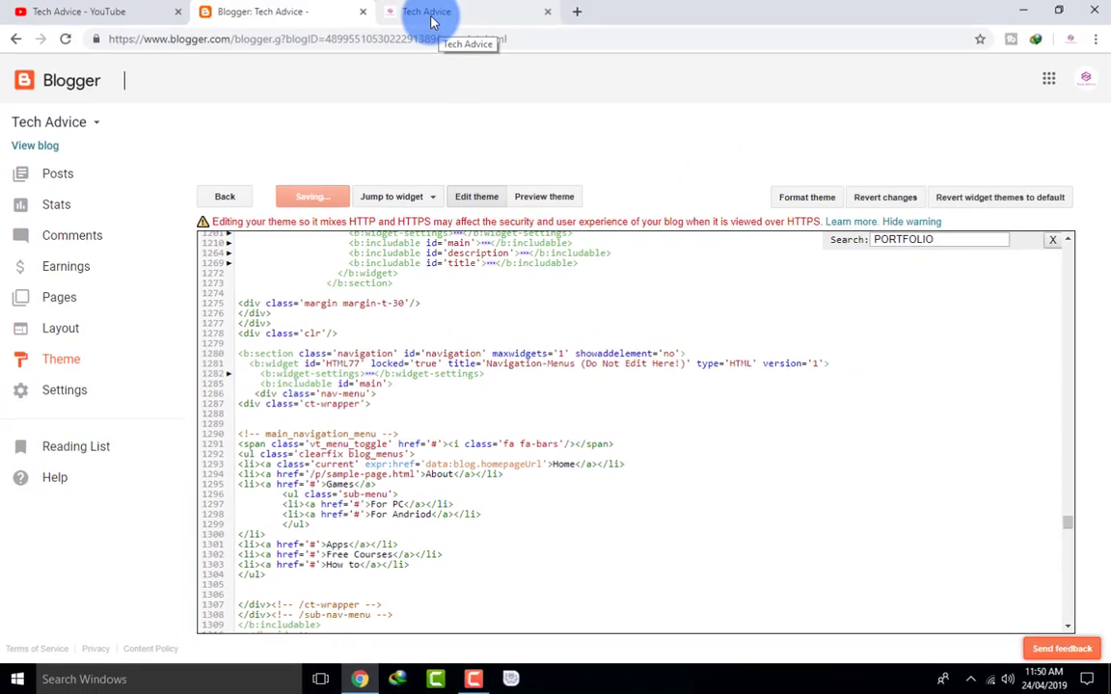
- Reload the published blog and check its navigation bar, including the Games submenu
click(426, 19)
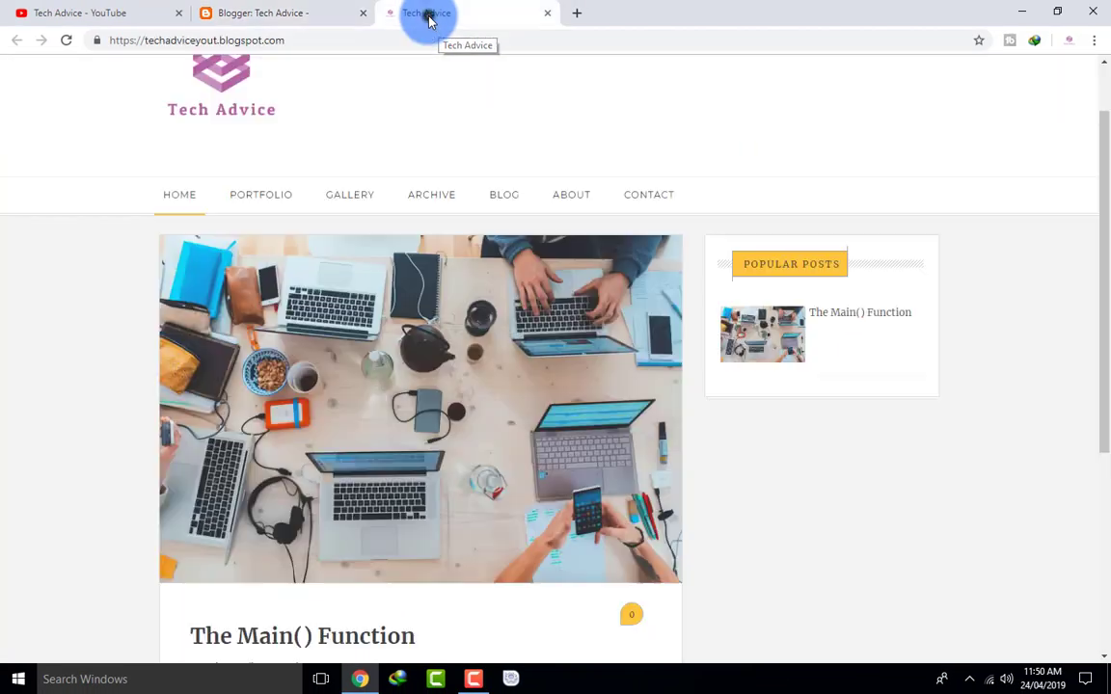
click(58, 46)
click(66, 40)
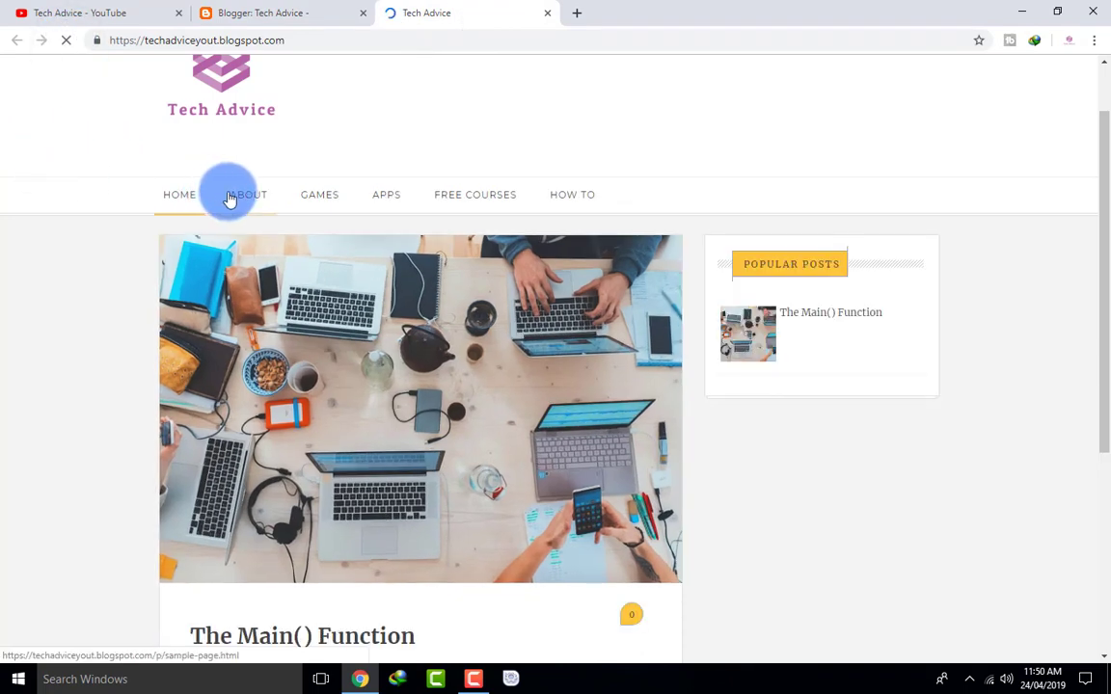
mouse_move(343, 205)
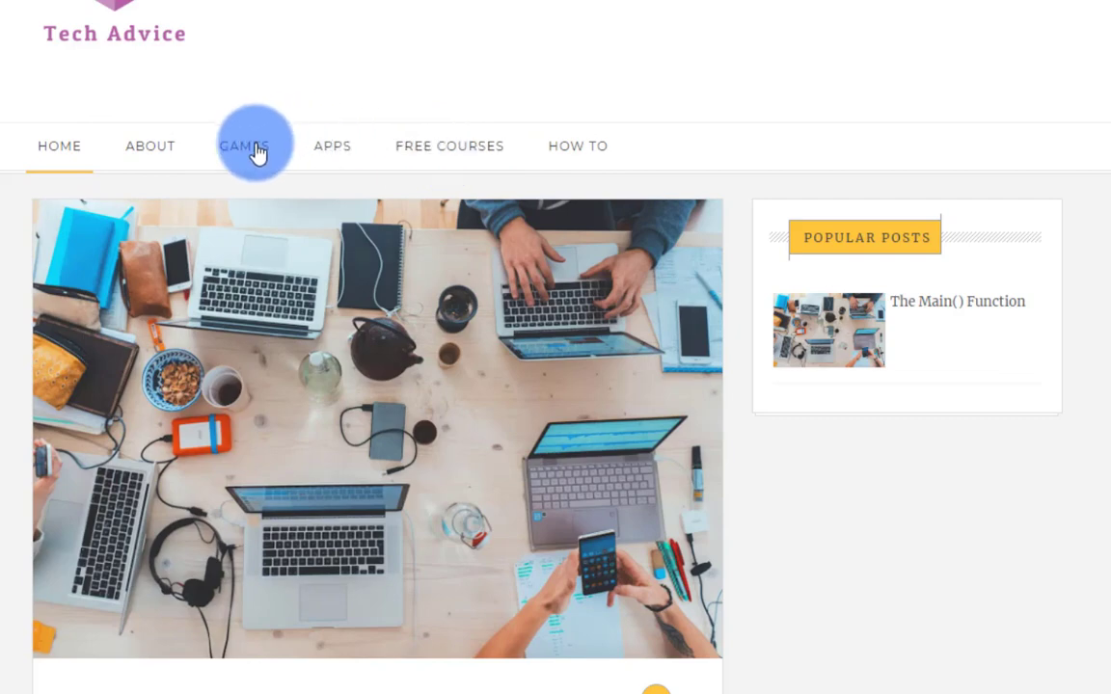
mouse_move(246, 153)
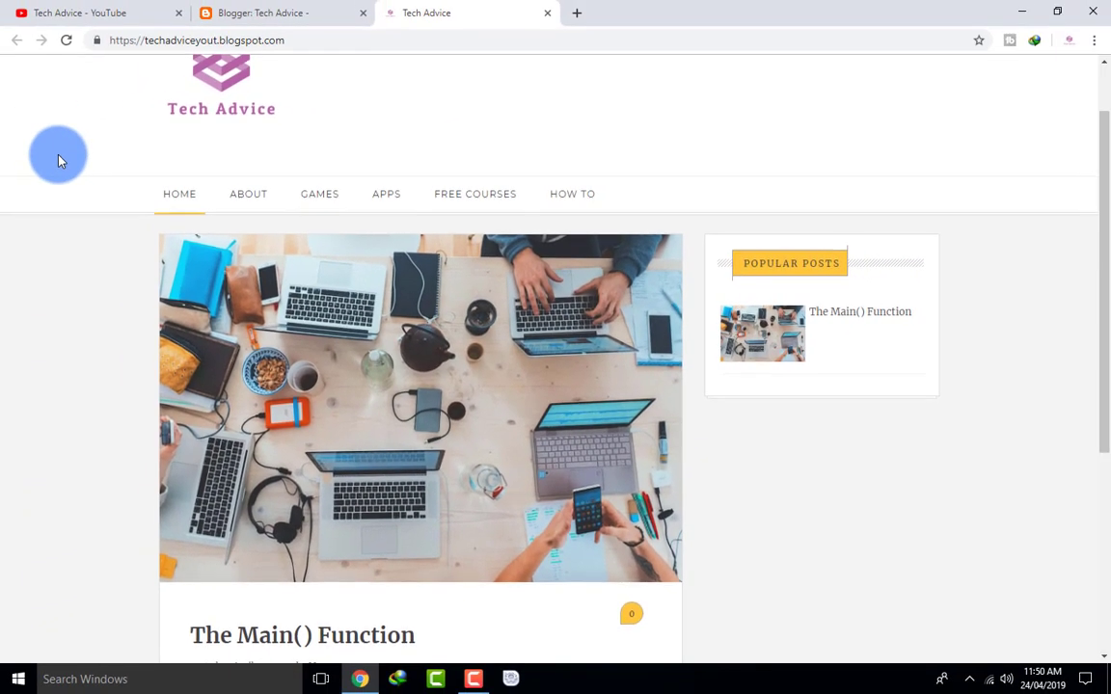
- Look over the published home page from the header logo down to the footer
scroll(59, 160, down, 3)
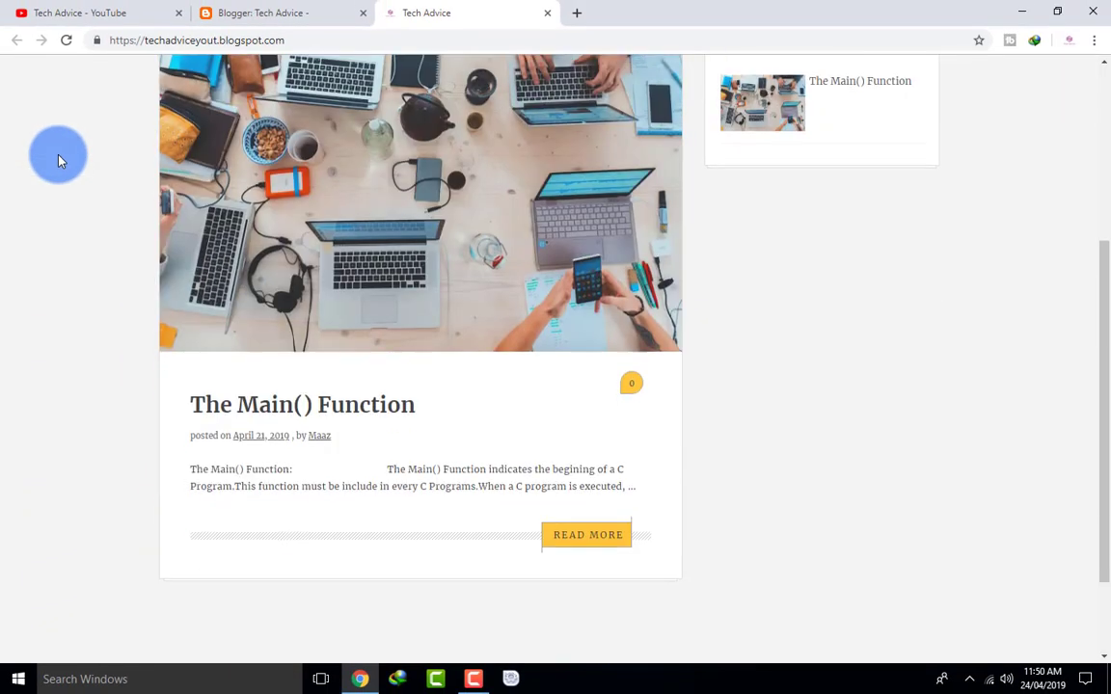
scroll(59, 160, up, 3)
scroll(59, 161, up, 1)
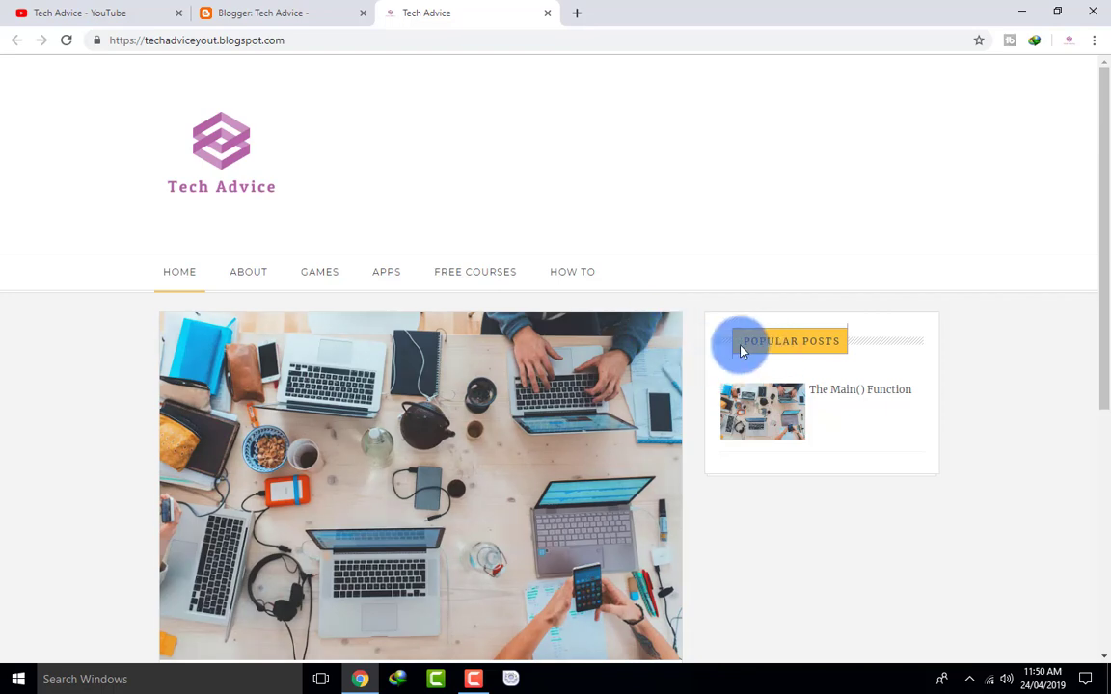
scroll(740, 351, down, 5)
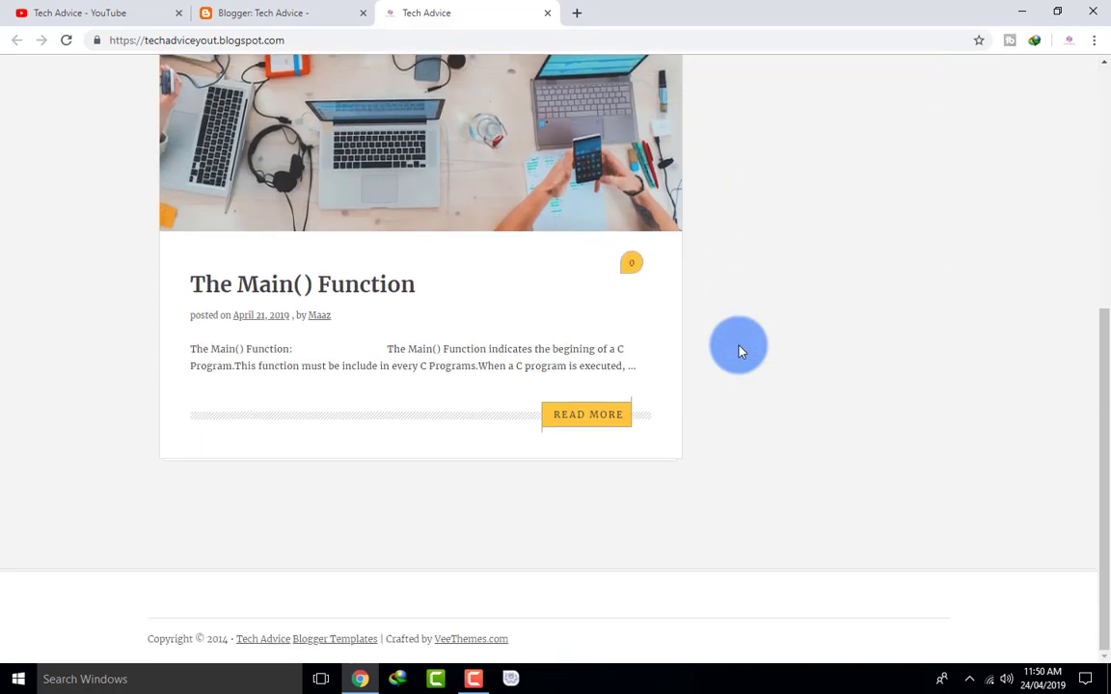
scroll(682, 366, up, 4)
scroll(678, 369, down, 1)
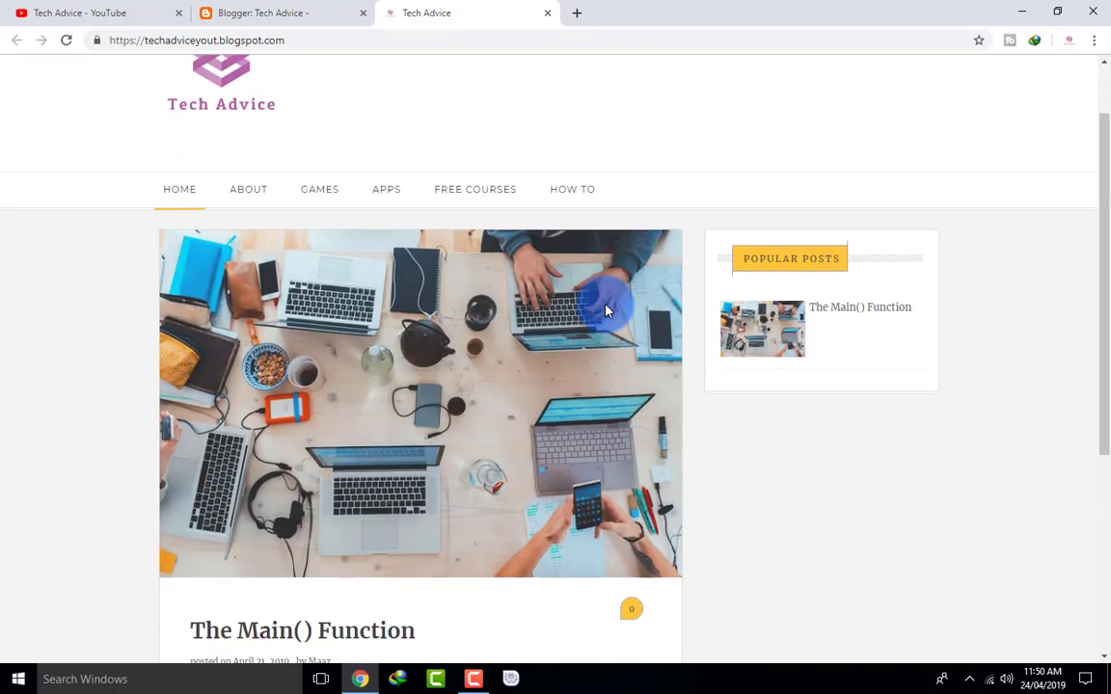
scroll(604, 307, down, 4)
- Return to Blogger, open the blog's layout, and review its gadget sections down to the footers
click(263, 12)
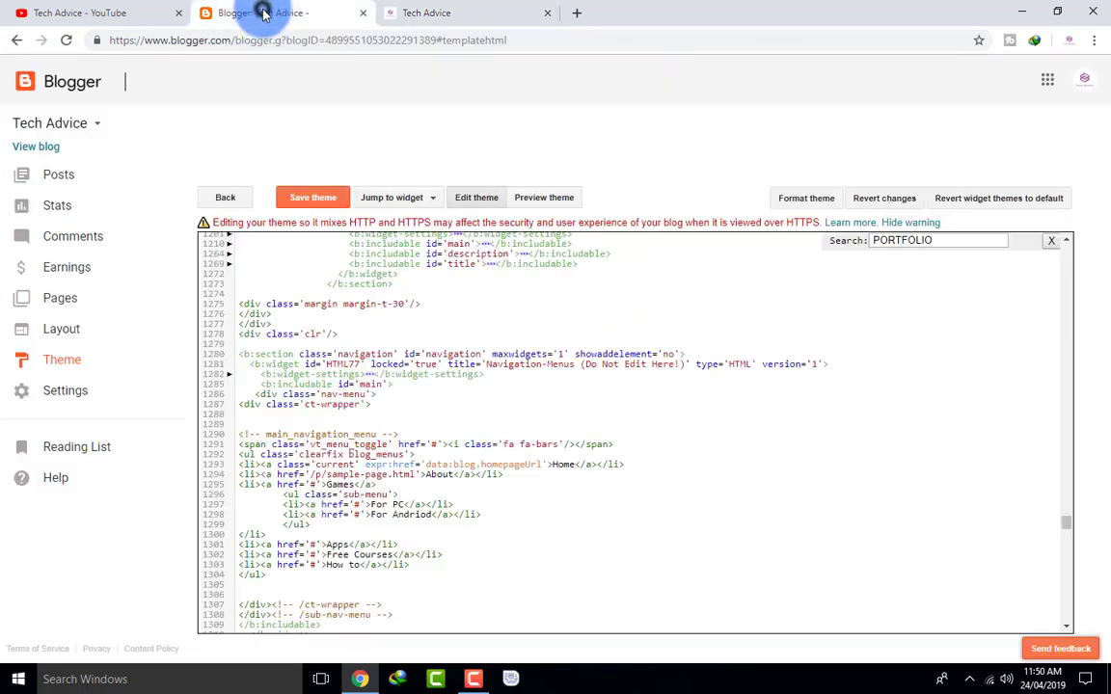
click(62, 330)
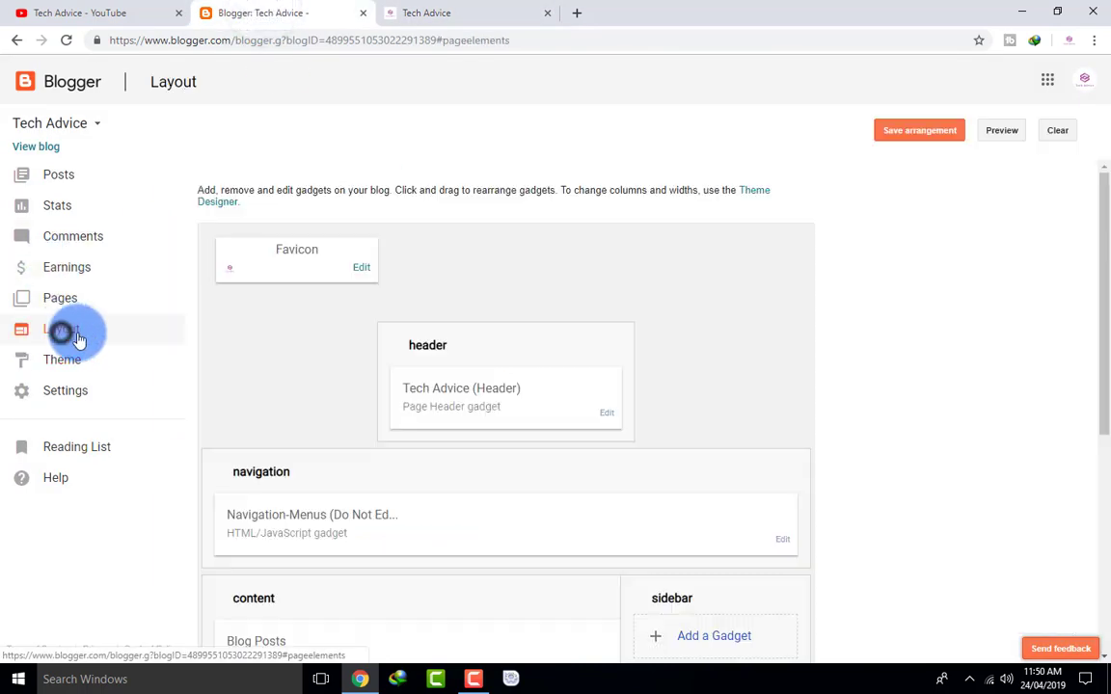
scroll(330, 376, down, 5)
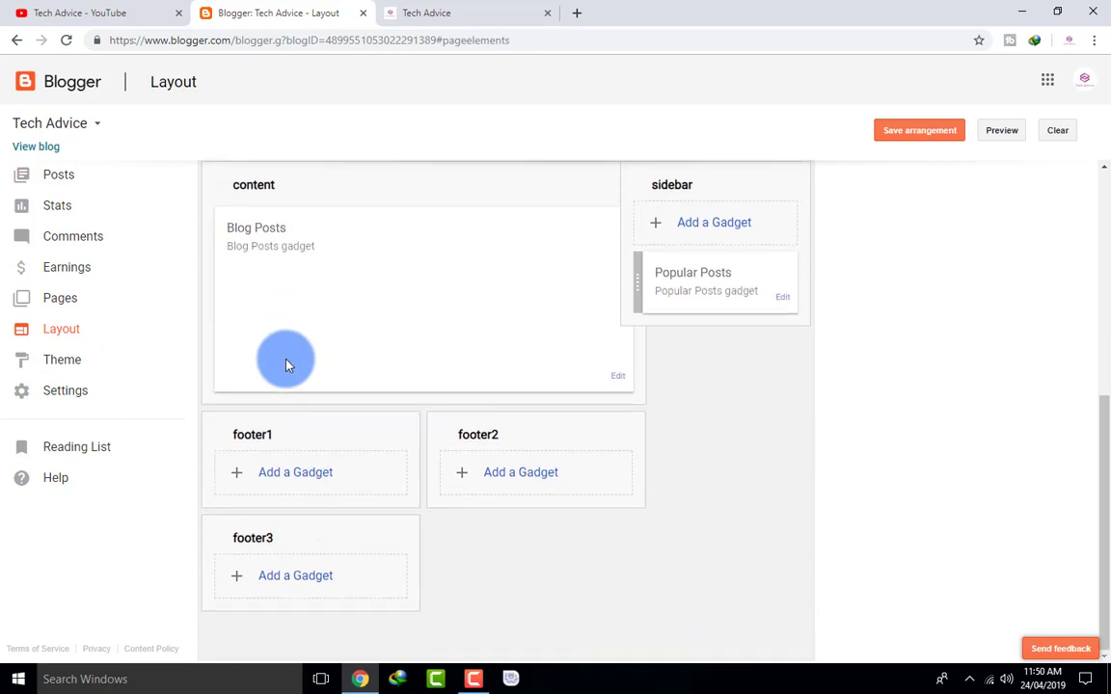
scroll(321, 374, up, 5)
- Open the blog's list of posts and start a new post
click(73, 181)
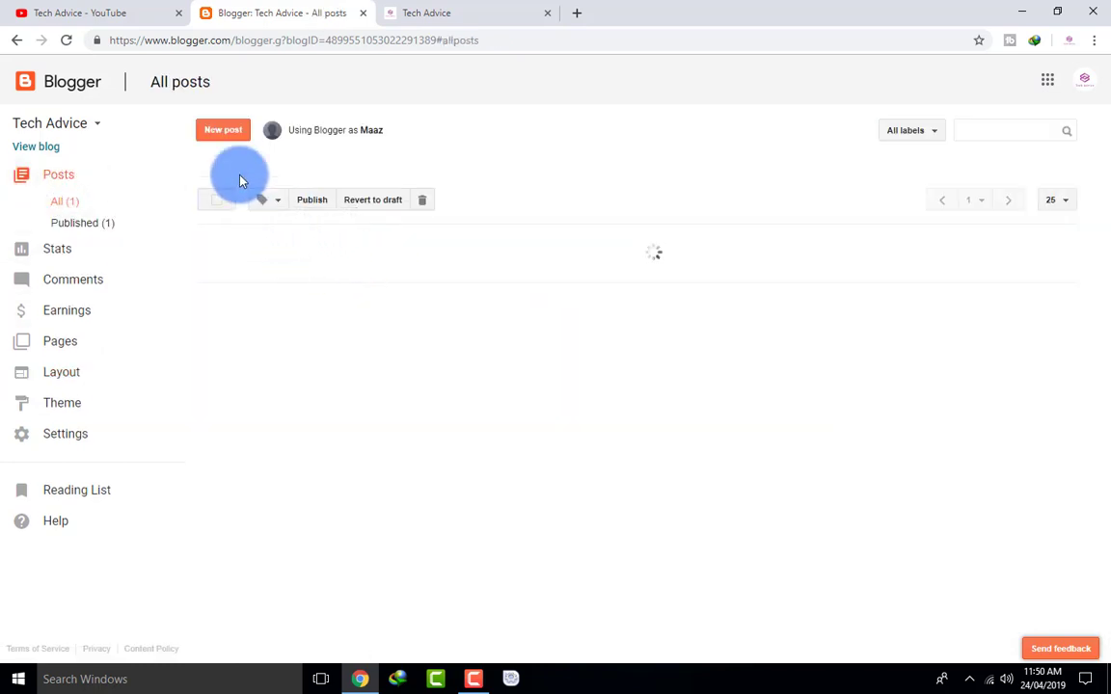
click(222, 135)
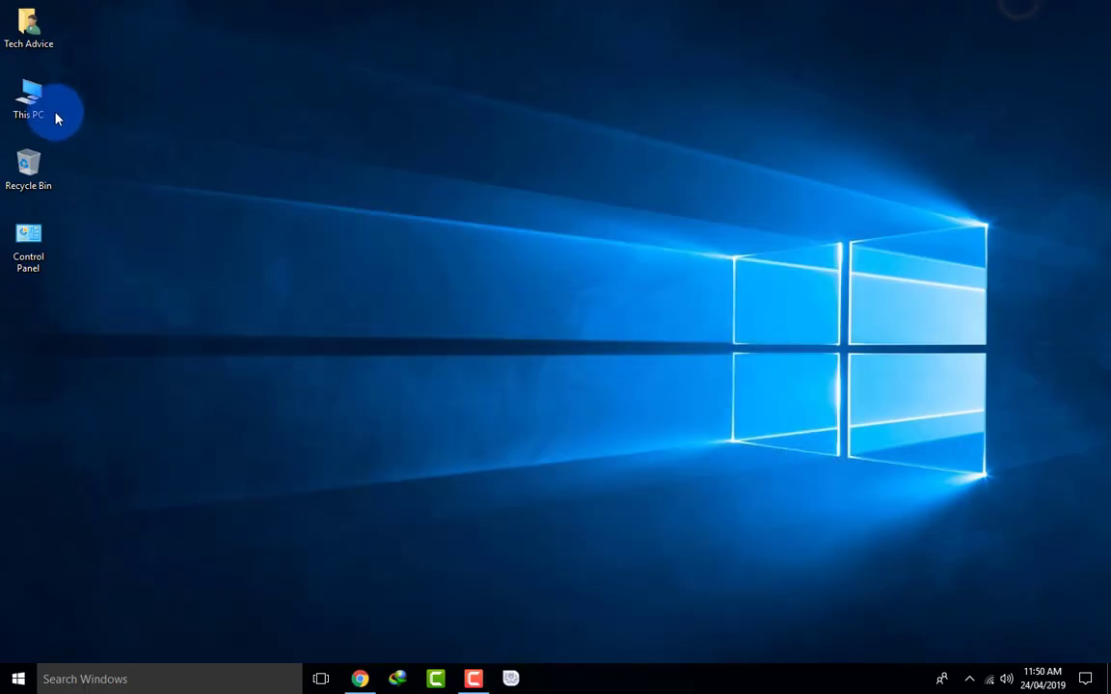
- Open the C++ Class#10 programming language document from the C++ Website Theory folder on Local Disk (D:)
double_click(50, 104)
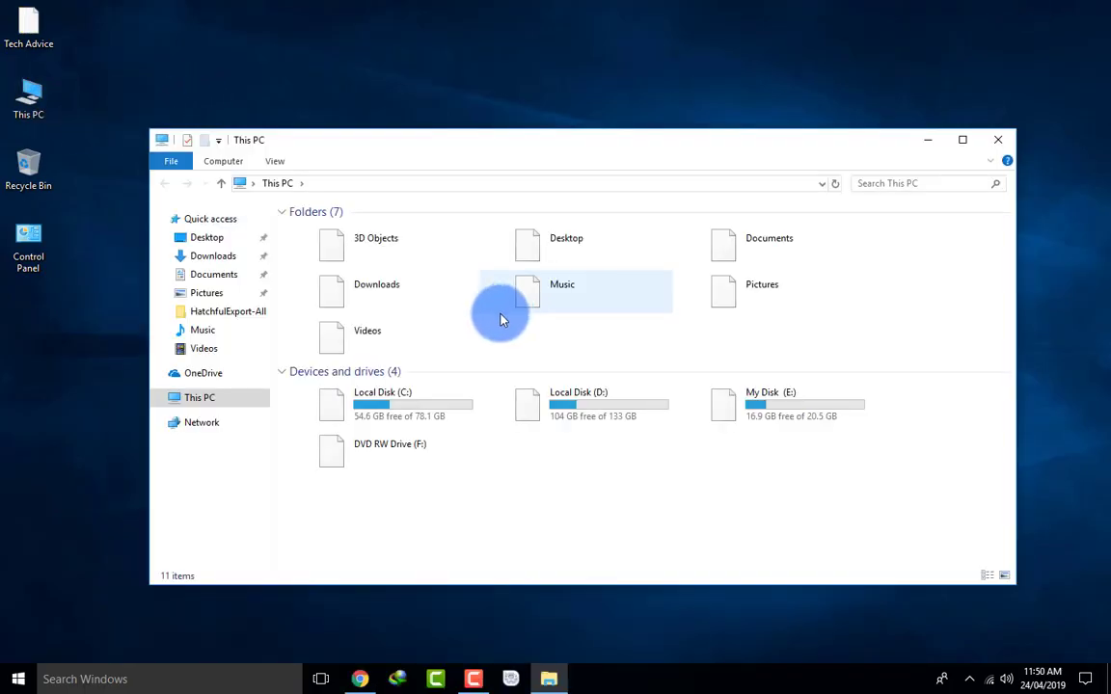
double_click(567, 415)
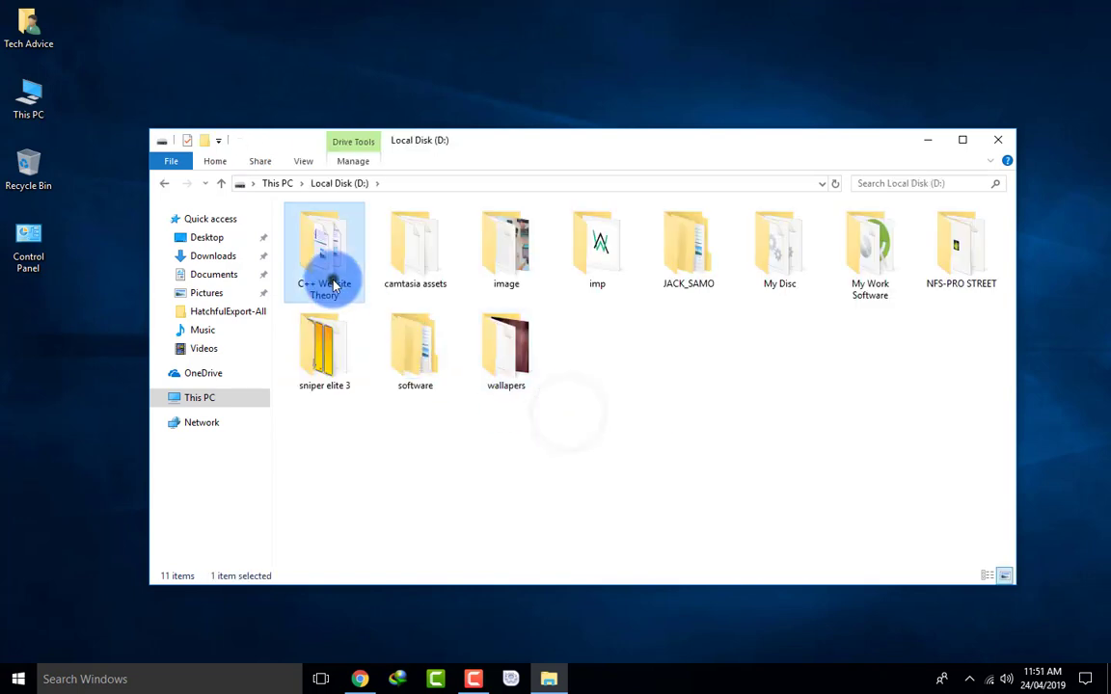
double_click(329, 274)
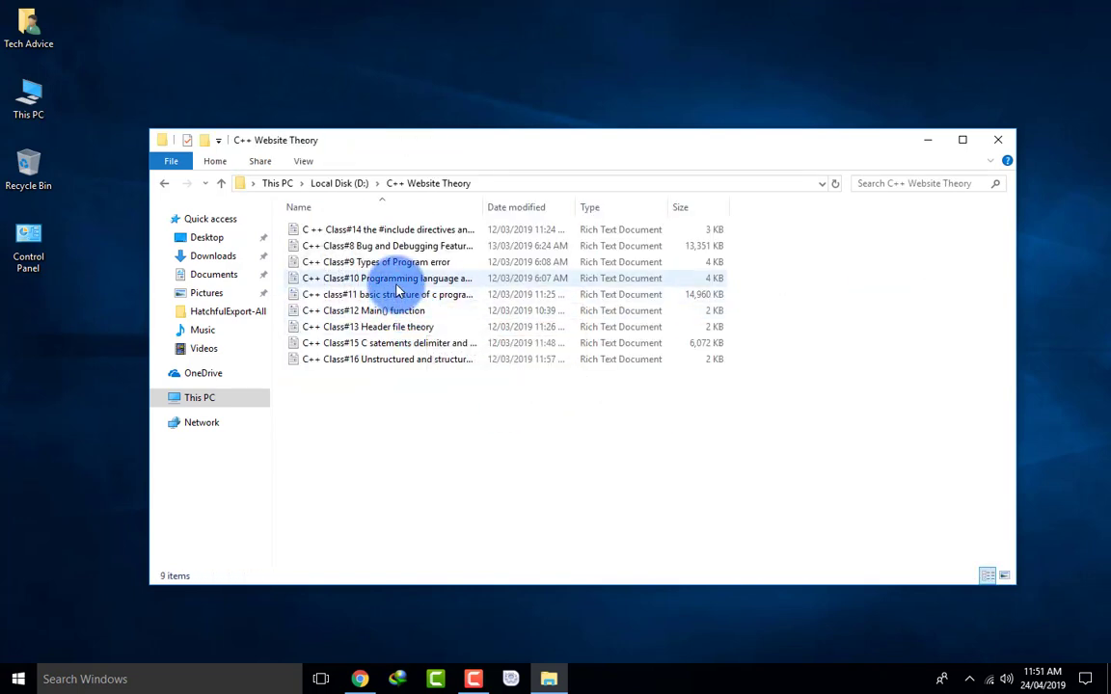
click(396, 282)
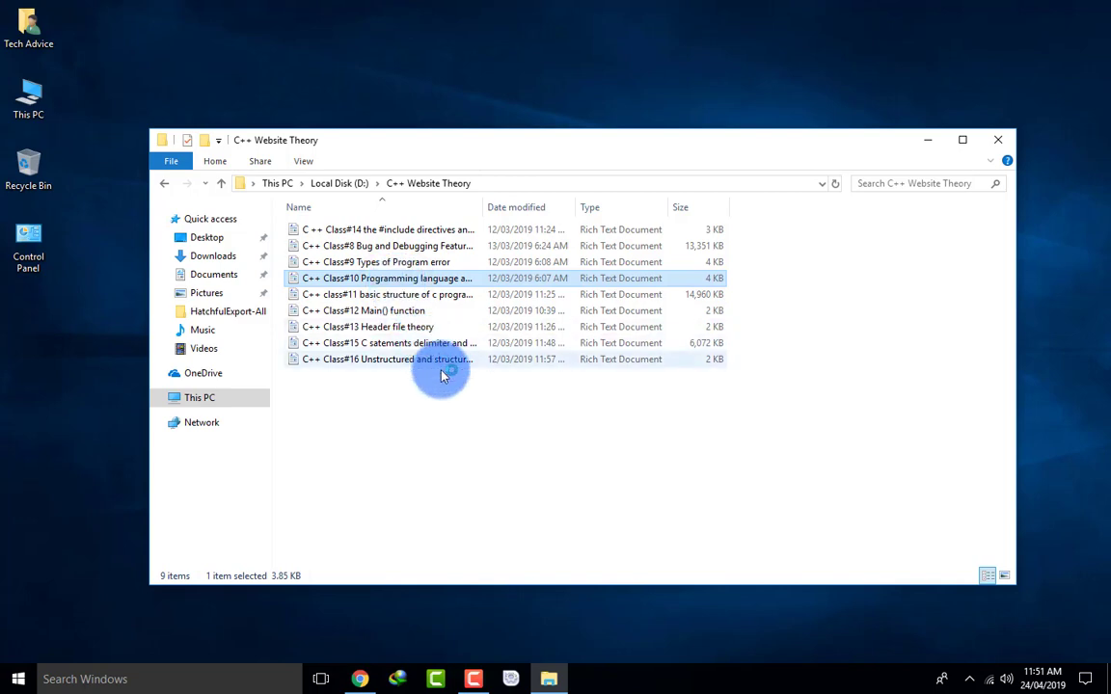
double_click(447, 279)
- Copy the document's entire text and close the document
key(ctrl+a)
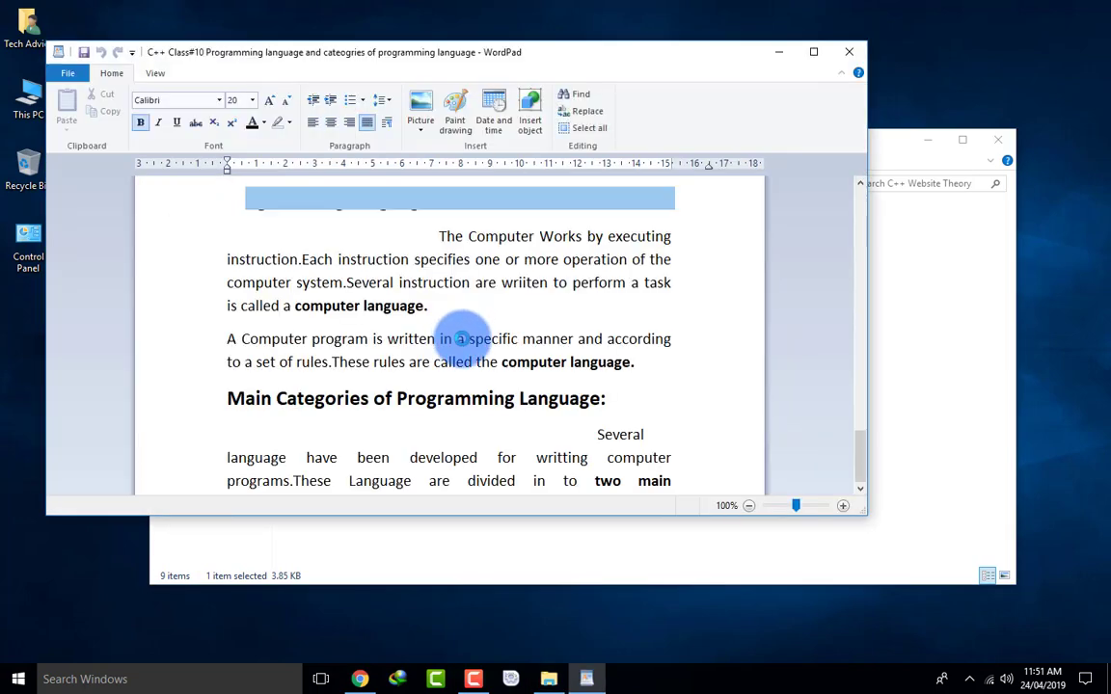
right_click(463, 345)
click(471, 366)
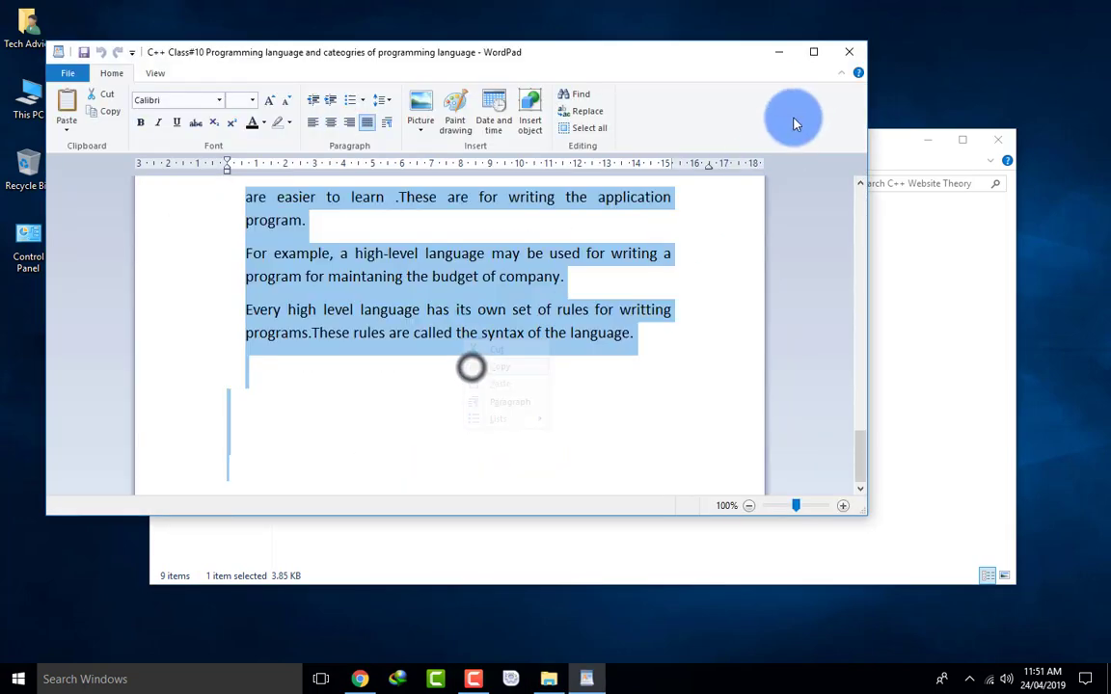
click(843, 58)
- Switch to Blogger in Chrome and paste the copied text into the body of the new post
click(359, 679)
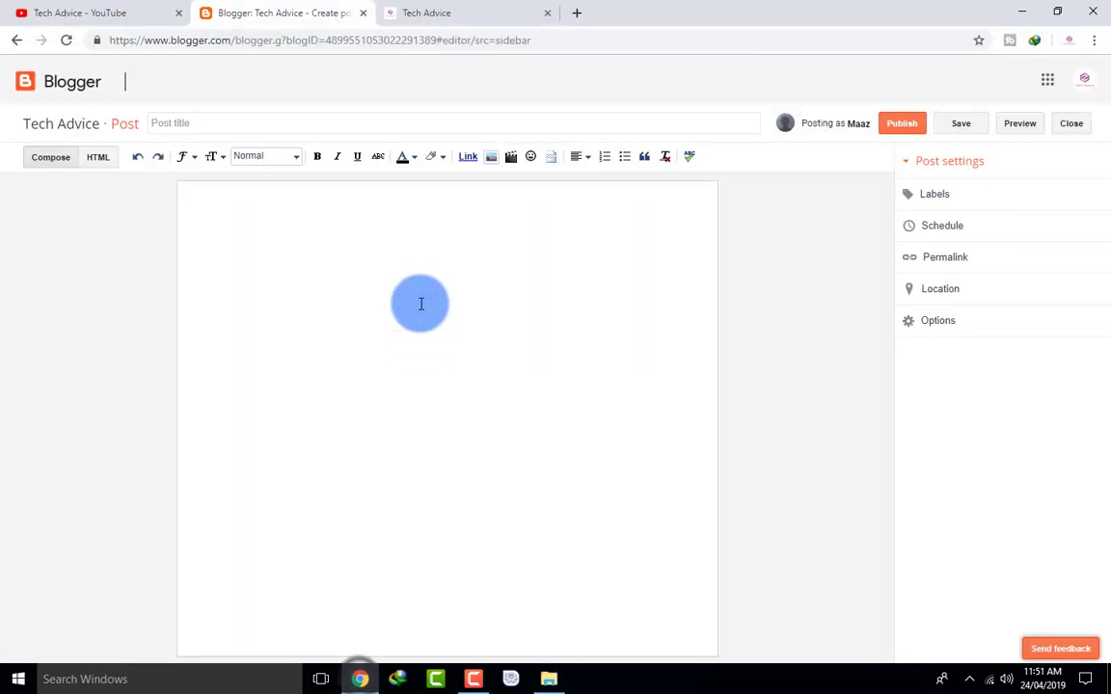
click(417, 279)
key(ctrl+v)
scroll(421, 359, up, 5)
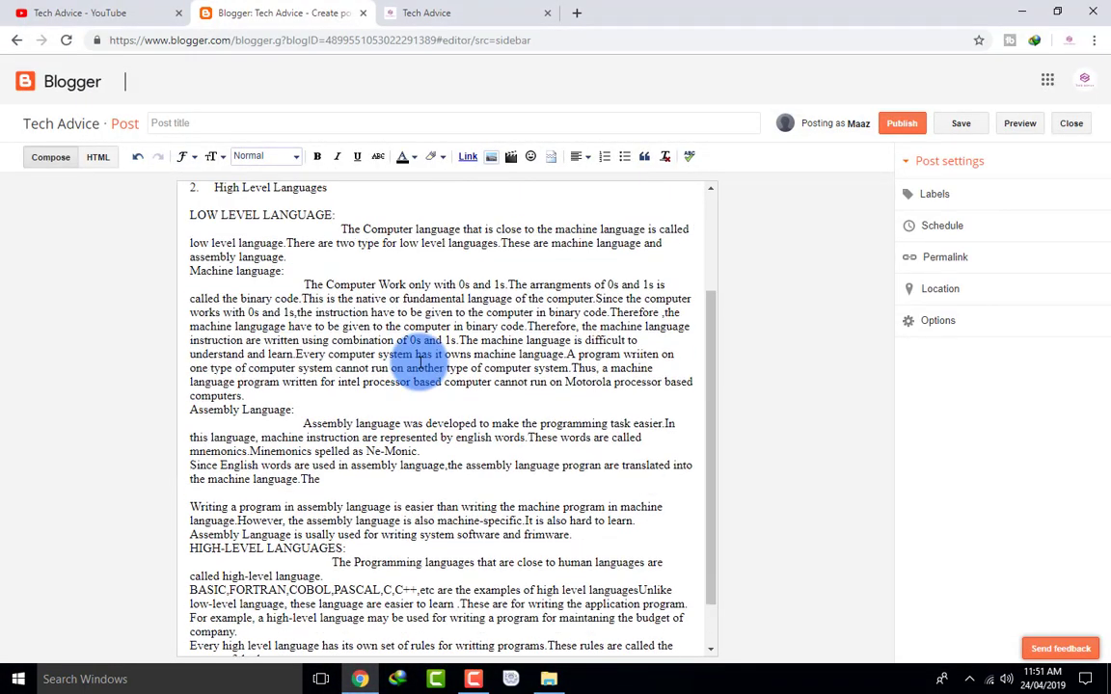
- Copy the heading words "Programming Language" from the body and paste them as the post title
drag(309, 194, 212, 200)
right_click(212, 200)
click(220, 217)
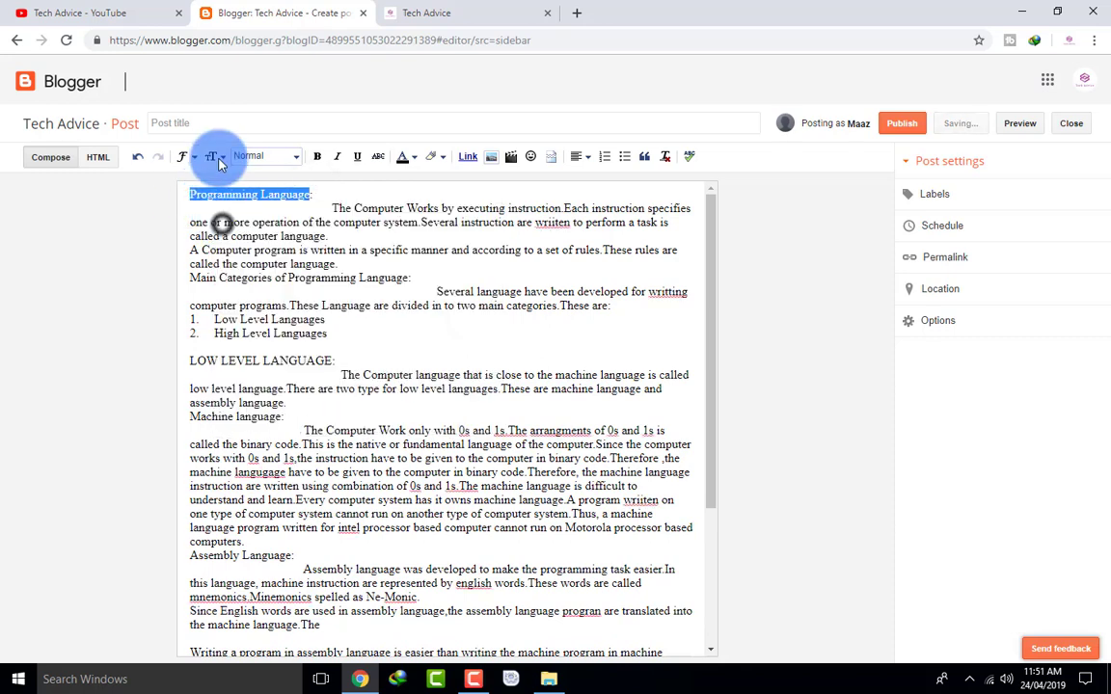
click(220, 125)
right_click(220, 125)
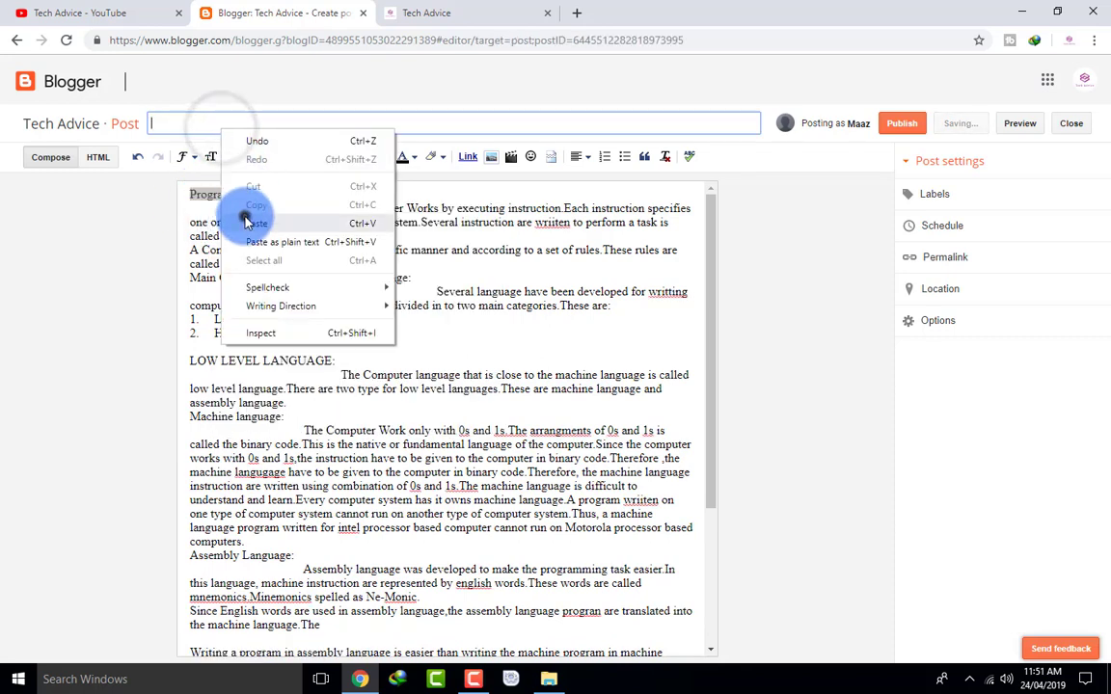
click(236, 221)
click(323, 193)
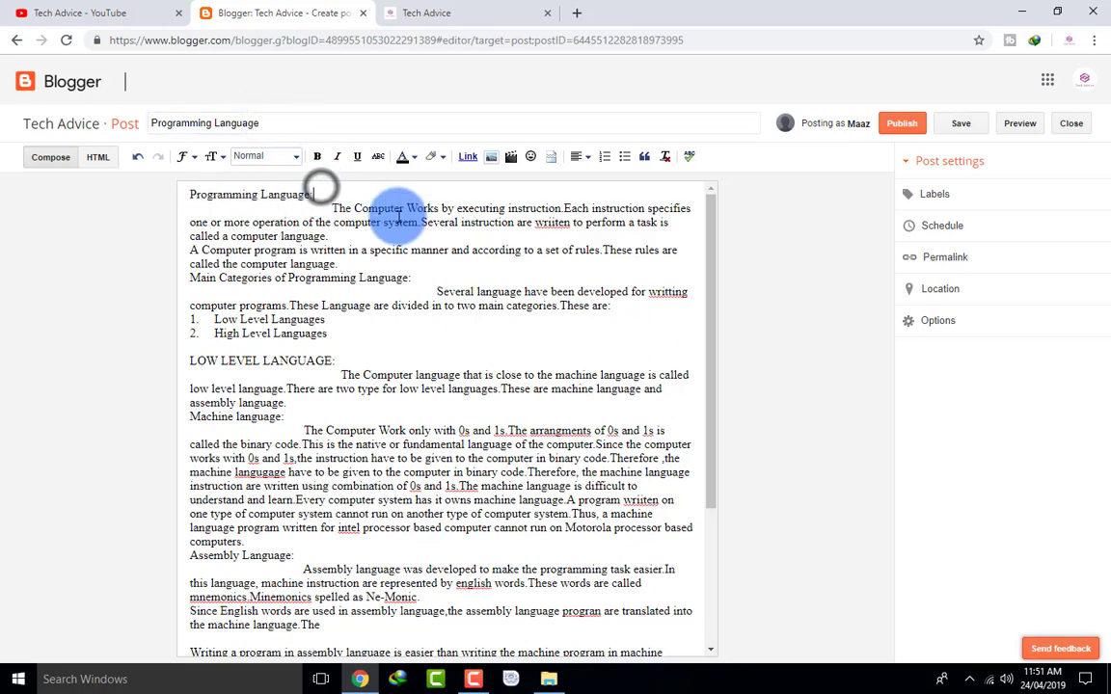
- Add the label Courses to the post
click(934, 197)
click(950, 238)
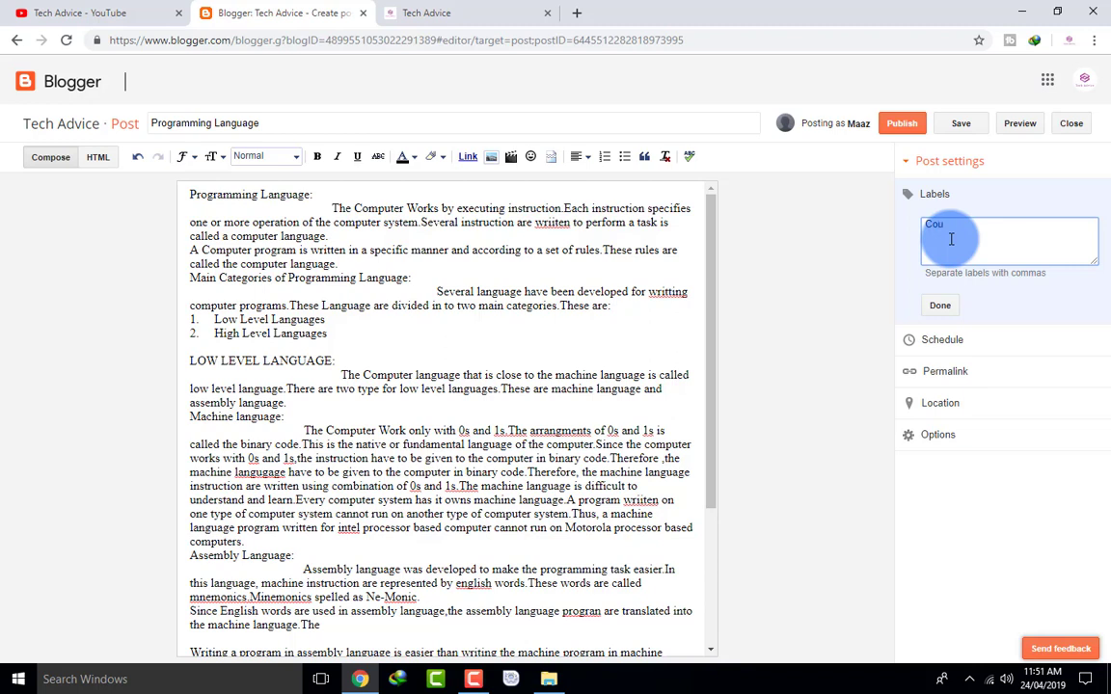
click(941, 305)
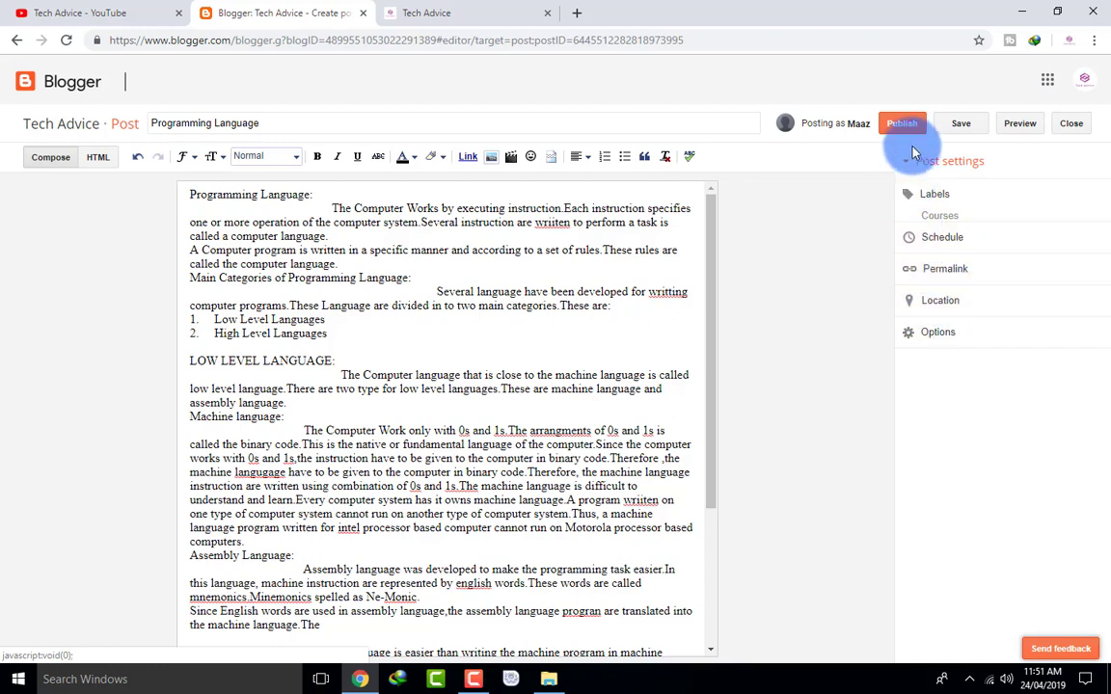
- Upload the maksym-zakharyak-688728-unsplash picture from the image folder on Local Disk (D:) and insert it into the post
click(492, 160)
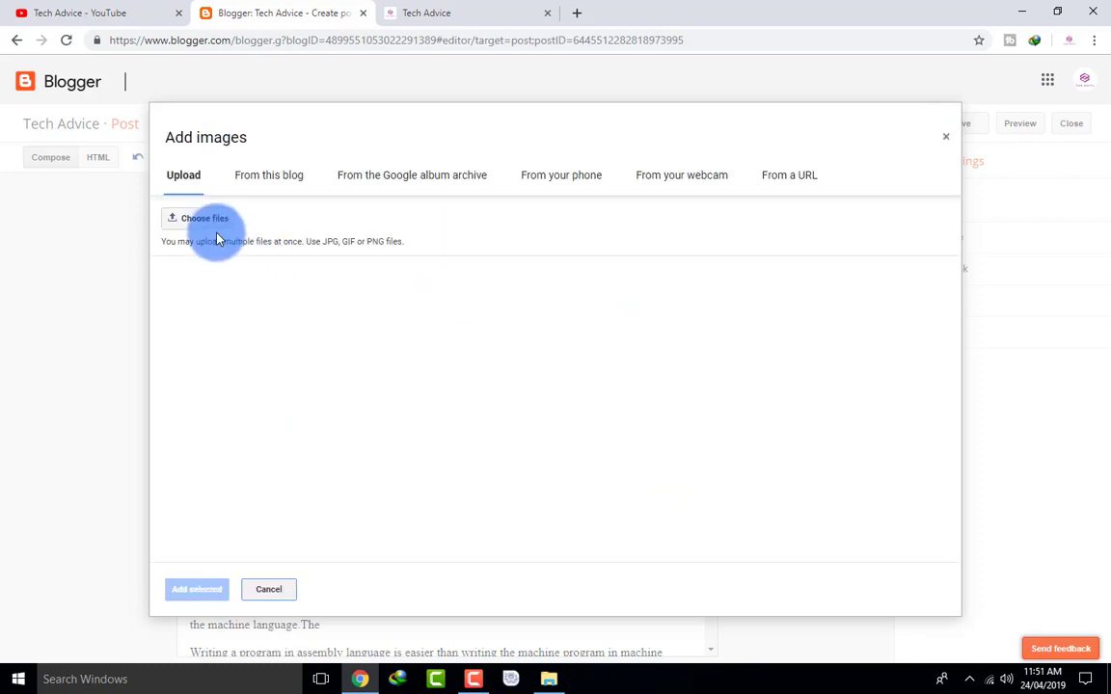
click(197, 221)
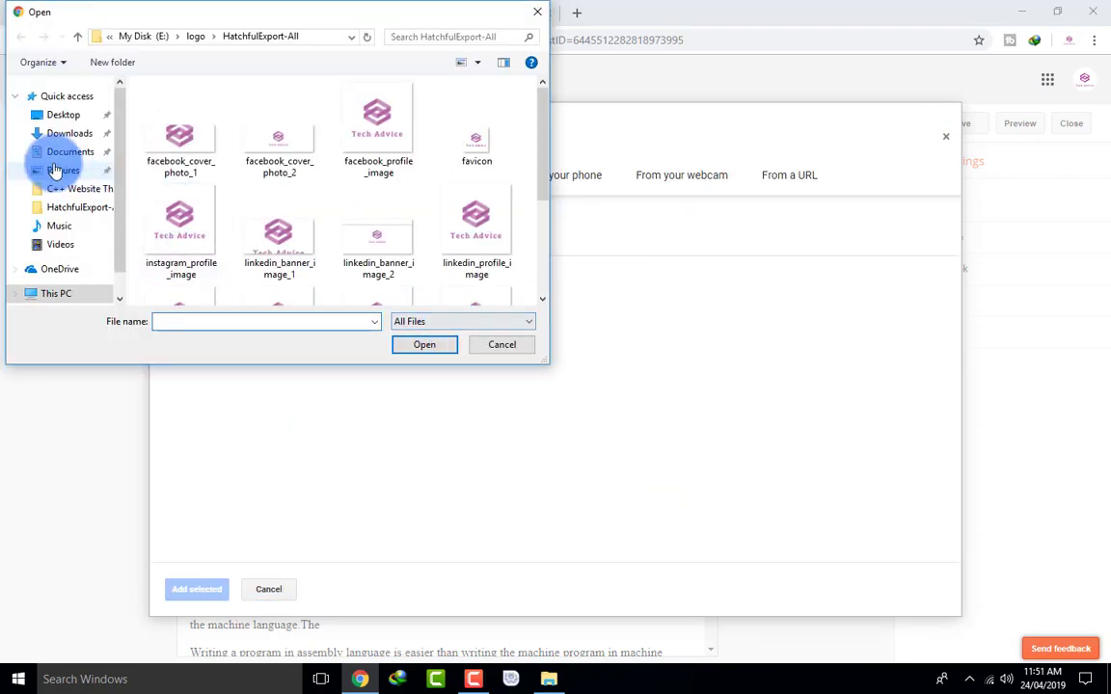
scroll(96, 270, down, 1)
click(82, 258)
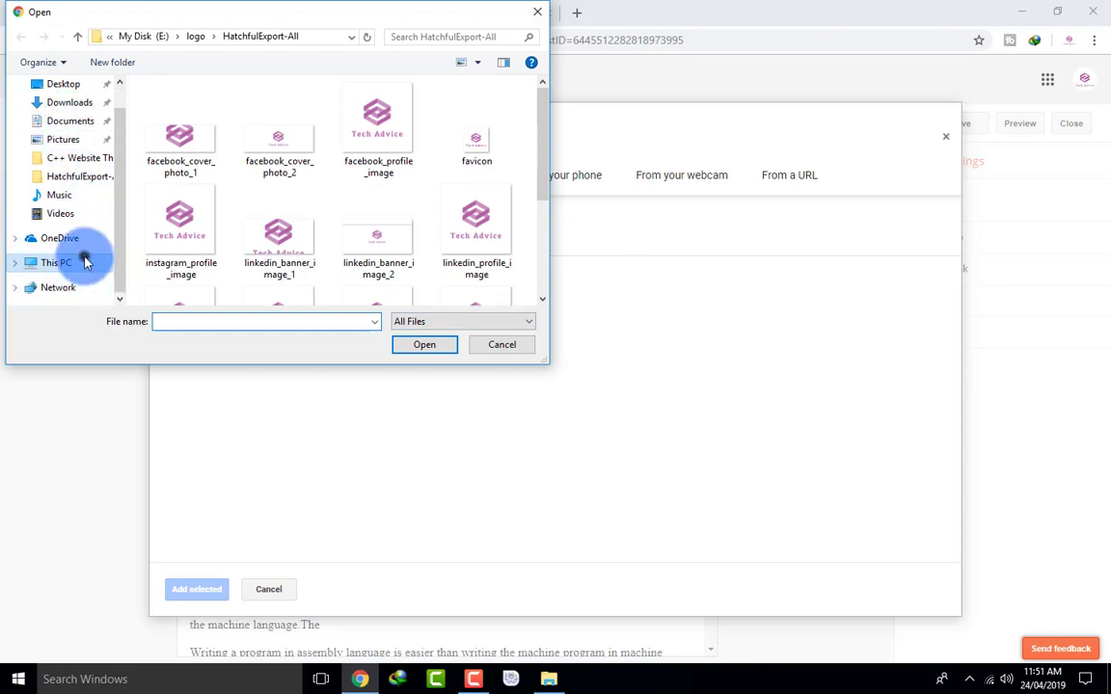
double_click(454, 240)
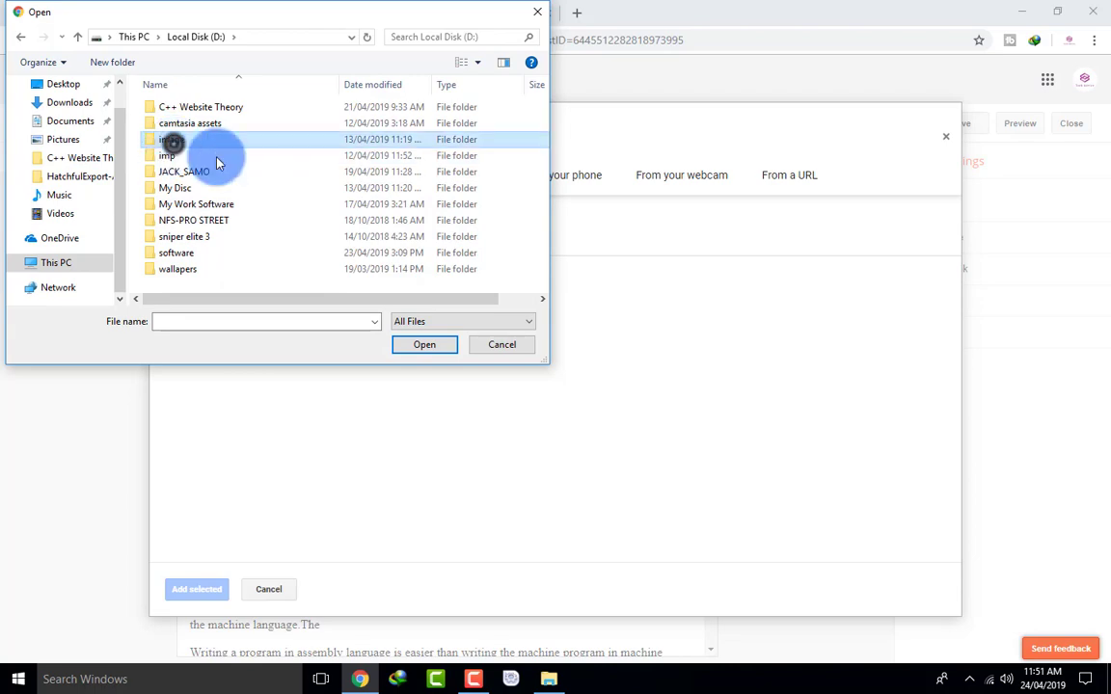
double_click(172, 141)
scroll(289, 223, down, 15)
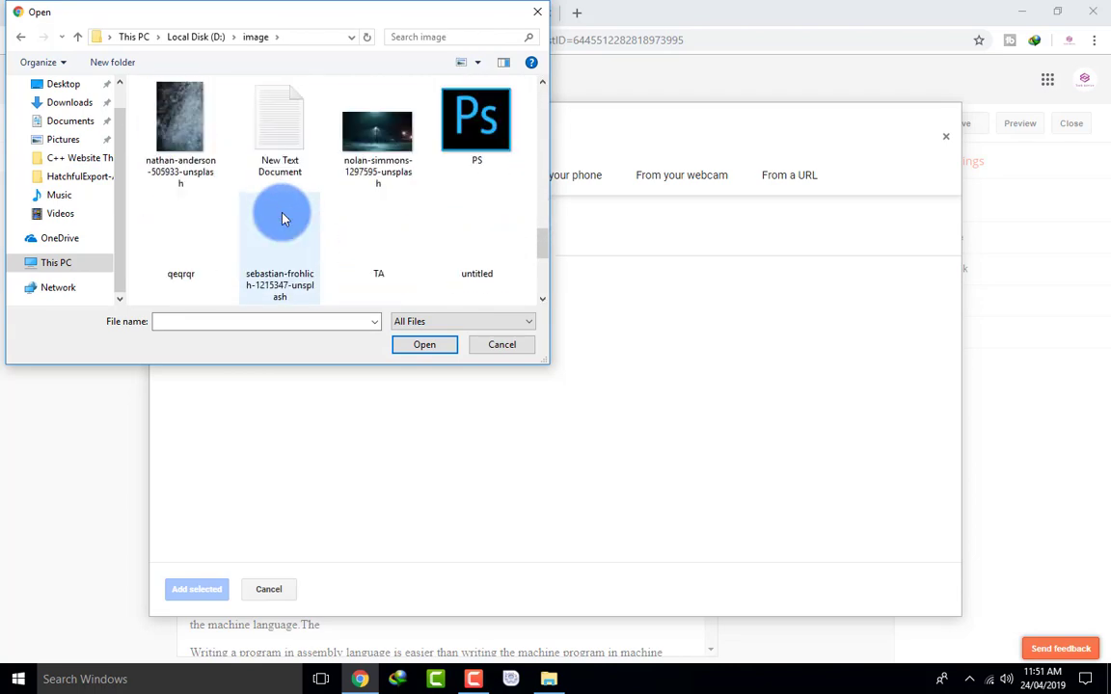
double_click(283, 219)
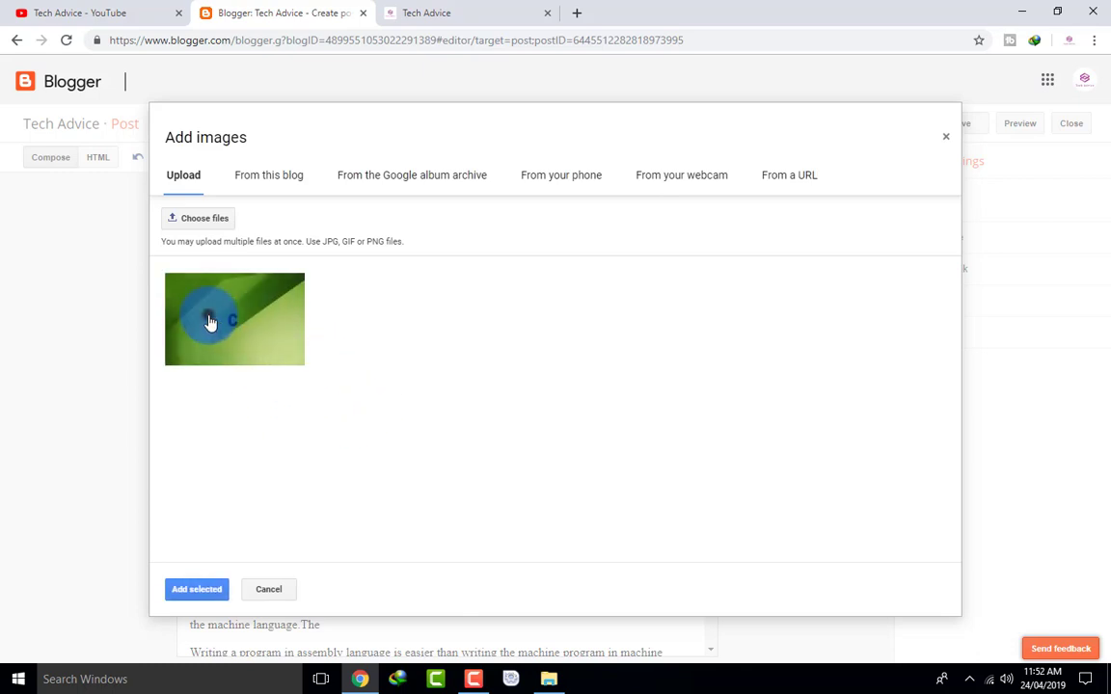
click(214, 314)
click(195, 590)
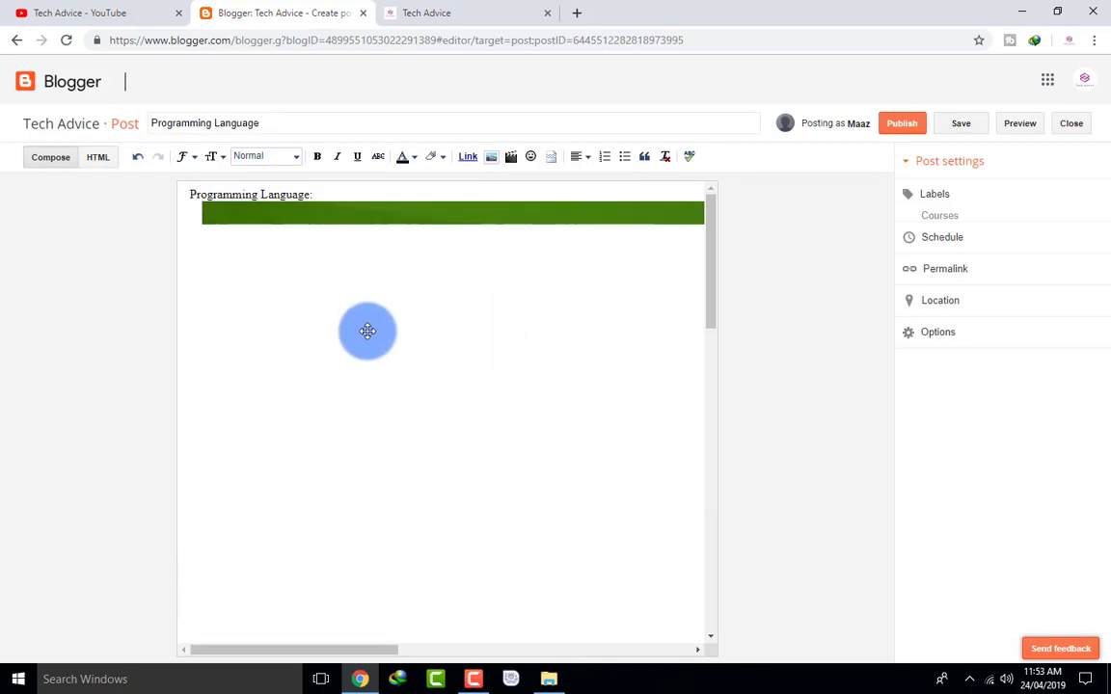
- Set the inserted image's size to X-Large and move it above the "Programming Language:" heading
drag(400, 262, 455, 215)
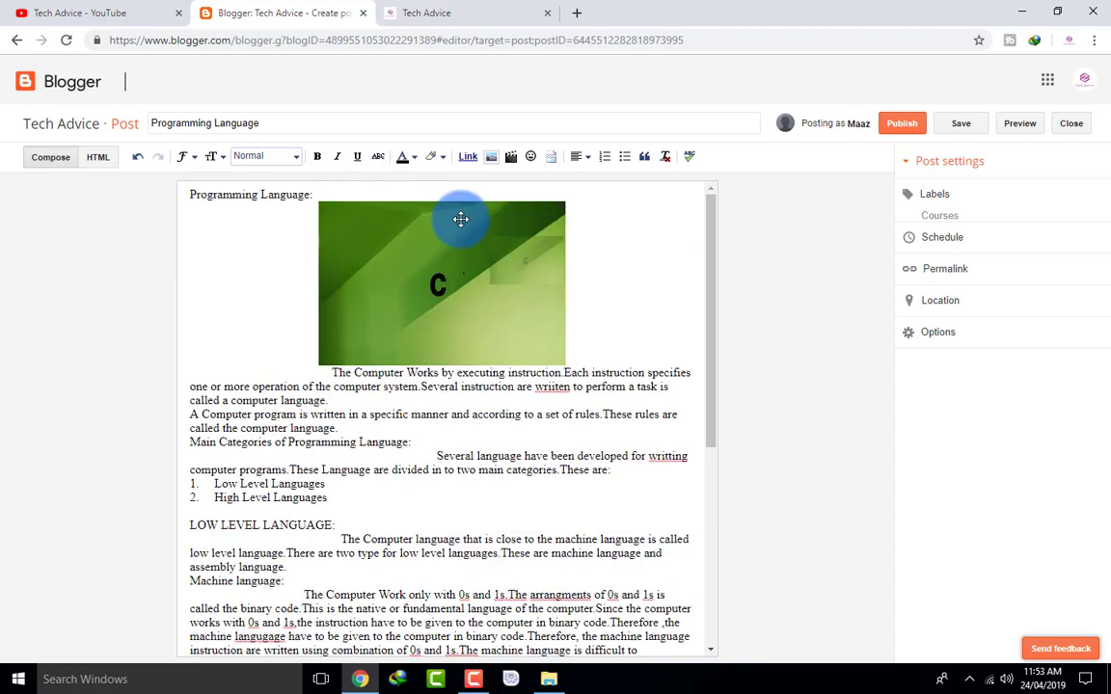
click(425, 241)
click(427, 376)
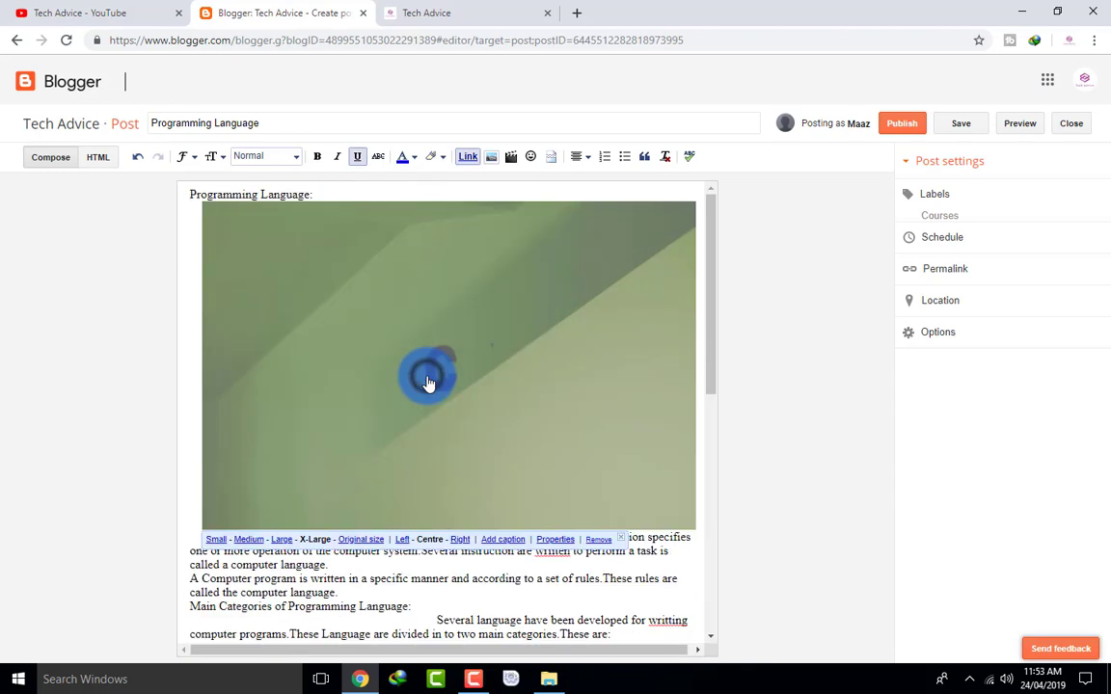
mouse_move(312, 199)
mouse_down()
mouse_move(367, 302)
mouse_move(342, 211)
mouse_move(324, 189)
mouse_up()
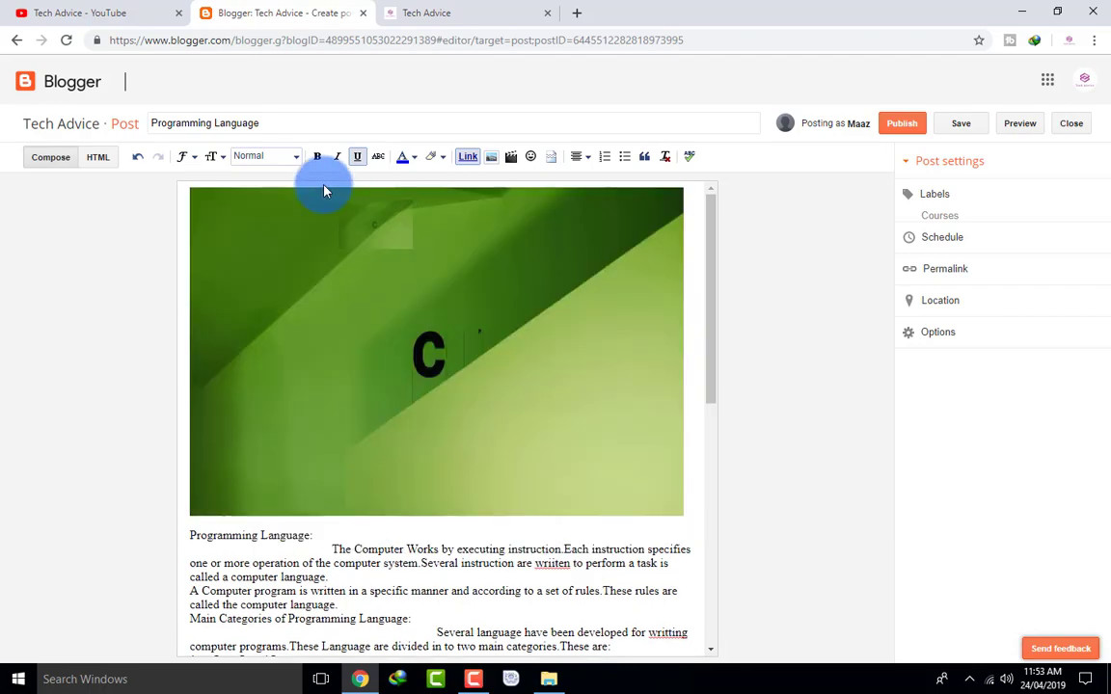
click(324, 192)
- Check the post's text through to its end and publish the post
scroll(482, 349, down, 5)
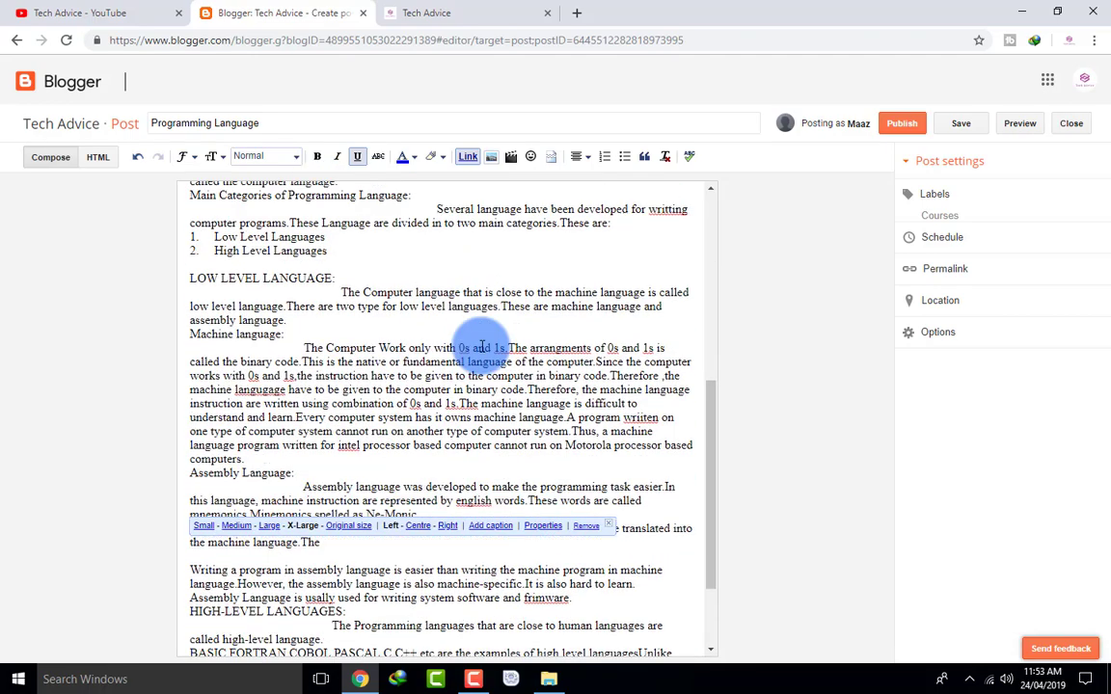
scroll(484, 343, up, 5)
click(899, 131)
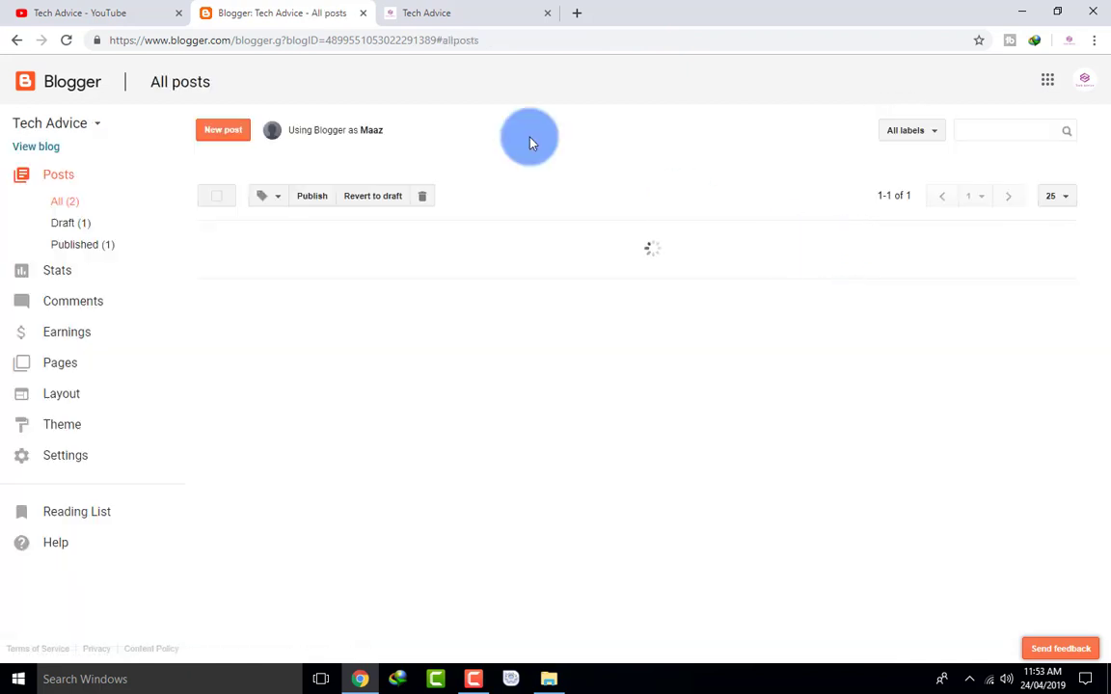
- Reload the published blog and look over the Programming Language and The Main() Function entries on the home page
click(424, 12)
click(66, 41)
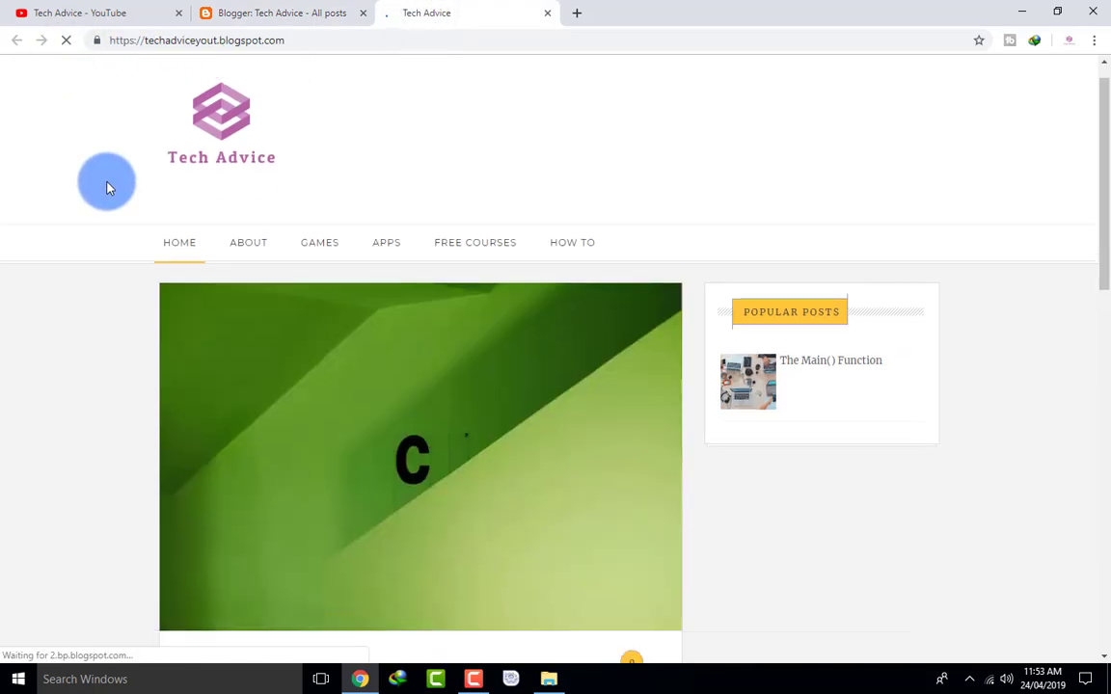
scroll(108, 188, down, 4)
scroll(108, 188, down, 2)
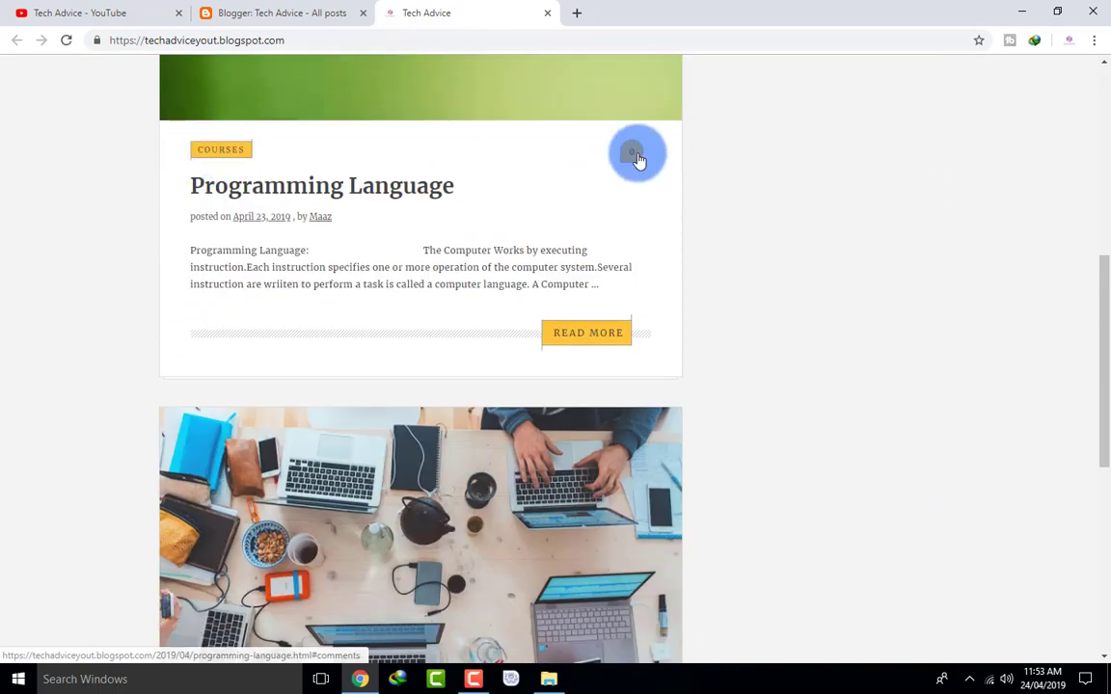
scroll(393, 296, down, 5)
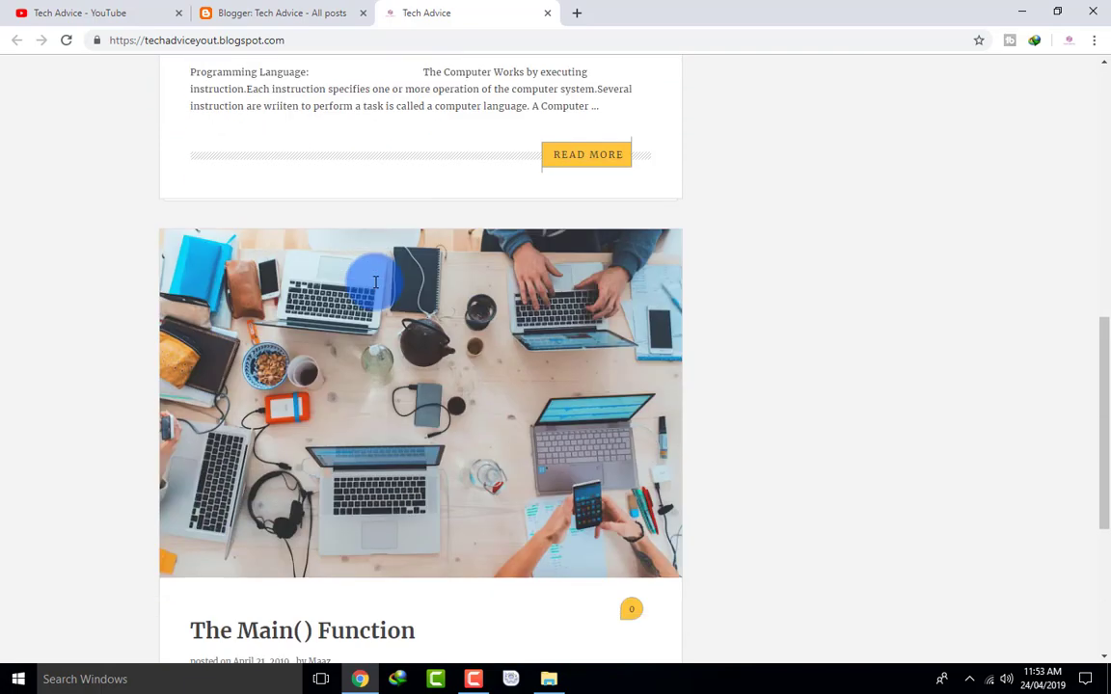
scroll(536, 279, up, 3)
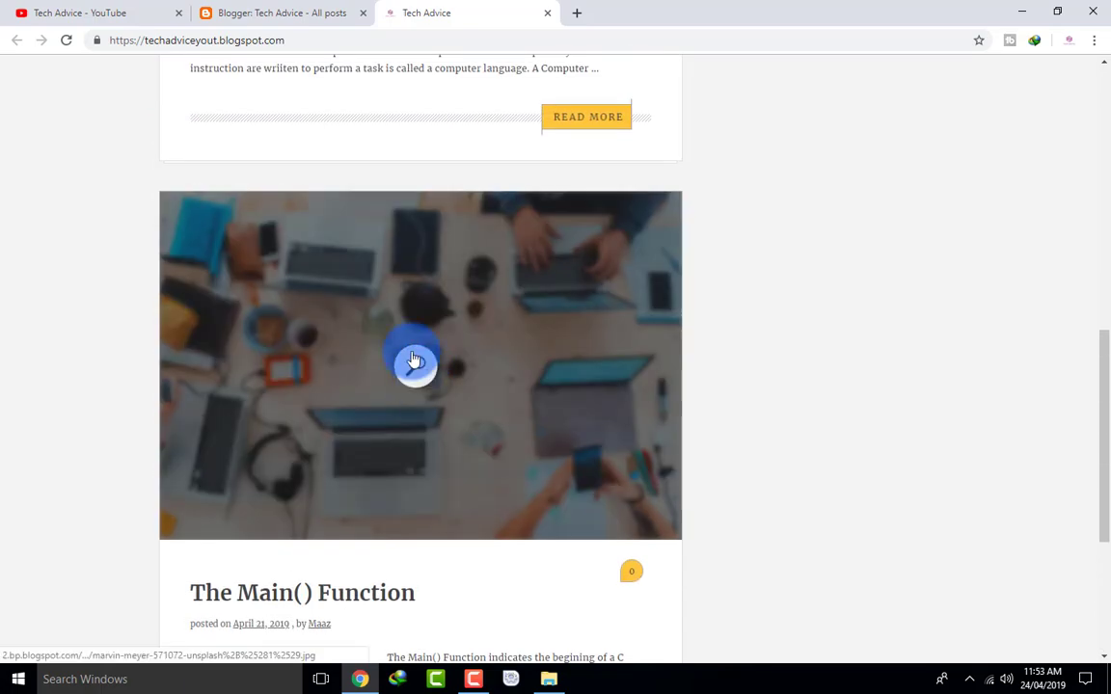
scroll(415, 361, up, 7)
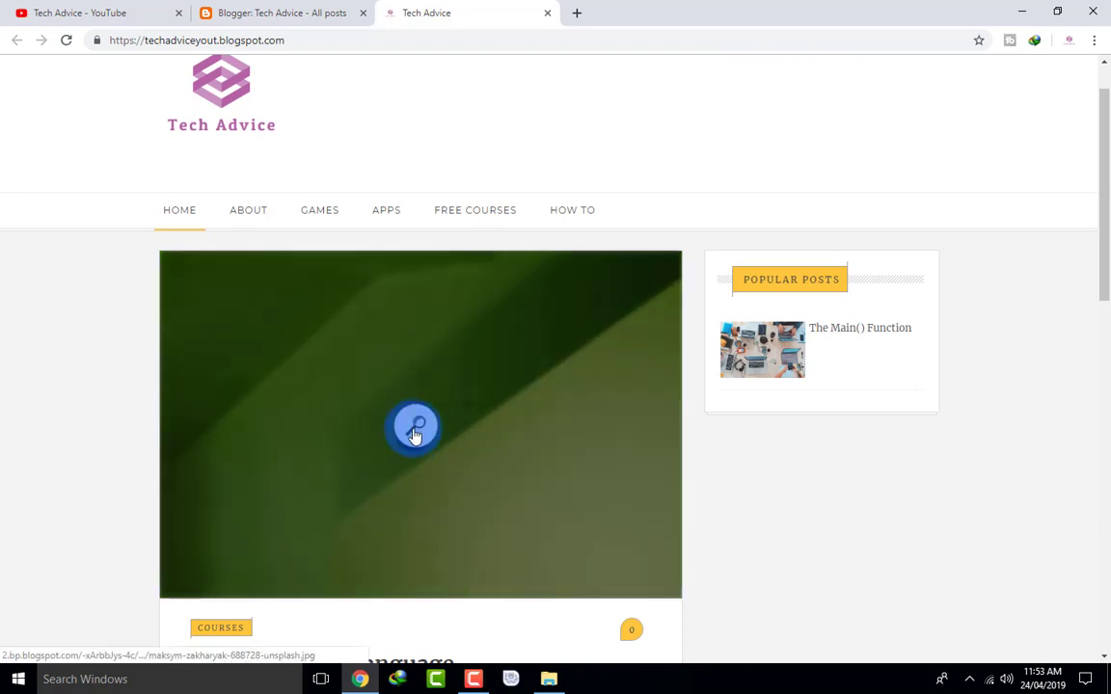
- Open the Programming Language post on the blog and look it over down to the share buttons and comment form
scroll(414, 429, down, 2)
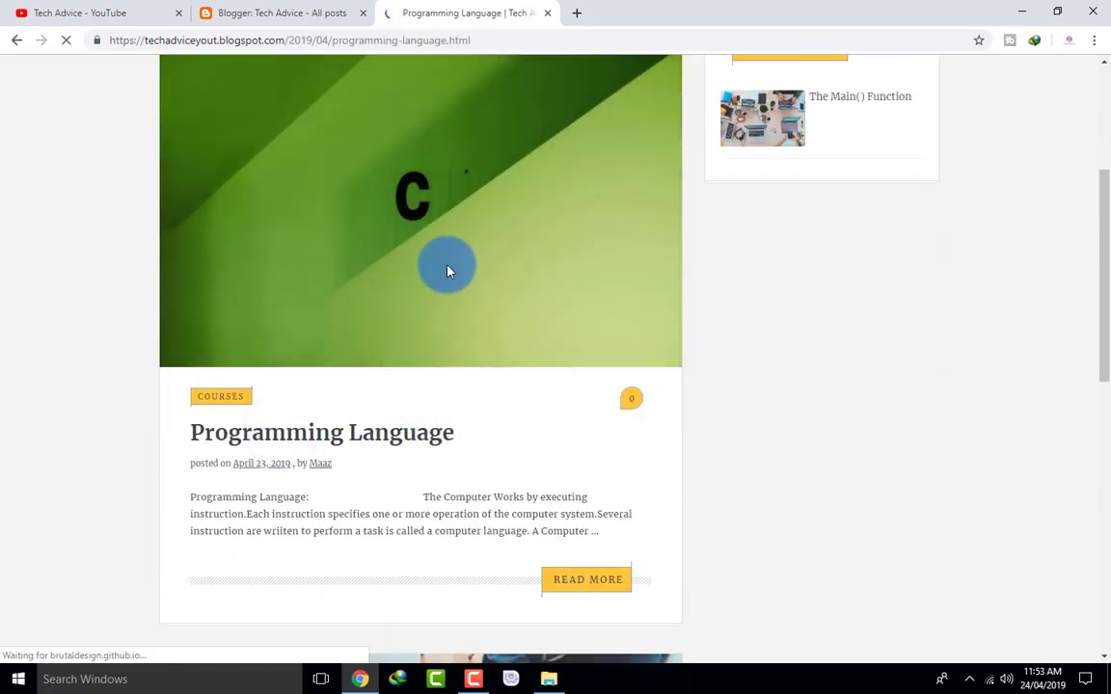
scroll(401, 389, down, 3)
scroll(421, 382, down, 7)
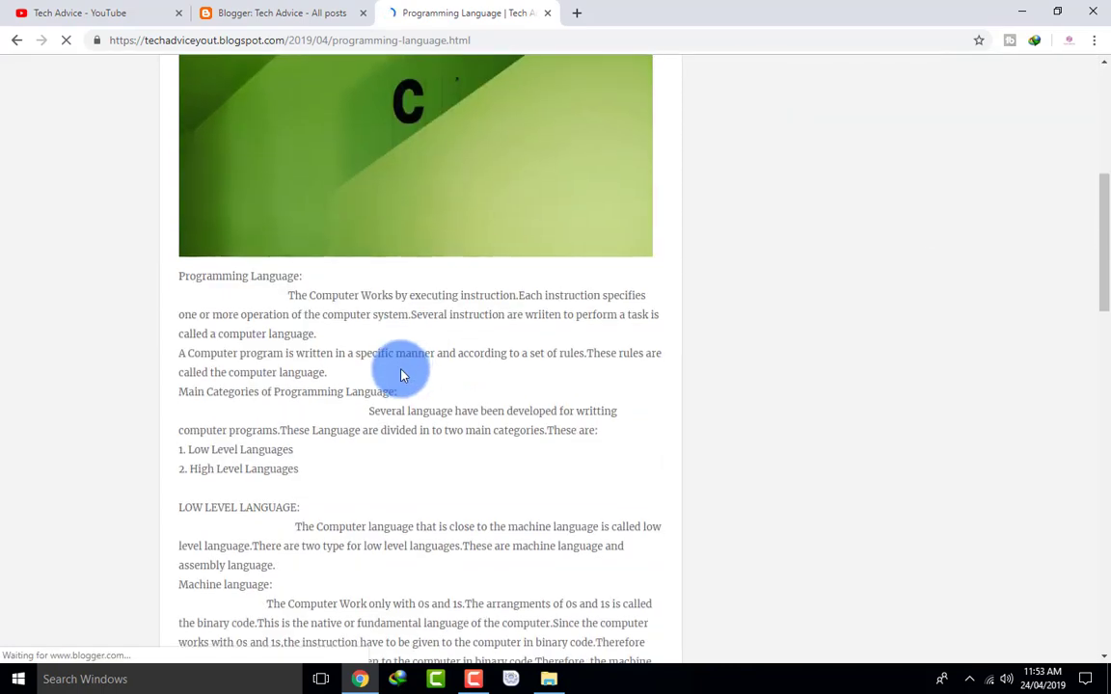
scroll(324, 357, down, 4)
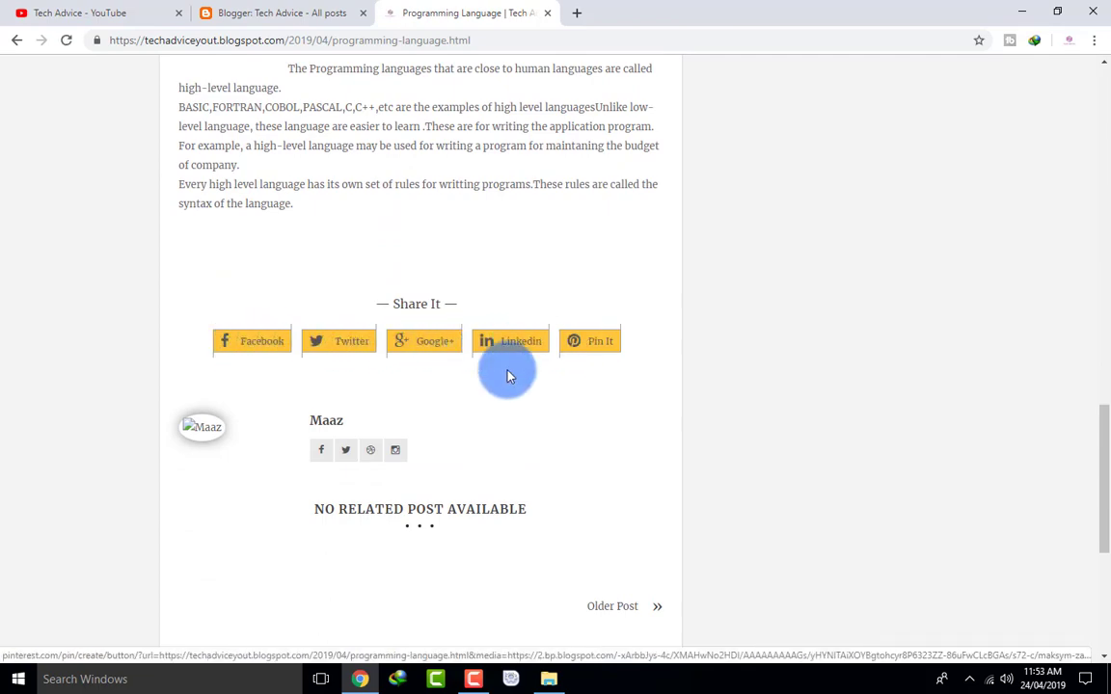
scroll(333, 462, down, 3)
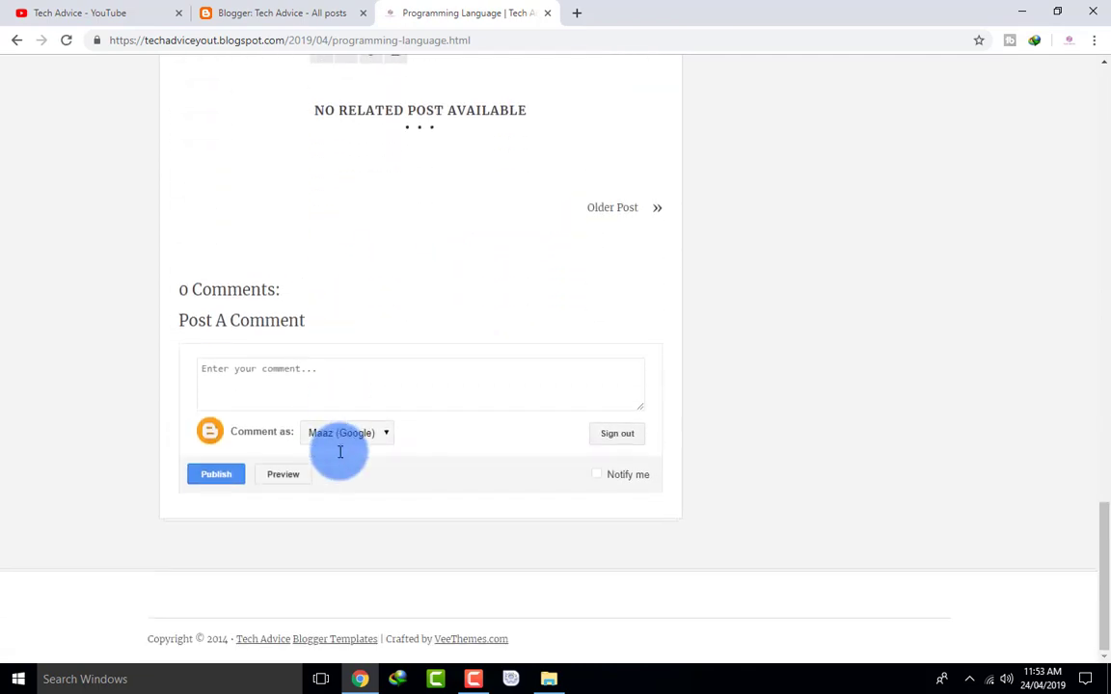
scroll(337, 448, up, 20)
scroll(318, 395, up, 1)
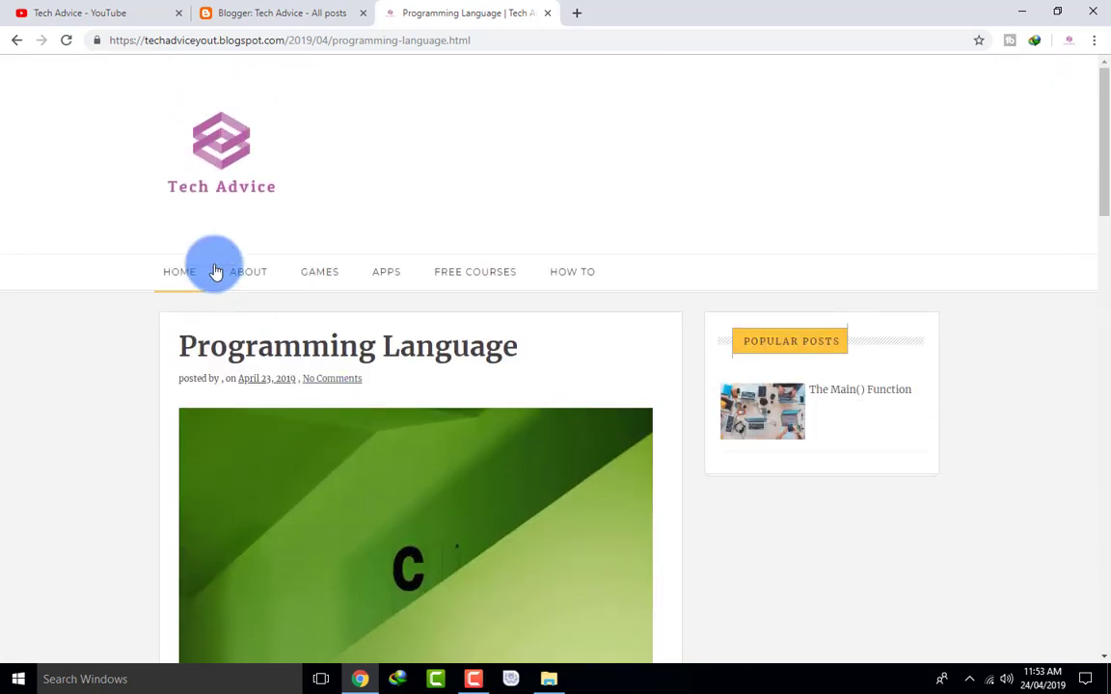
- Return to the blog's home page and look over its navigation menu, including the Games submenu, and the latest post
click(191, 271)
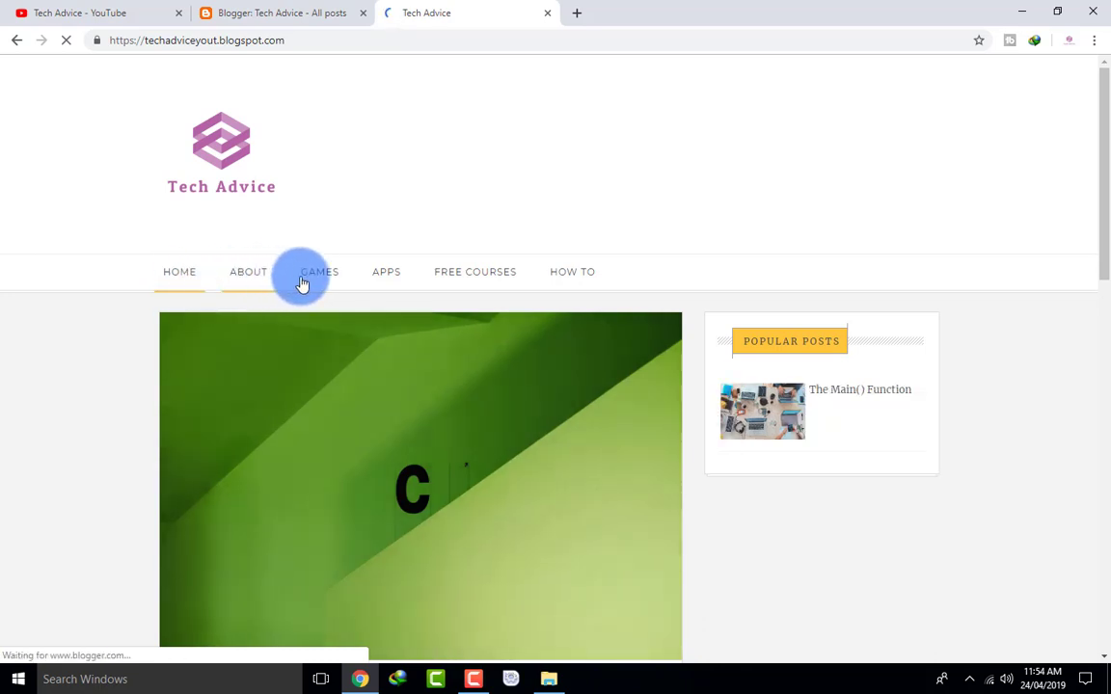
mouse_move(310, 284)
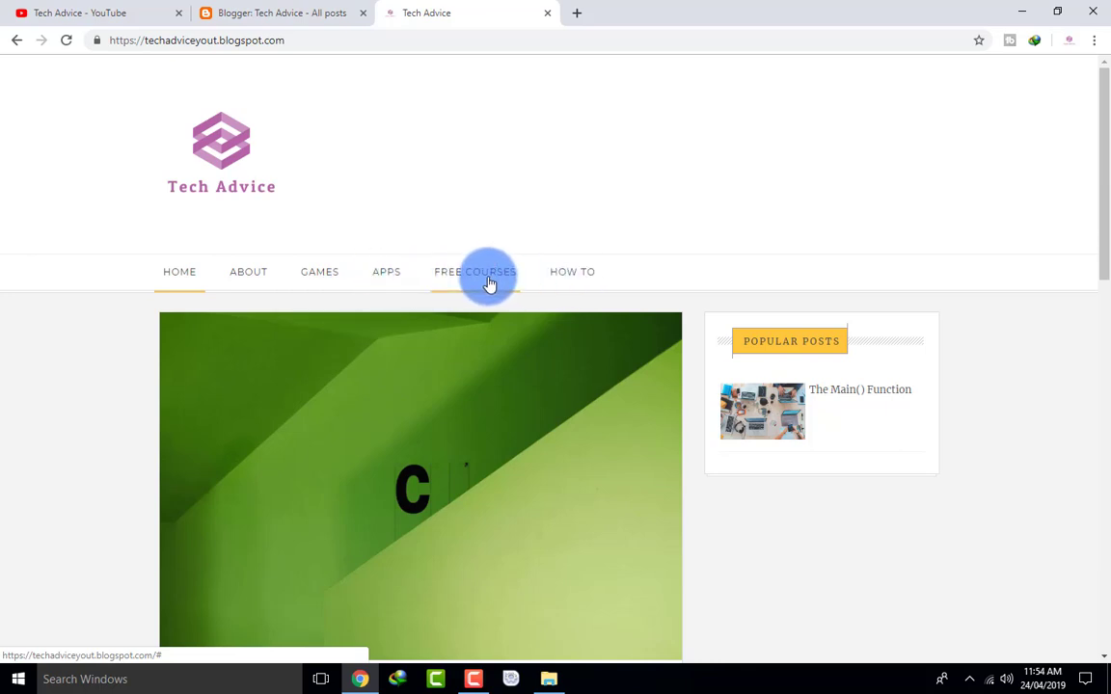
scroll(489, 282, down, 1)
scroll(489, 283, up, 1)
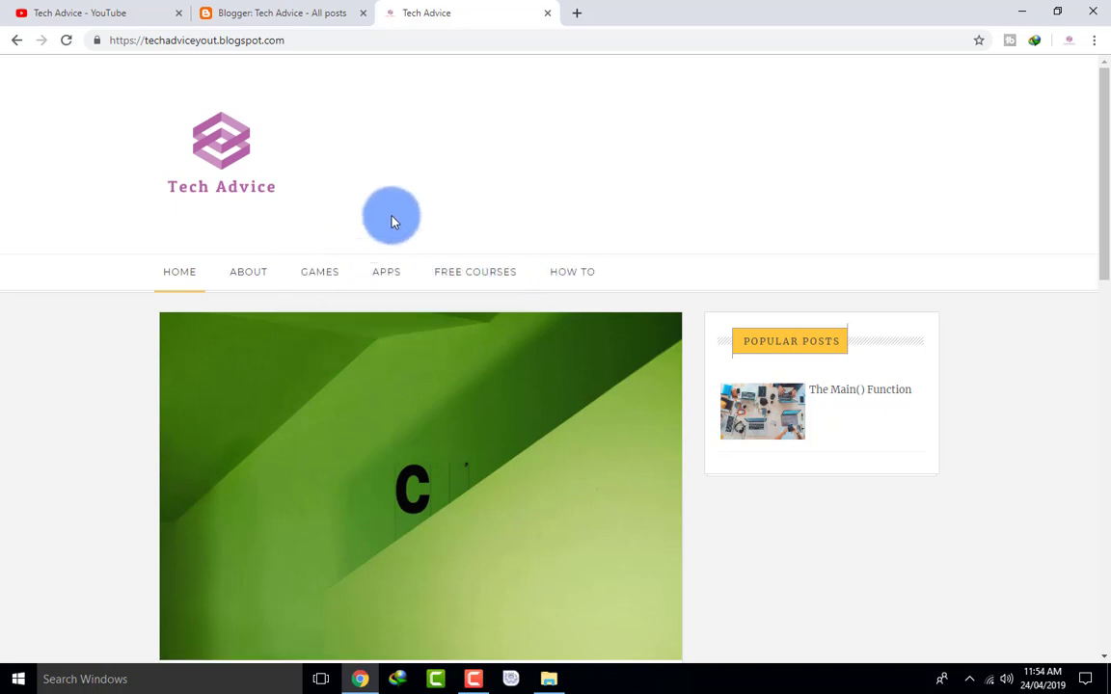
scroll(391, 220, down, 1)
mouse_move(324, 199)
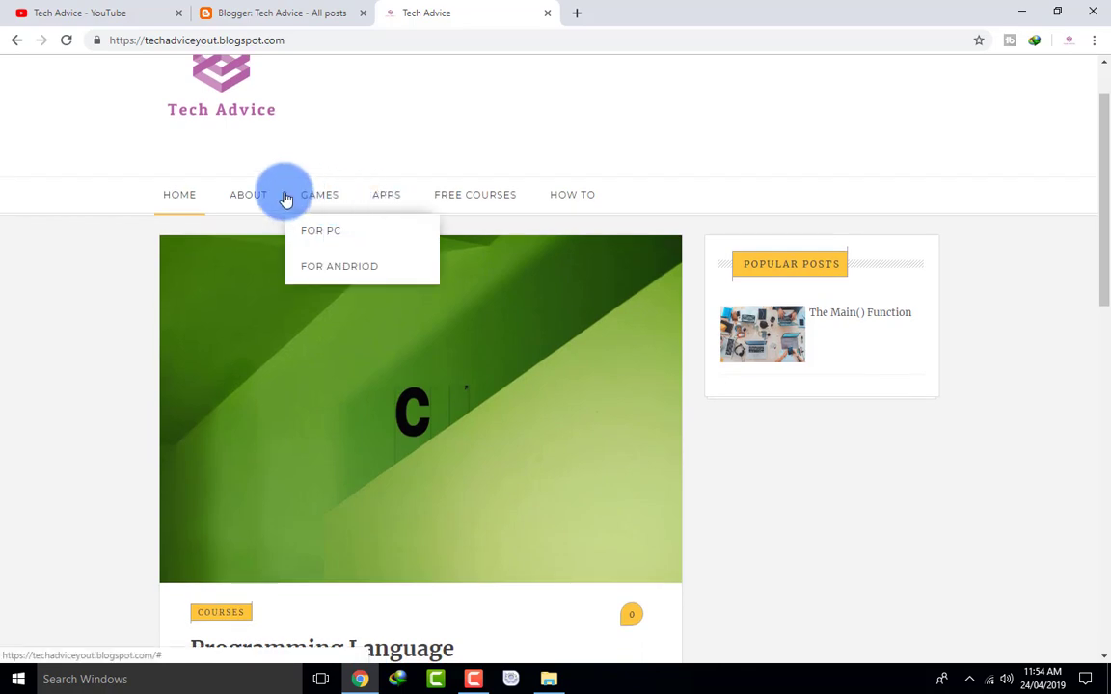
scroll(322, 198, down, 3)
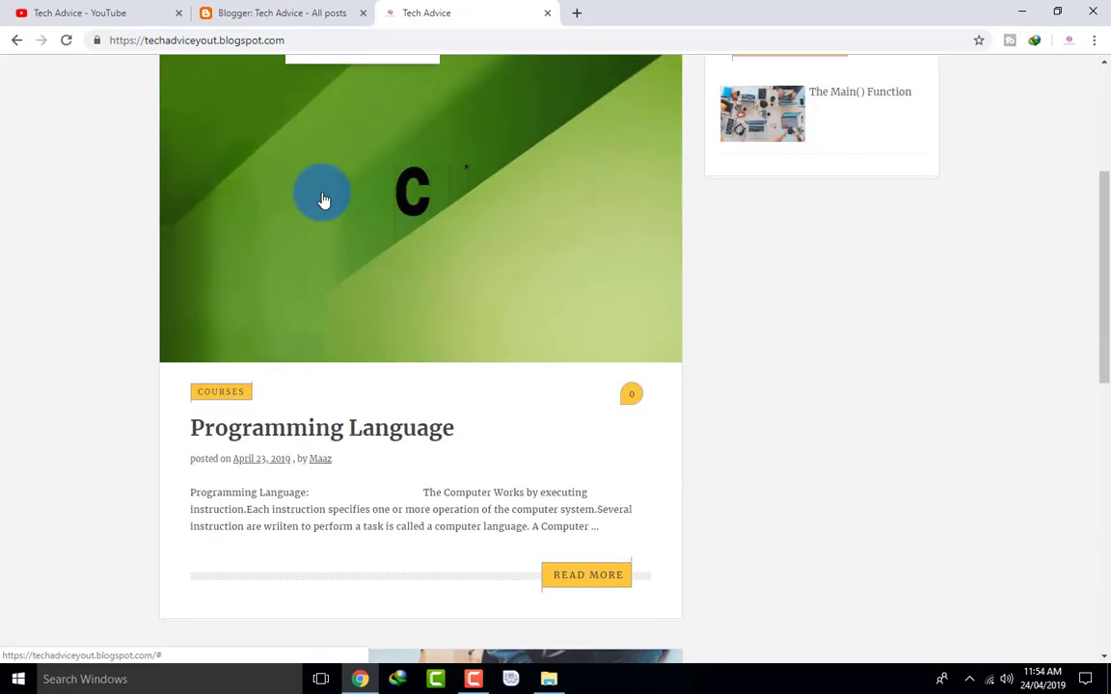
scroll(314, 145, up, 4)
- Edit The Main() Function post to add the labels "Games, For PC, For Andriod" and update it
click(267, 13)
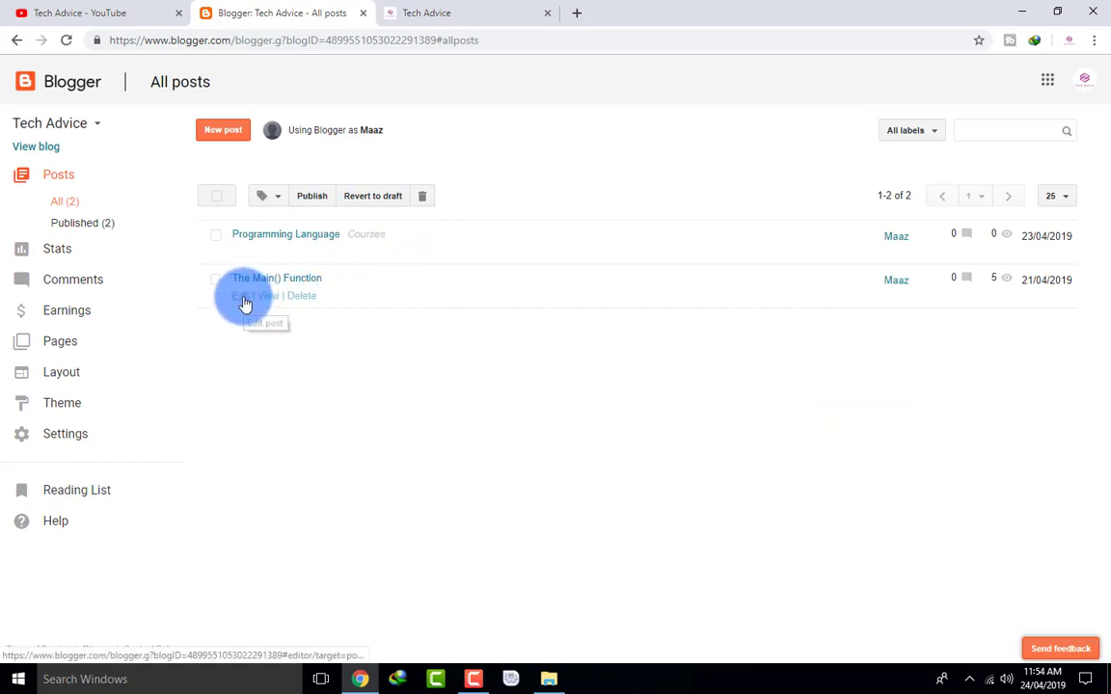
click(245, 302)
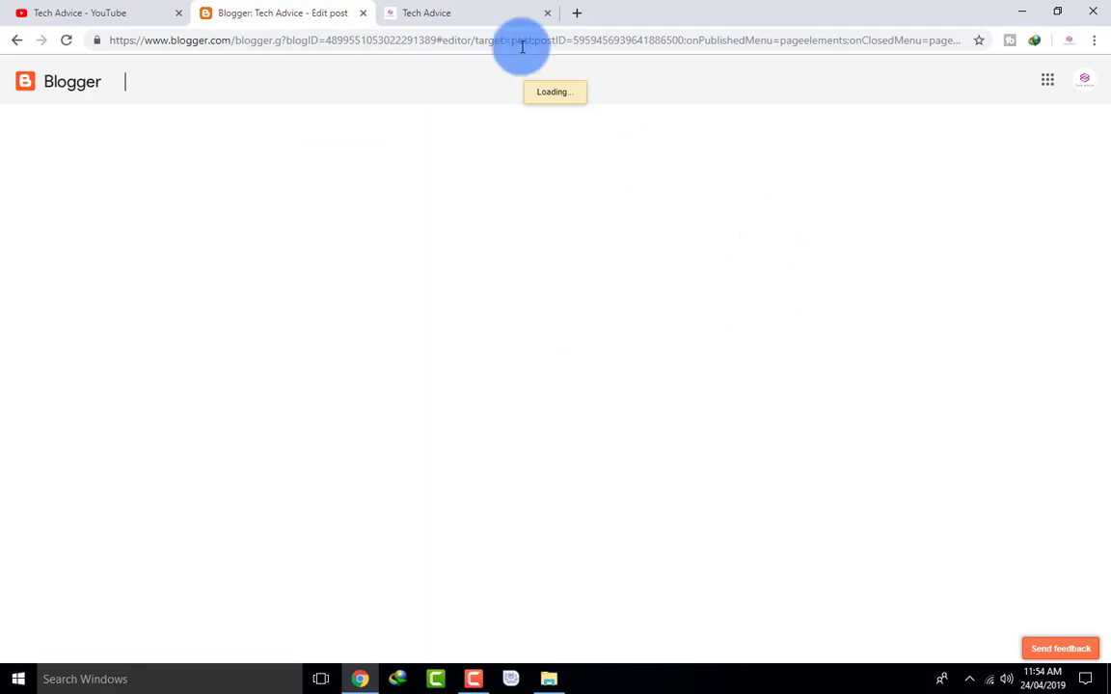
click(461, 13)
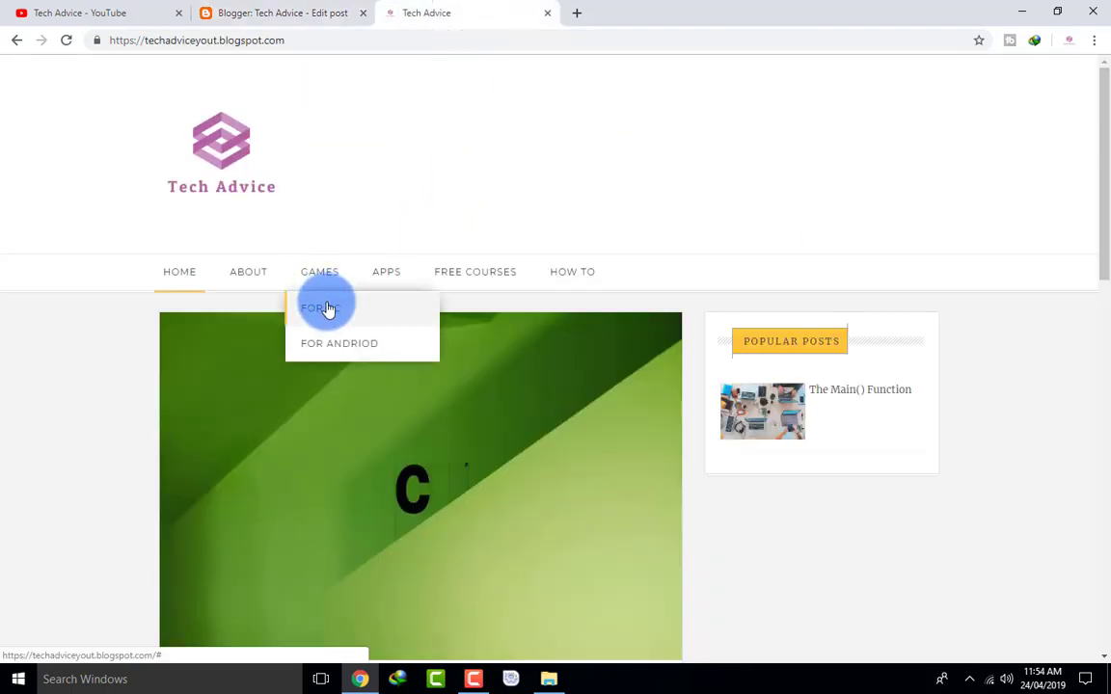
click(304, 15)
click(961, 192)
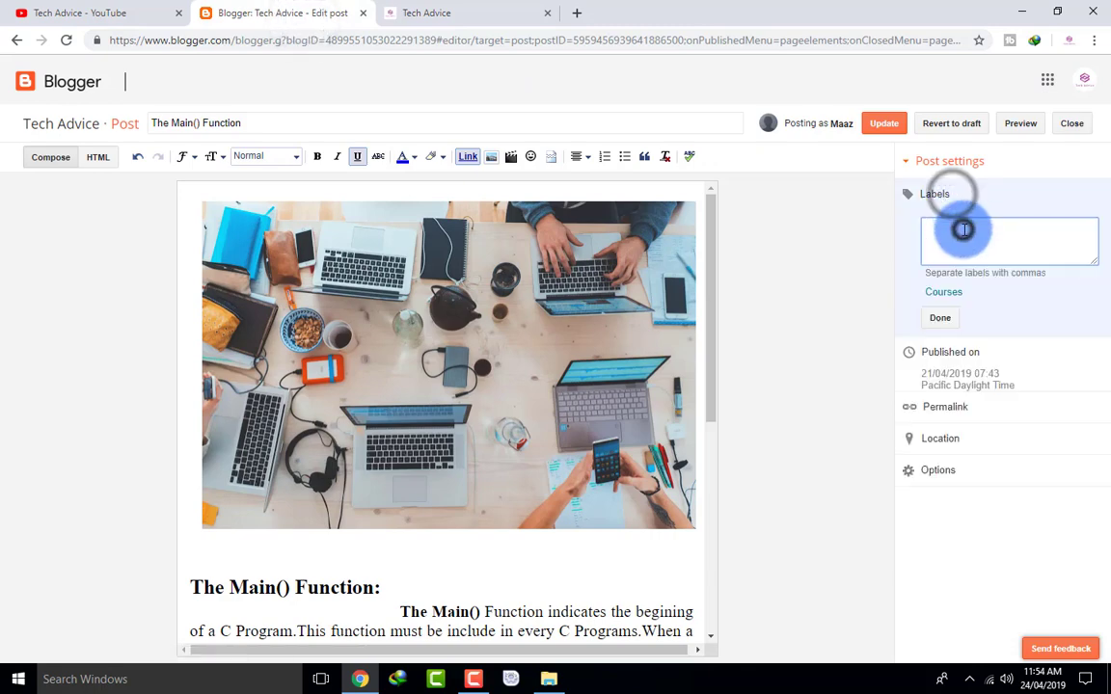
text(Games, For PC, For Andriod)
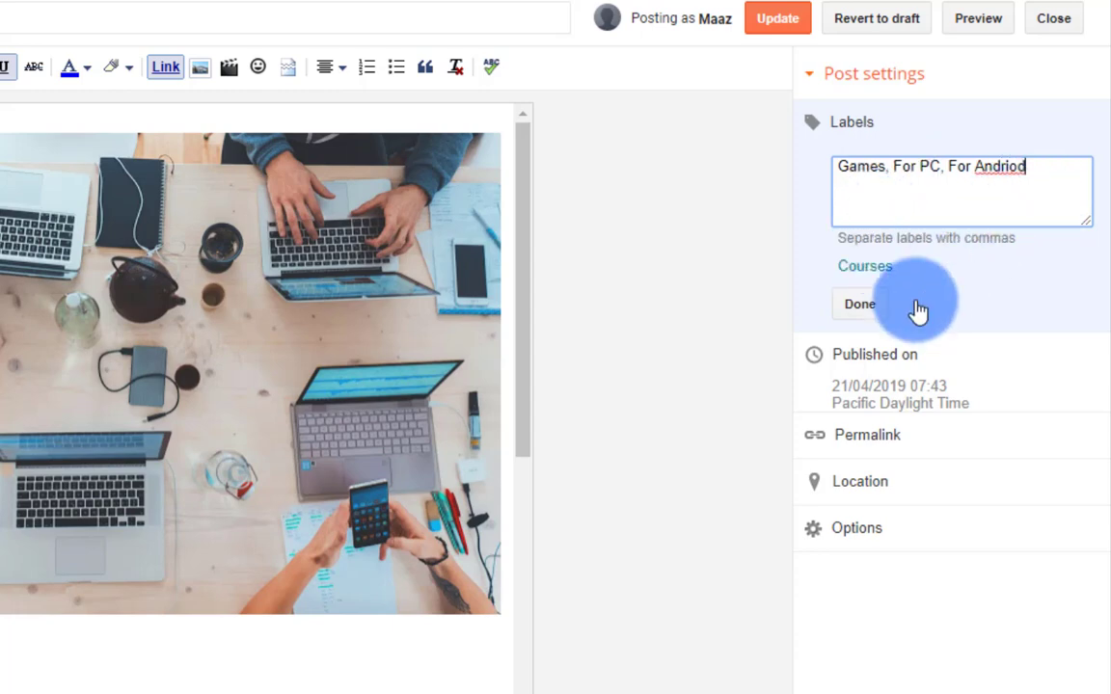
click(863, 309)
click(773, 30)
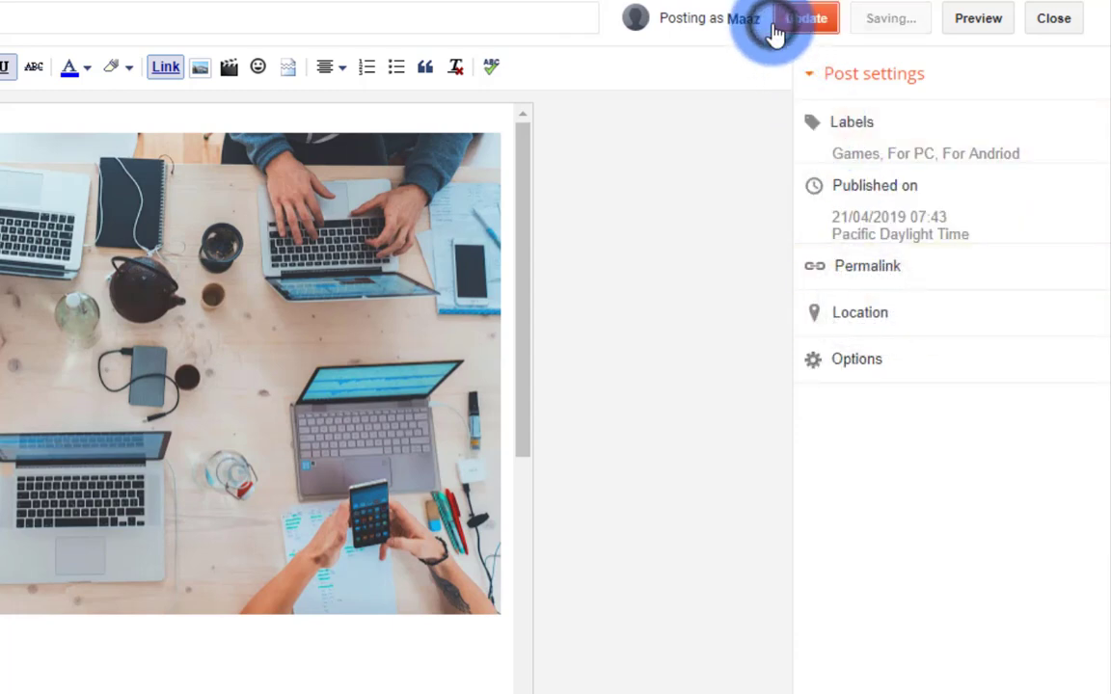
- Add a Labels gadget to the sidebar of the blog's layout
click(429, 17)
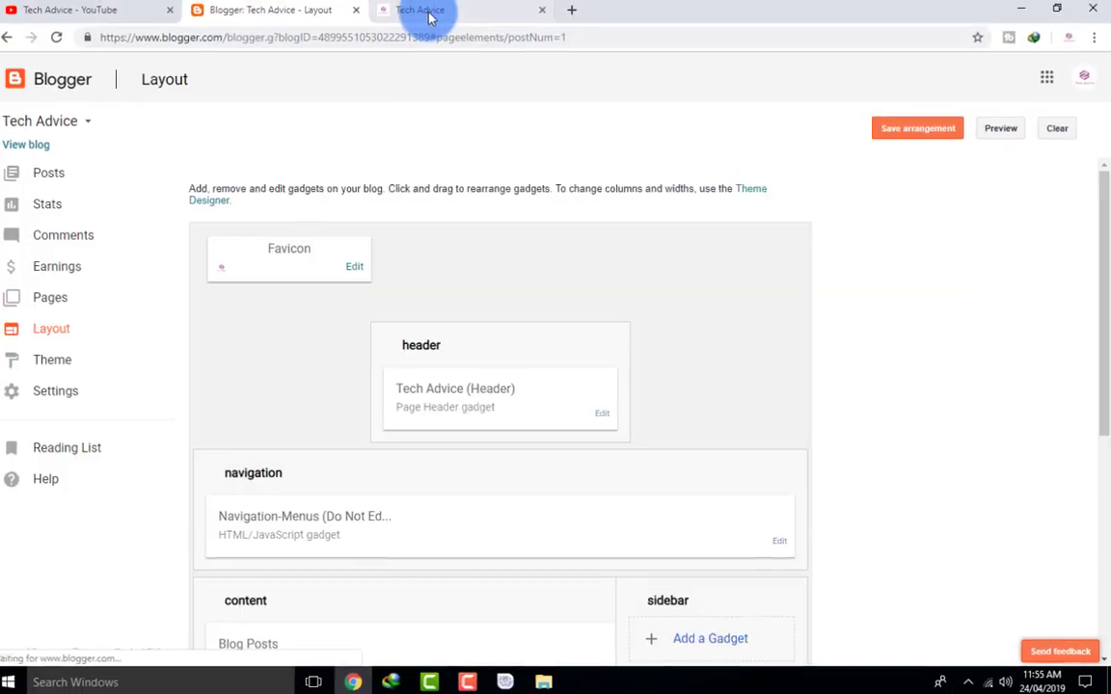
click(270, 12)
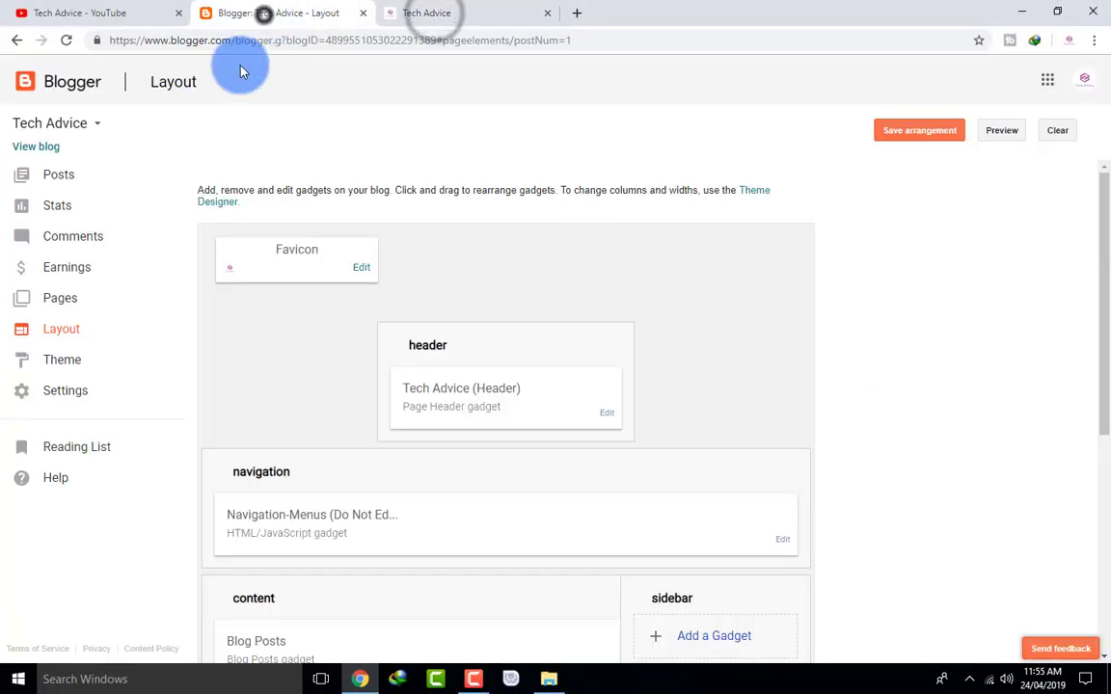
scroll(454, 389, down, 3)
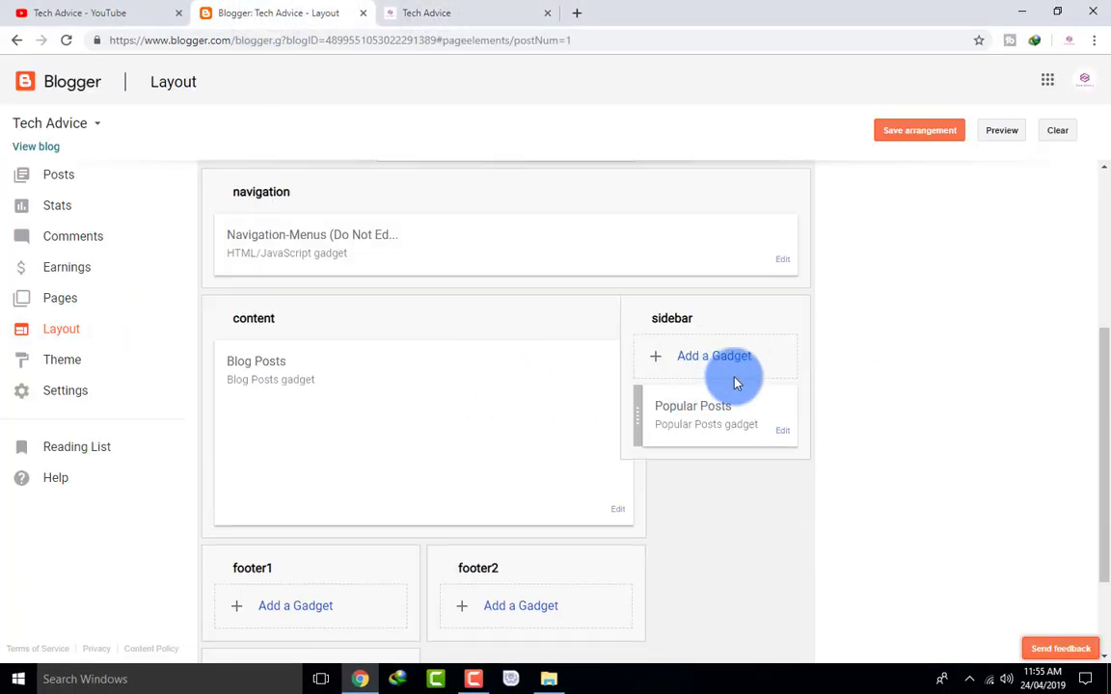
click(715, 356)
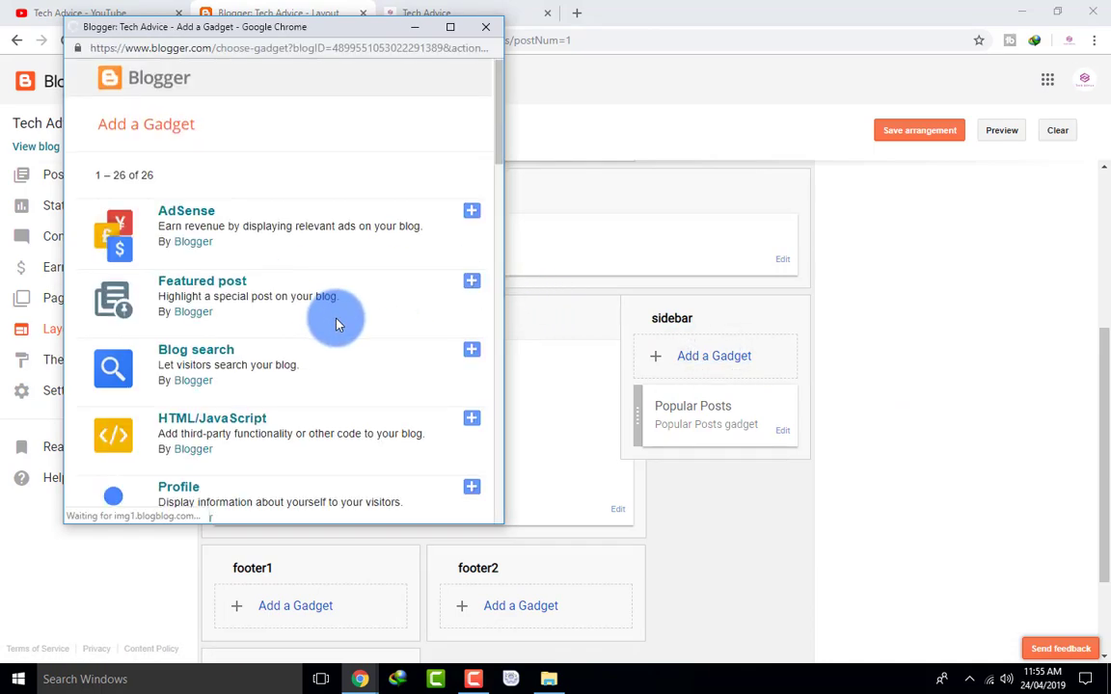
scroll(336, 324, down, 3)
scroll(337, 324, up, 2)
scroll(337, 324, down, 3)
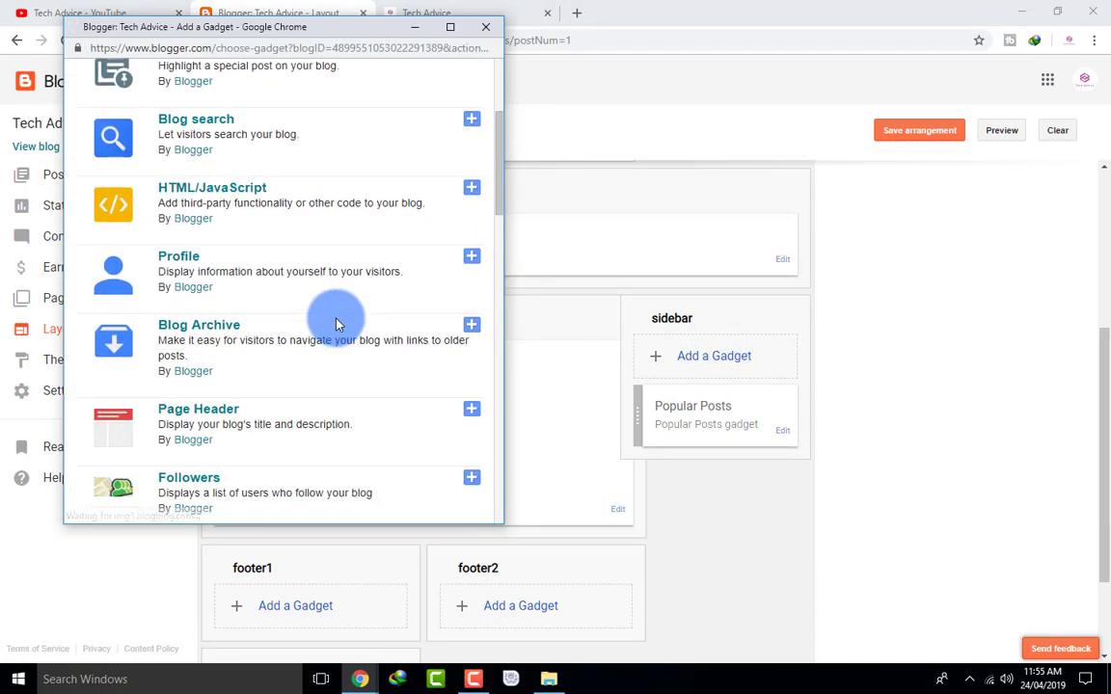
scroll(336, 324, down, 2)
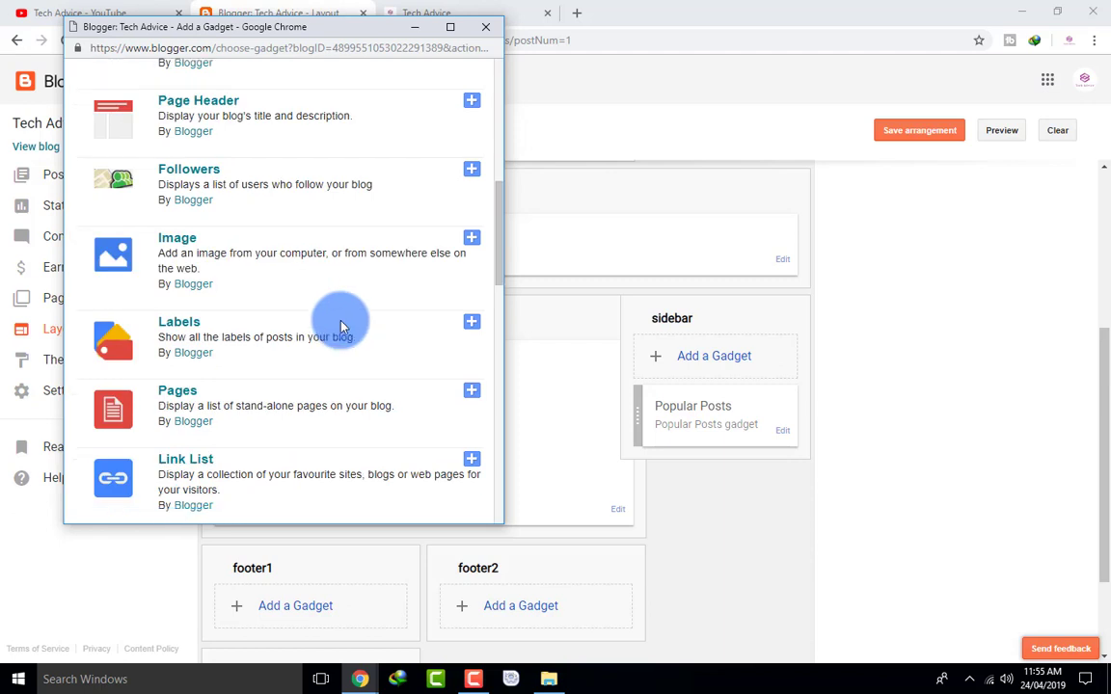
click(470, 324)
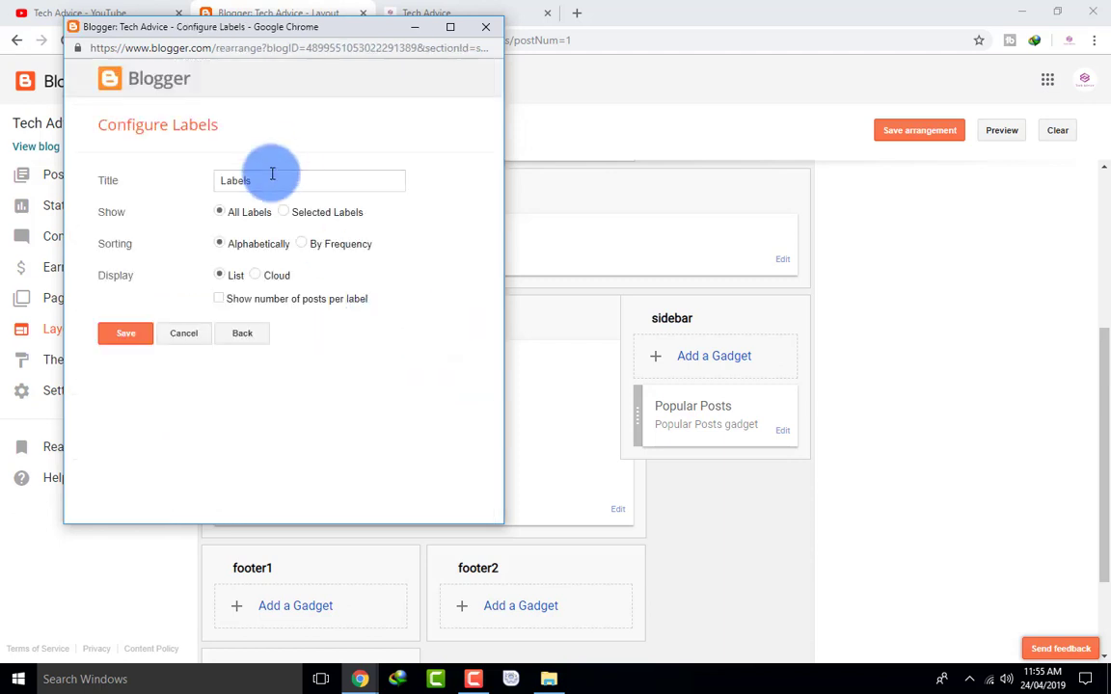
- Title the Labels gadget "Categories", save it, and save the layout arrangement
double_click(272, 174)
key(BackSpace)
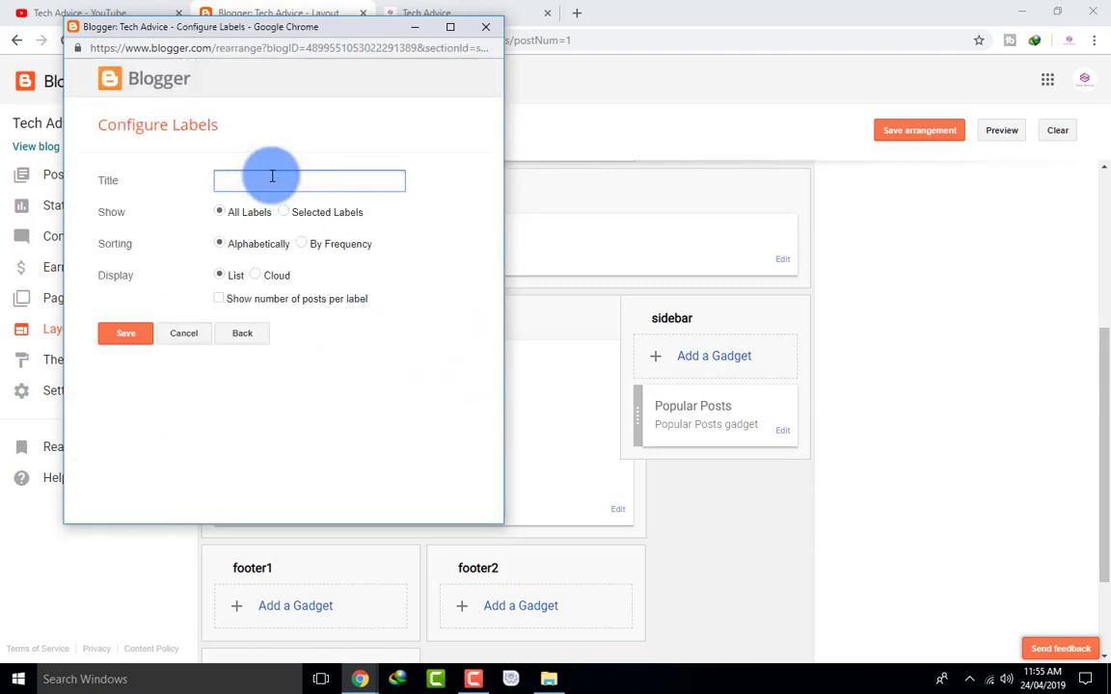
text(Categories)
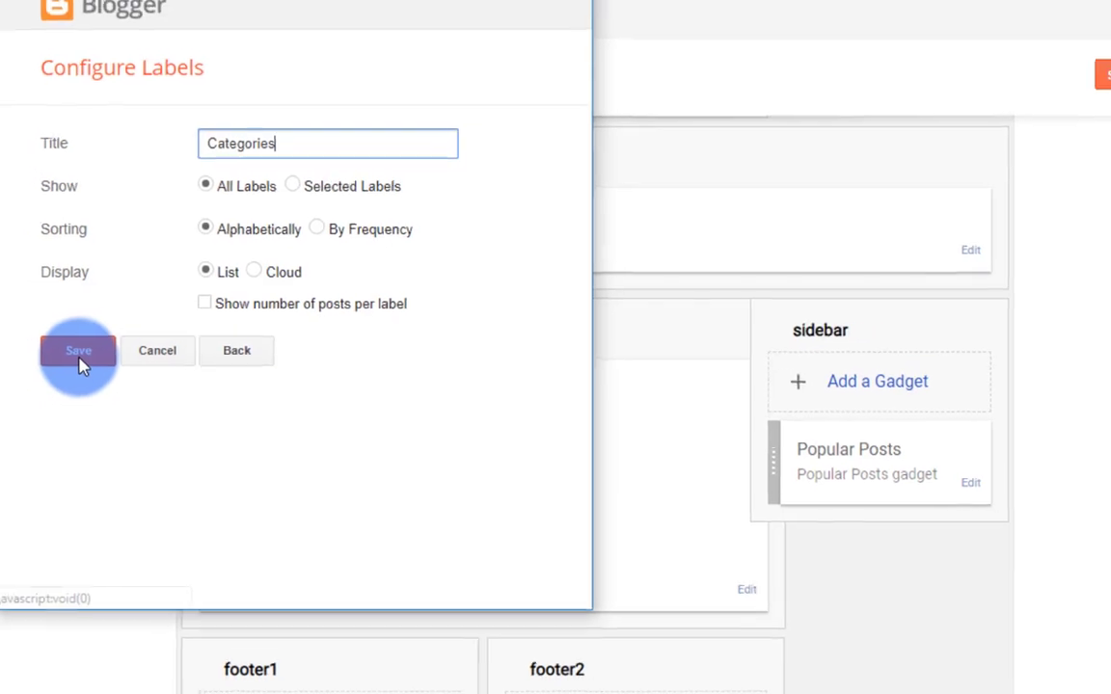
click(79, 353)
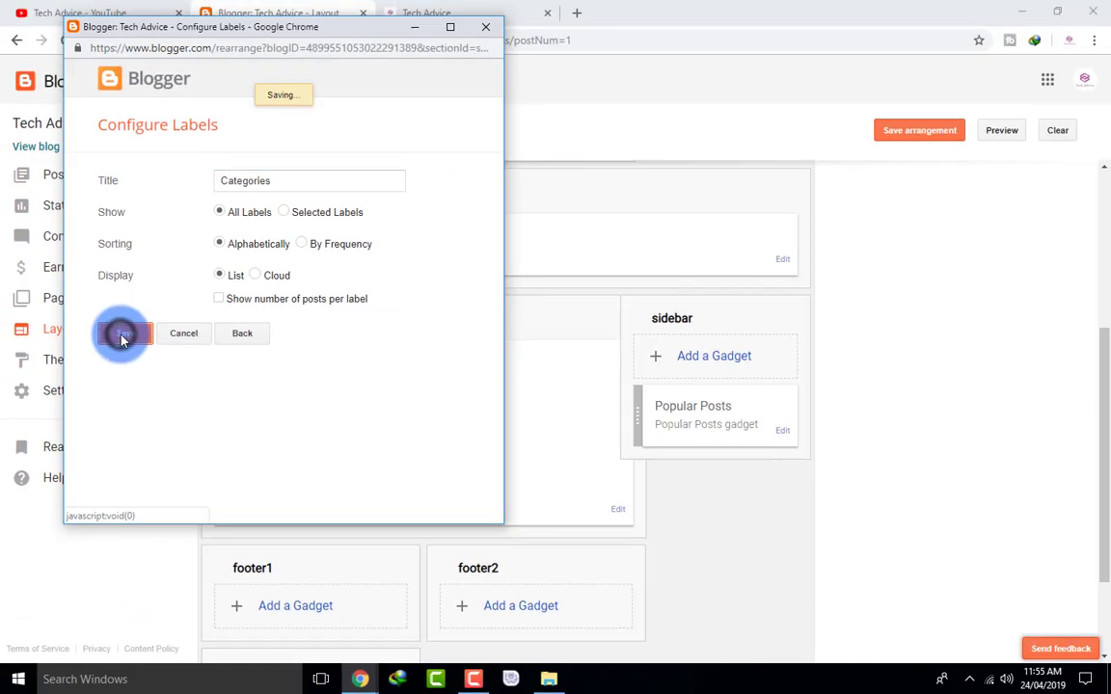
click(1109, 86)
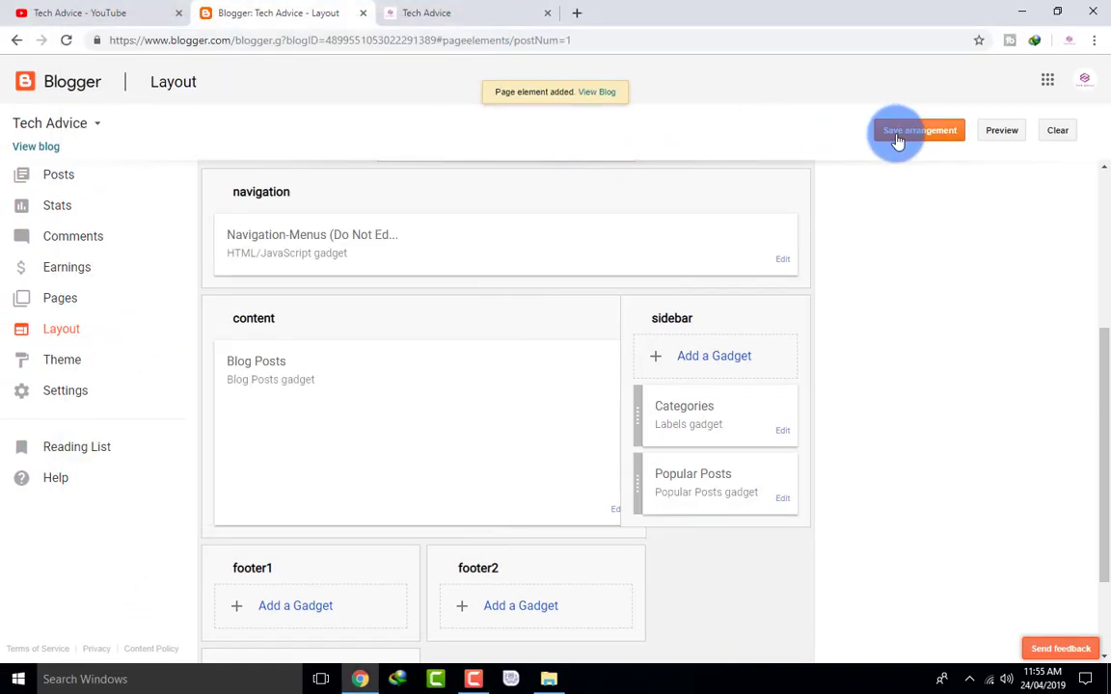
- Reload the published blog and check the Categories gadget in the sidebar
click(416, 13)
click(66, 40)
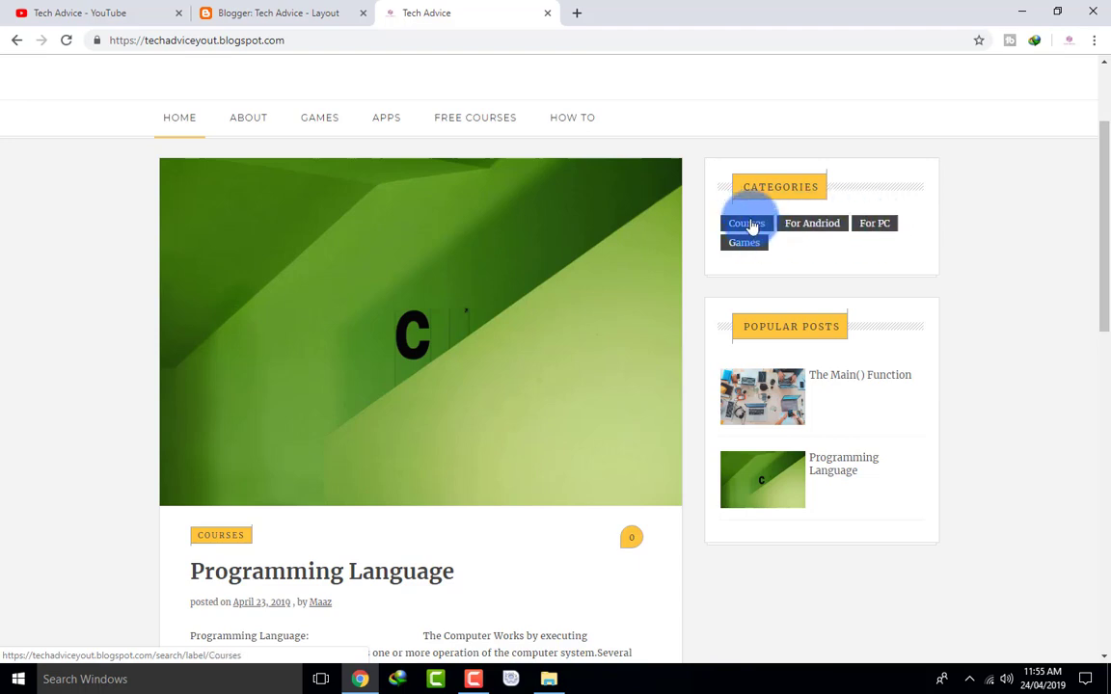
click(768, 254)
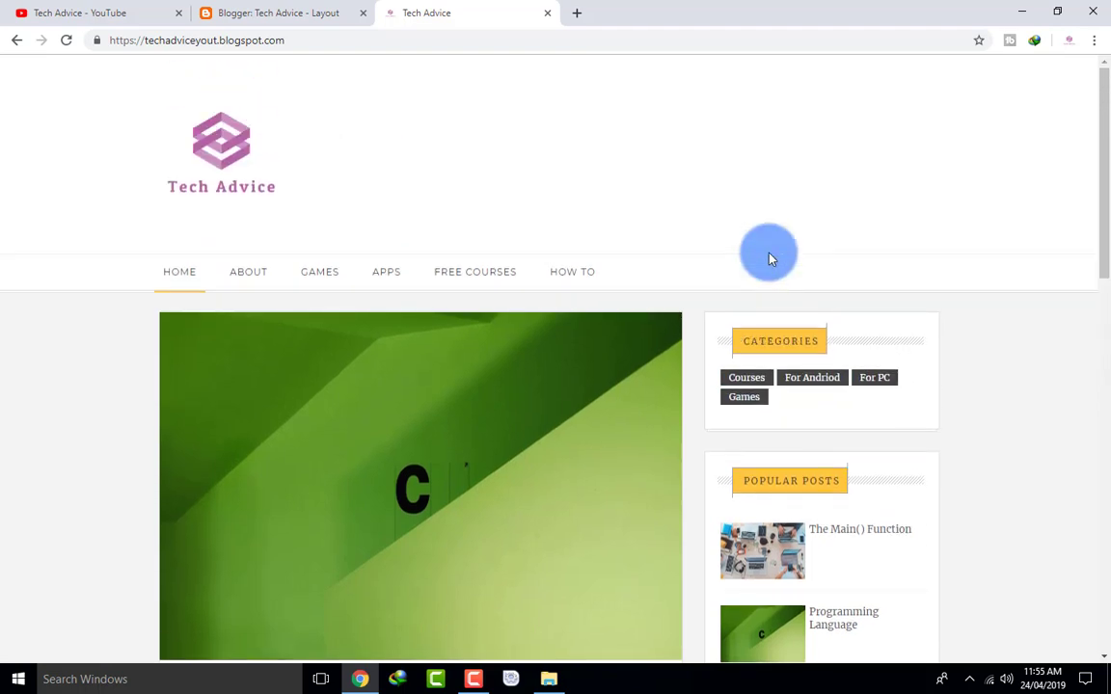
- Look over the posts listed under the Courses, For Andriod and For PC categories on the blog
click(757, 379)
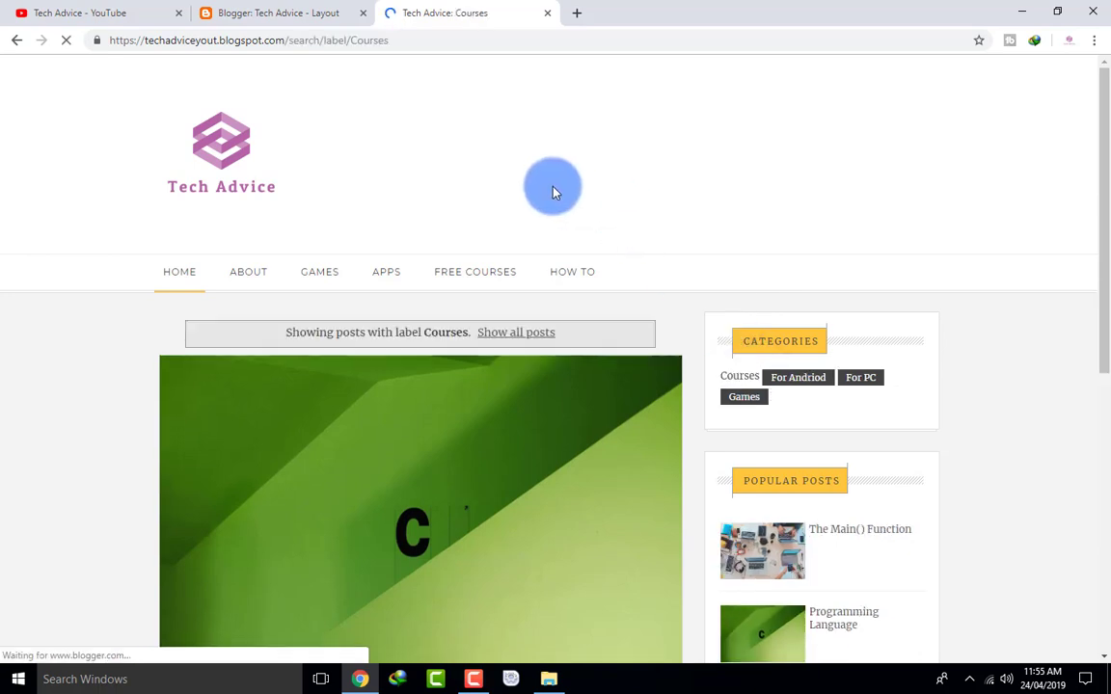
scroll(553, 191, down, 3)
scroll(553, 191, down, 5)
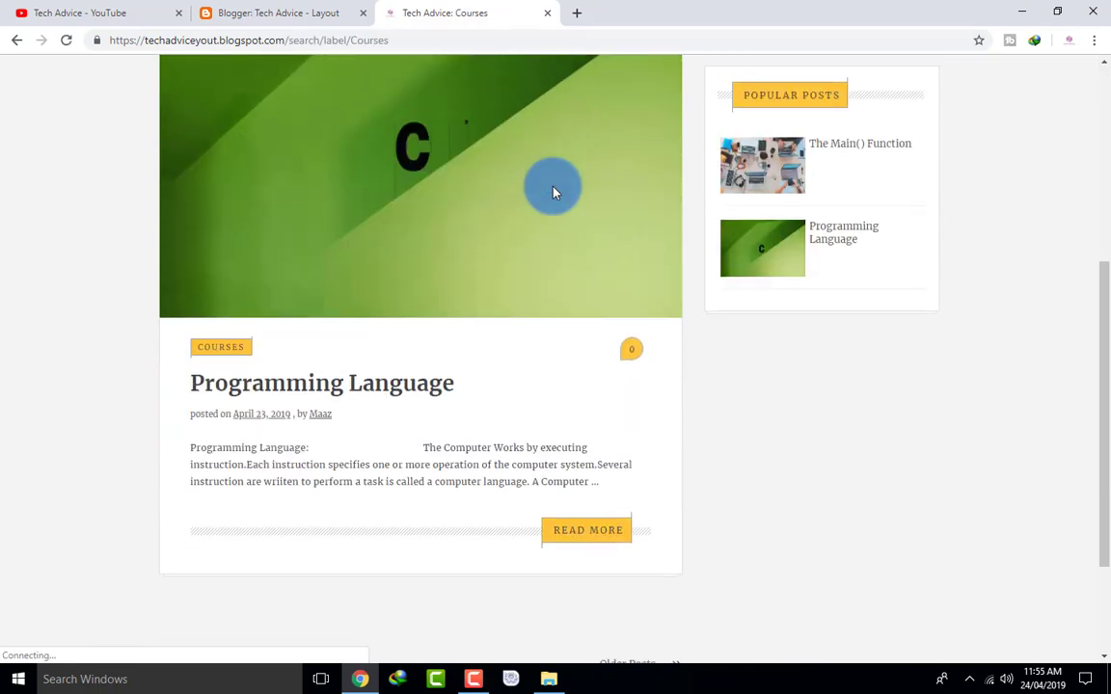
scroll(516, 294, up, 4)
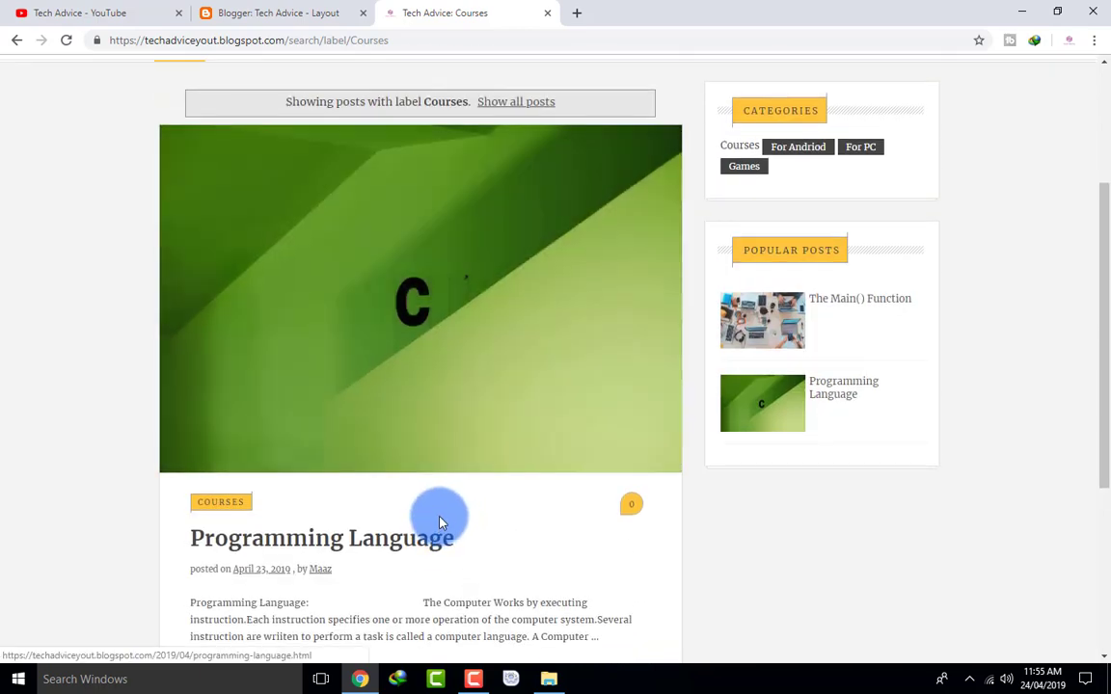
scroll(421, 422, up, 3)
click(793, 382)
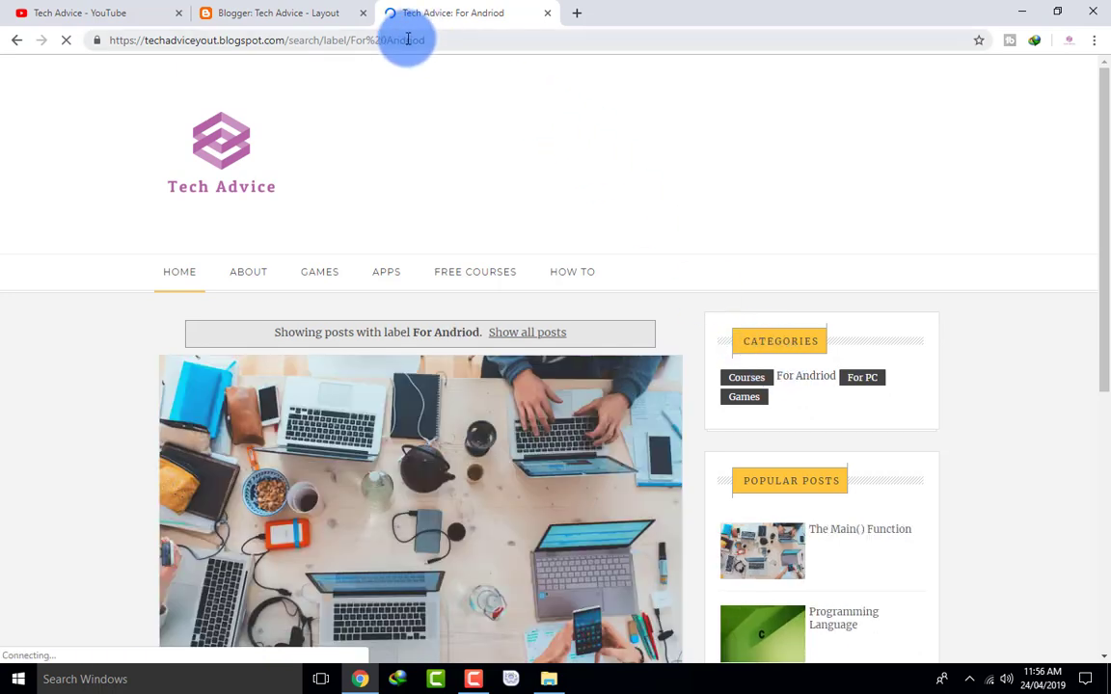
mouse_move(319, 274)
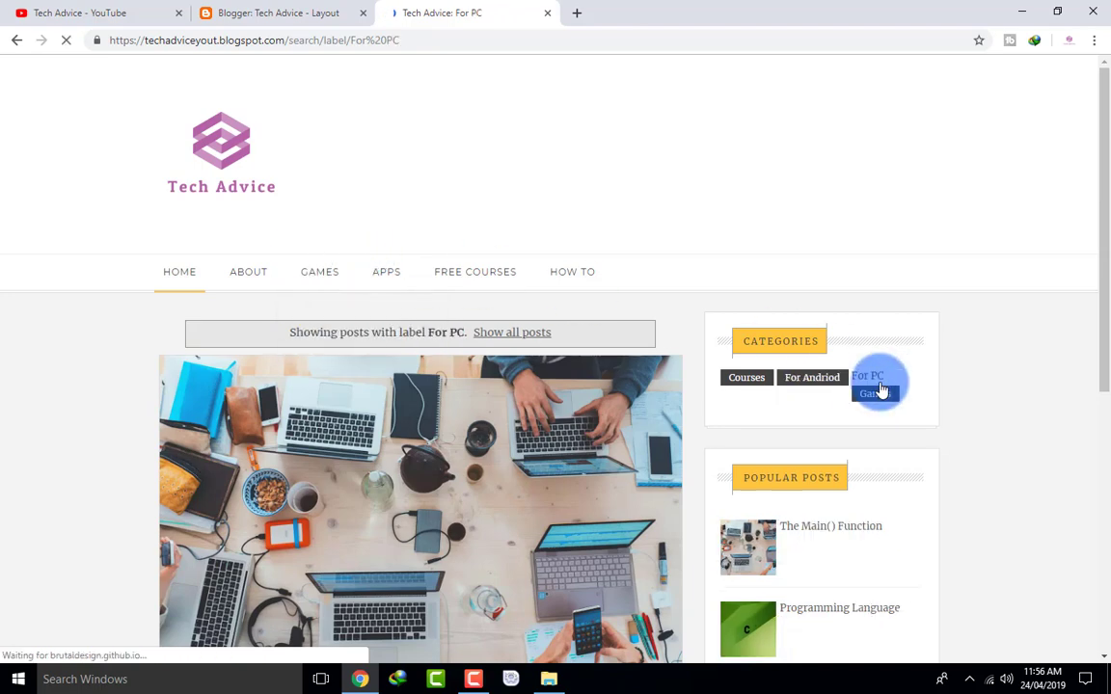
scroll(495, 304, down, 4)
scroll(675, 307, up, 4)
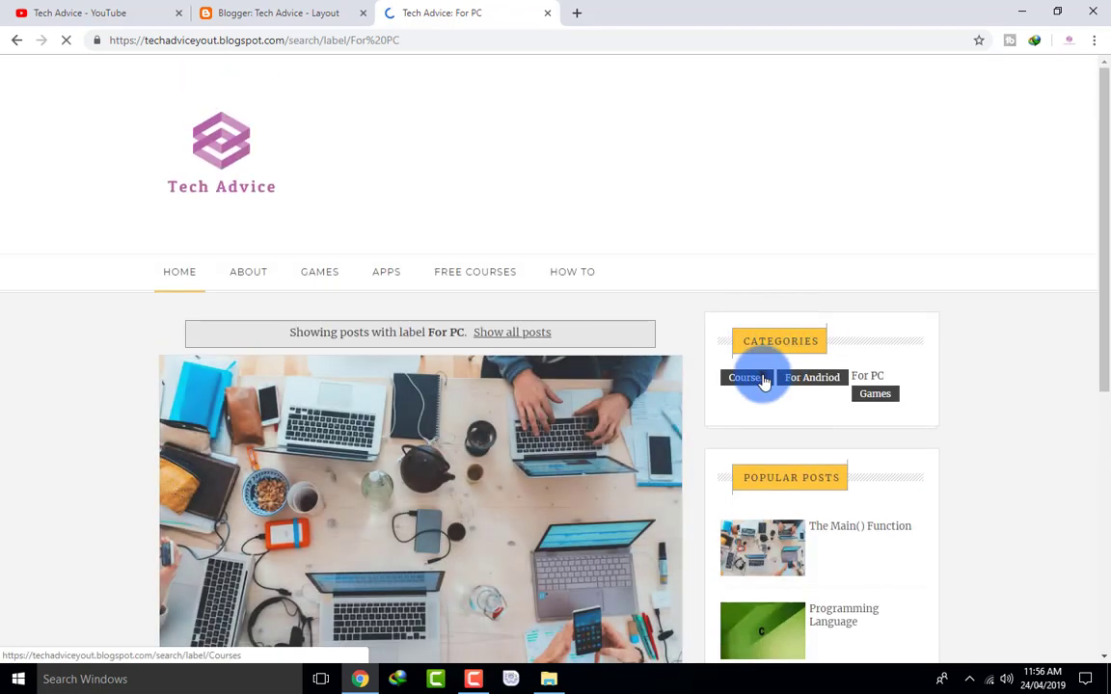
- Open the Courses category page and copy its web address
click(763, 381)
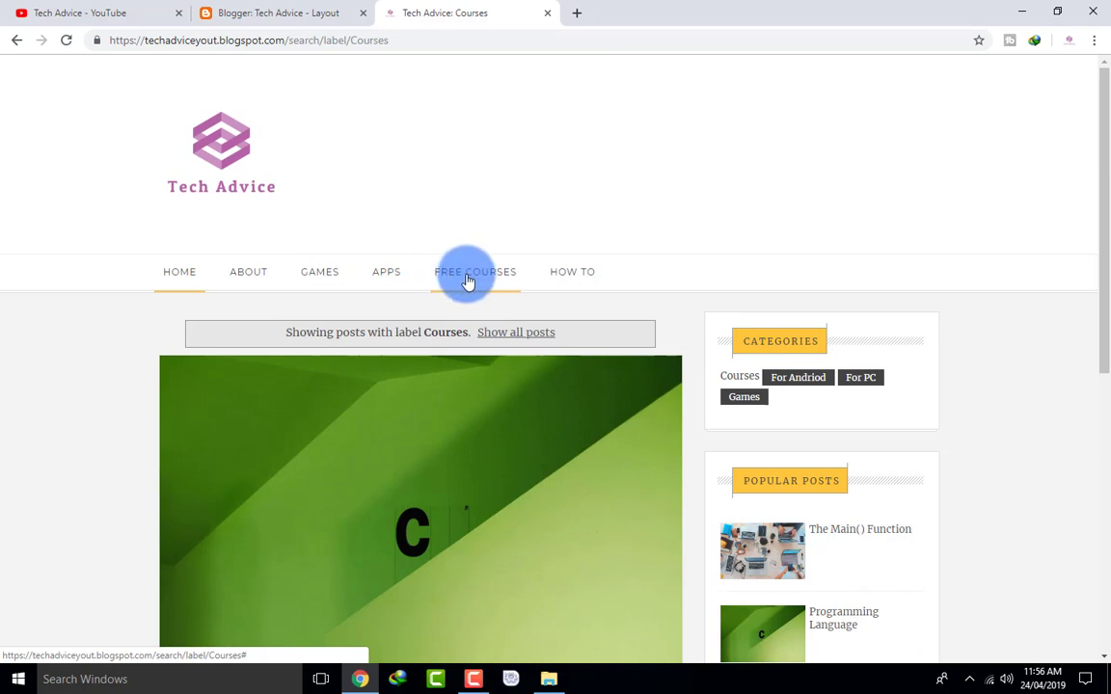
click(444, 44)
right_click(441, 44)
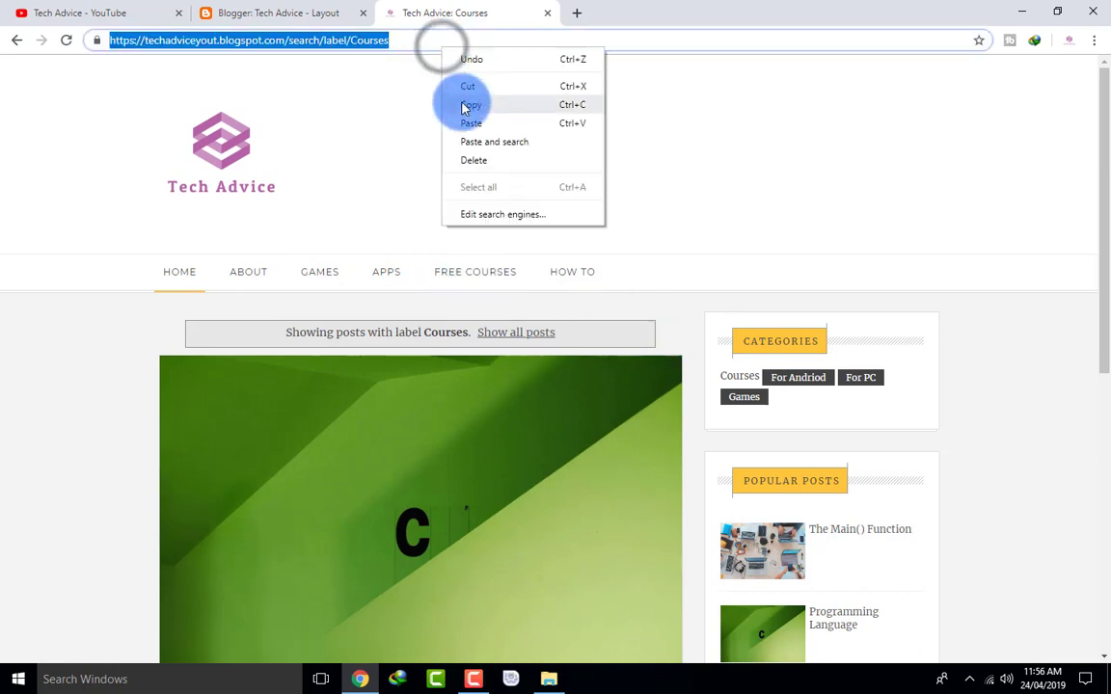
click(469, 104)
- Open the blog theme's HTML for editing in Blogger
click(280, 14)
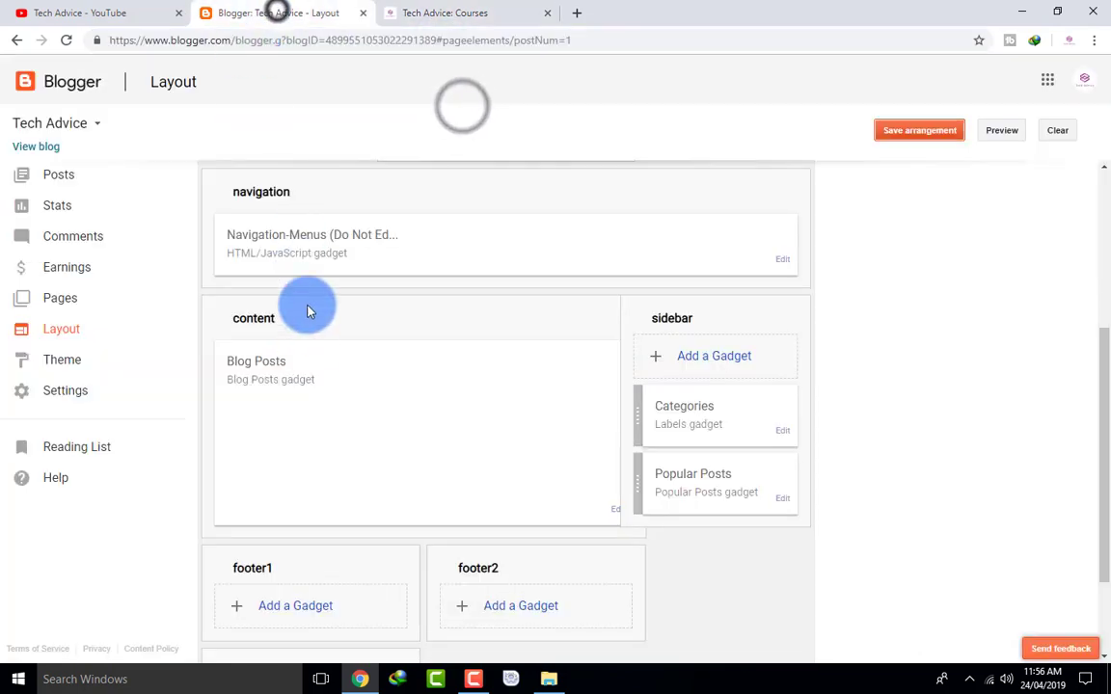
click(87, 364)
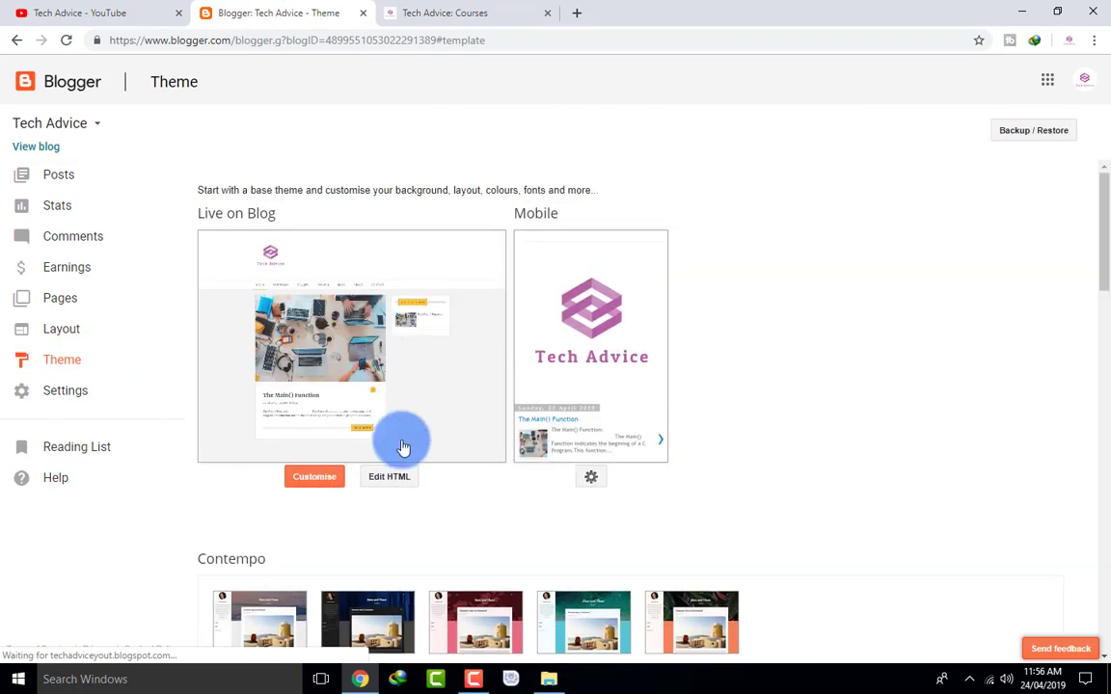
click(389, 477)
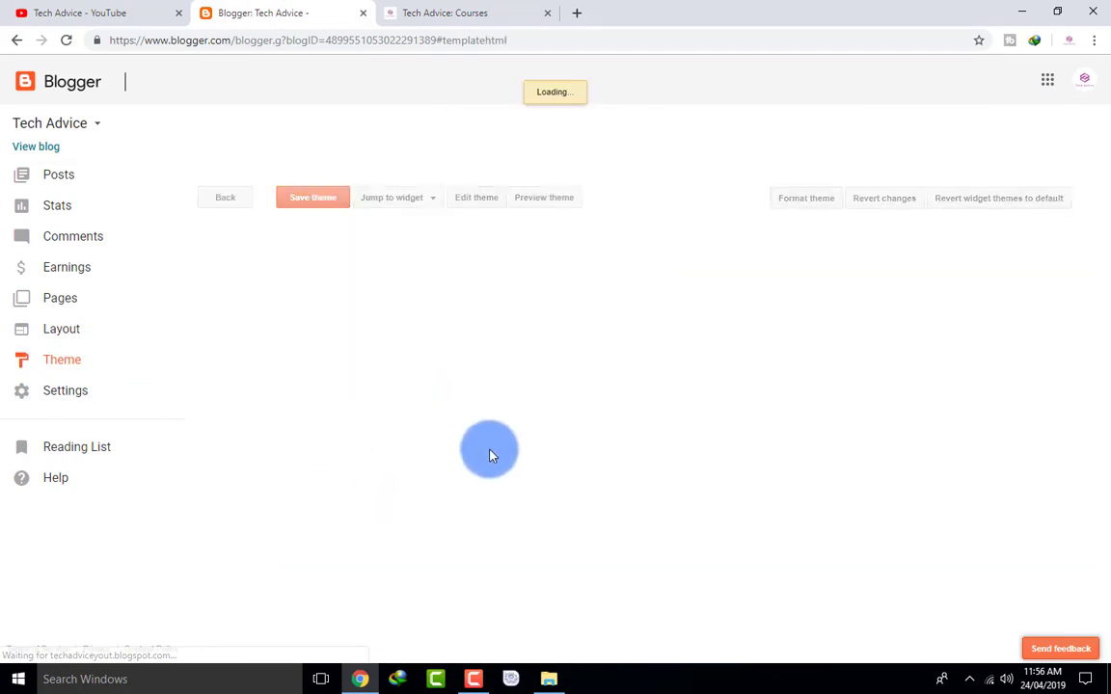
- Search the theme code for "Games" and locate the main_navigation_menu block
key(ctrl+f)
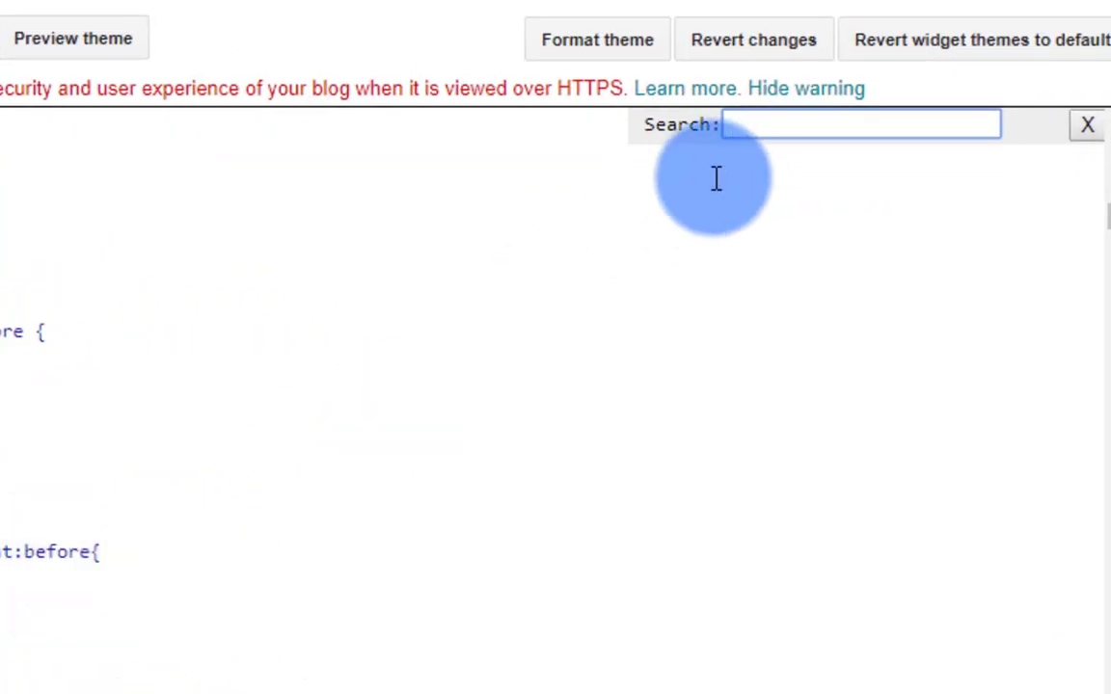
click(804, 120)
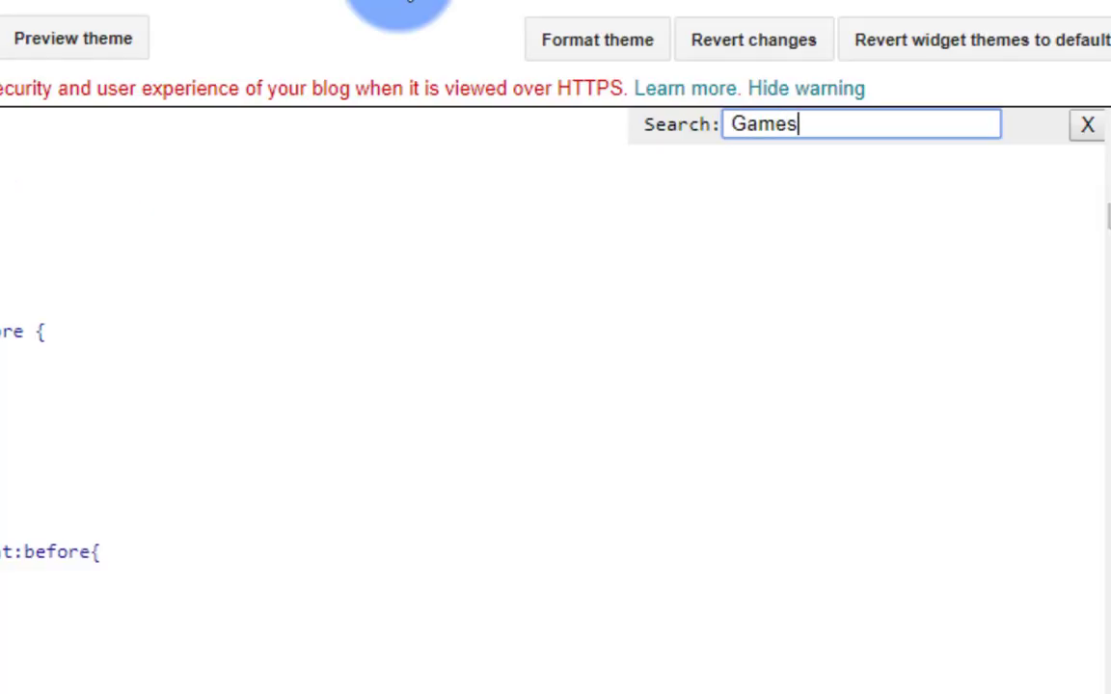
key(Return)
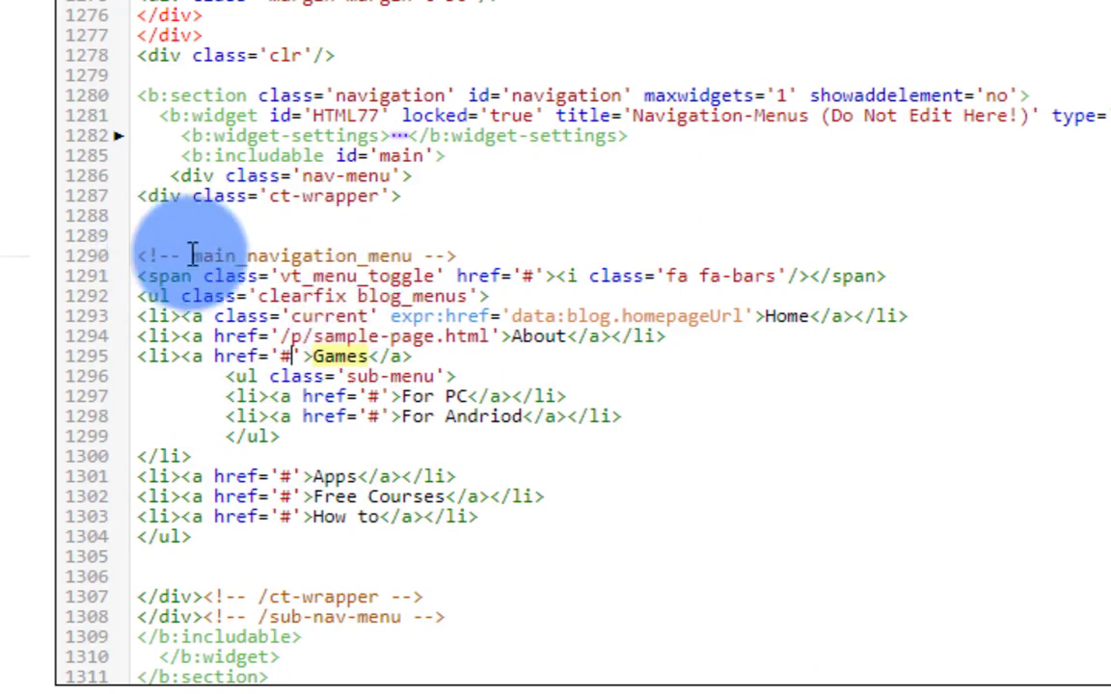
drag(193, 256, 408, 255)
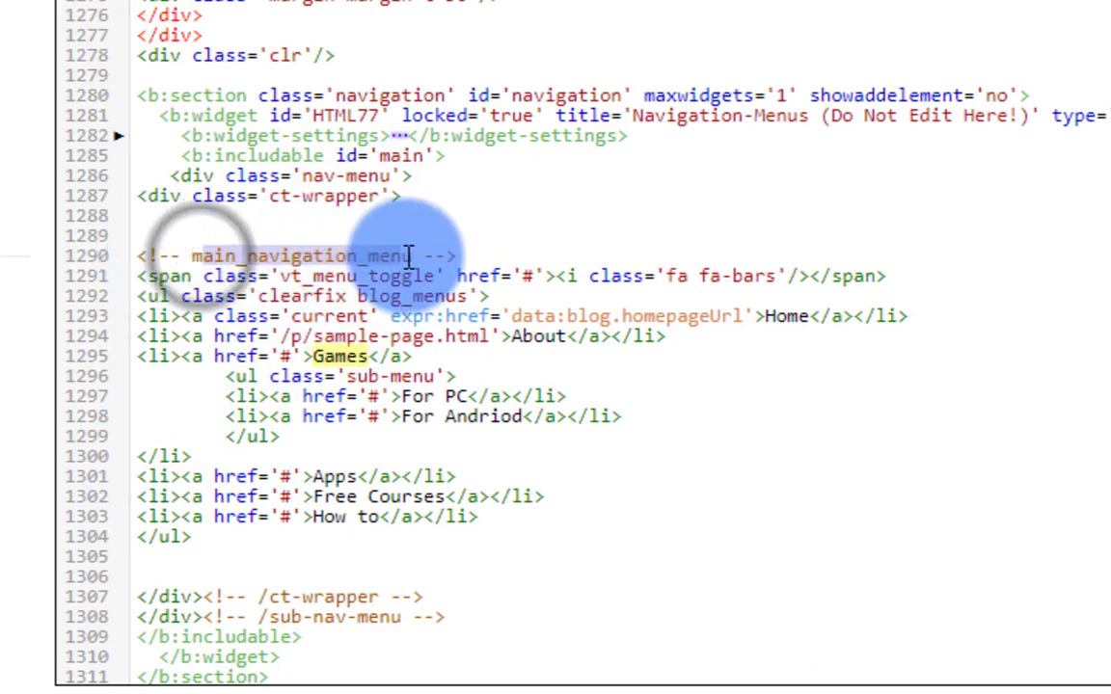
click(565, 235)
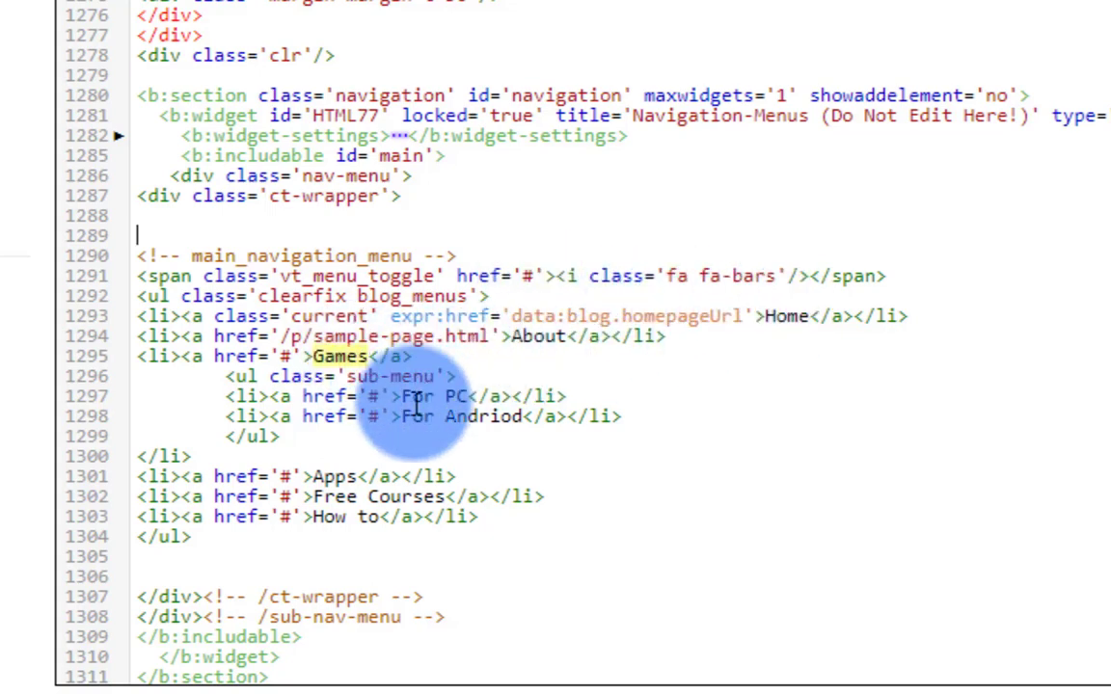
scroll(414, 422, down, 3)
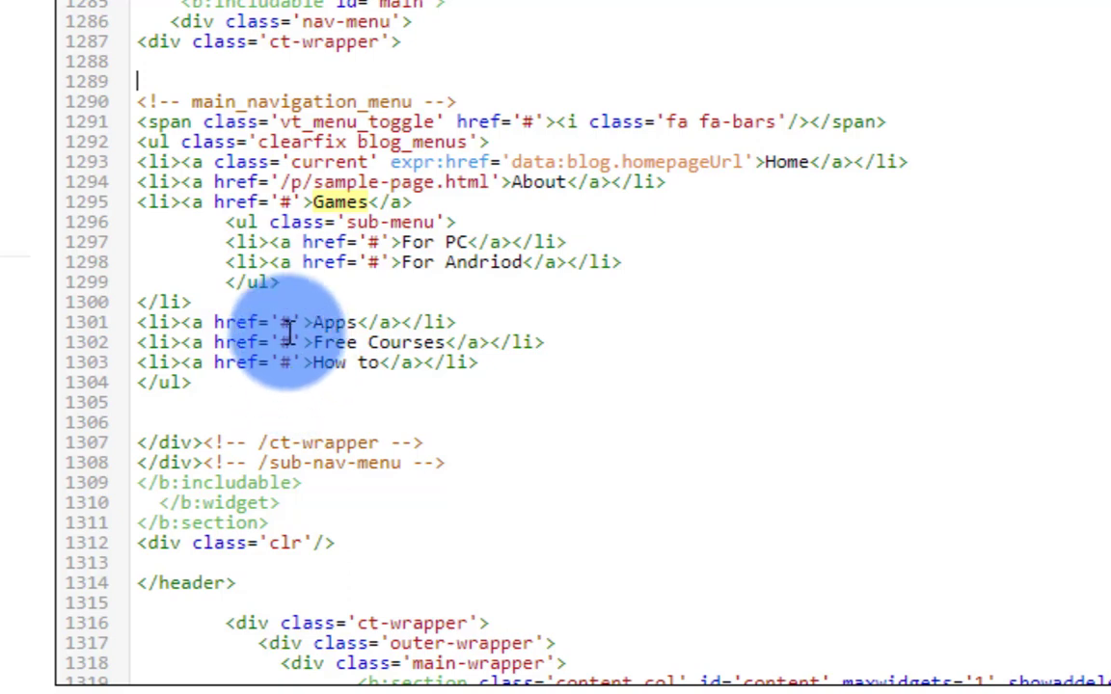
click(293, 343)
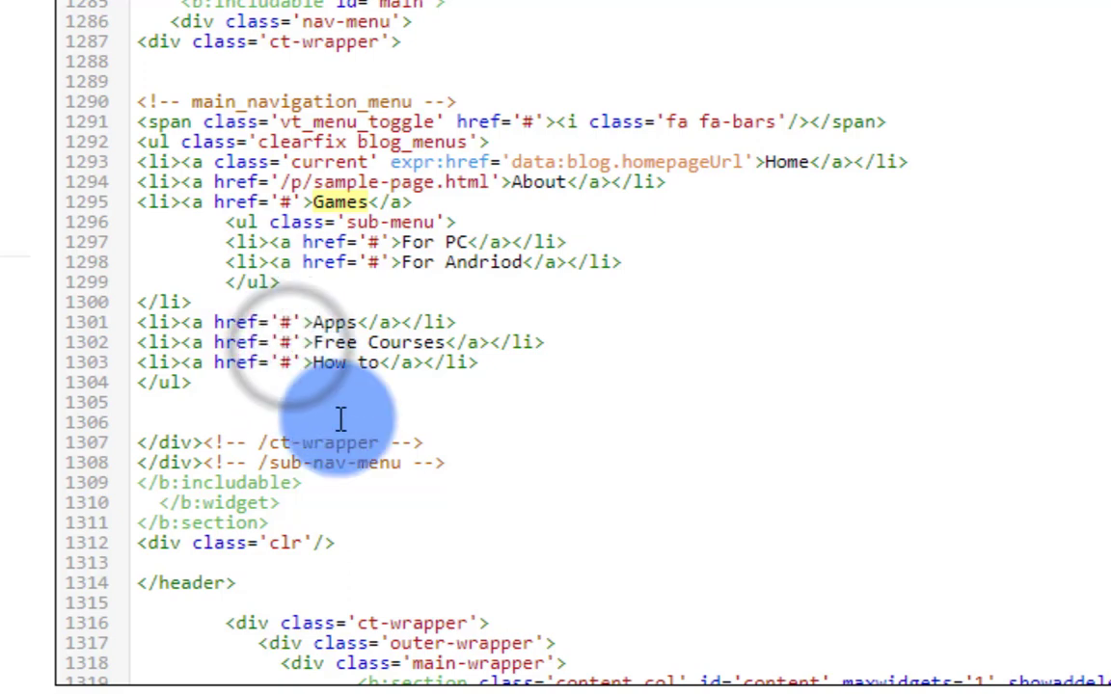
key(BackSpace)
scroll(339, 422, up, 1)
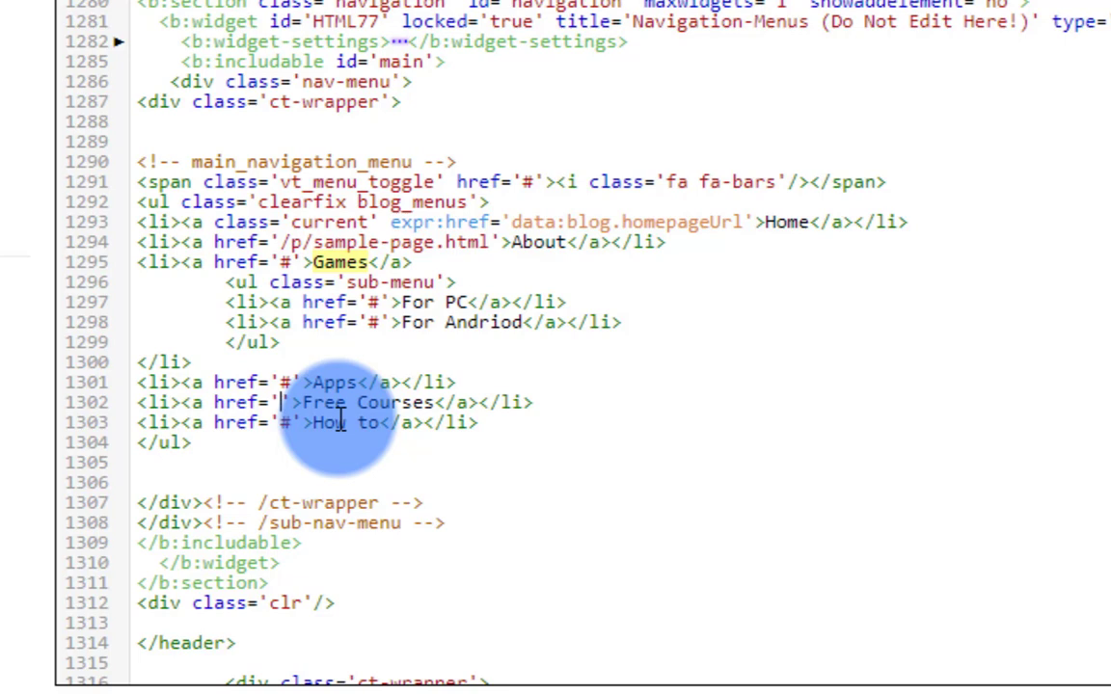
key(ctrl+v)
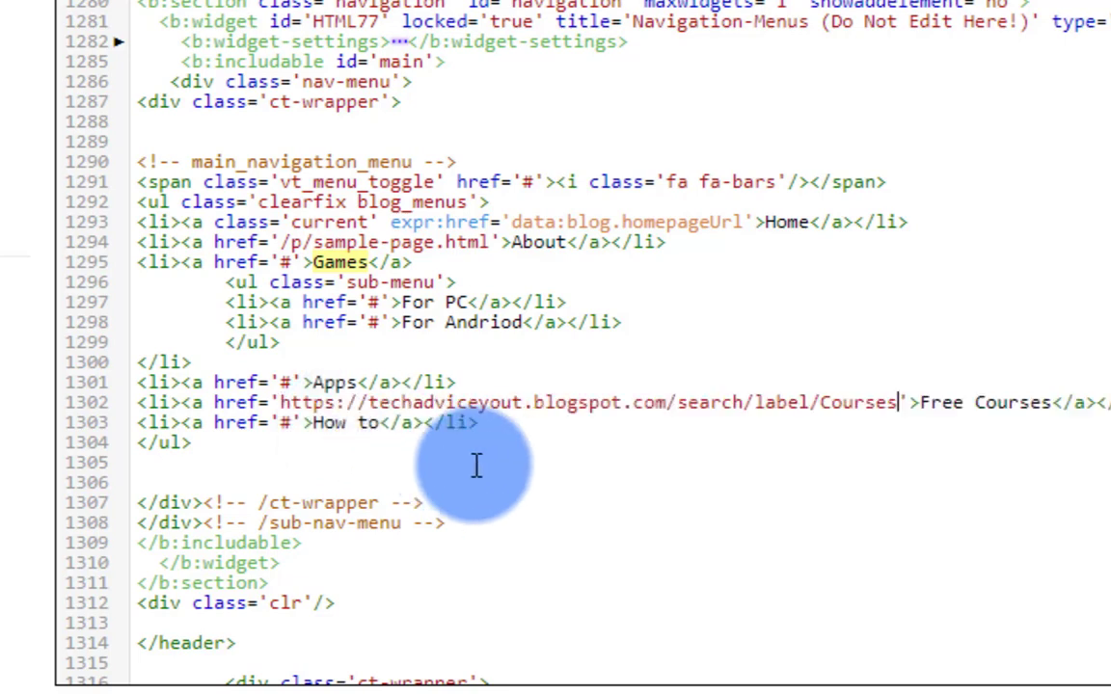
click(293, 382)
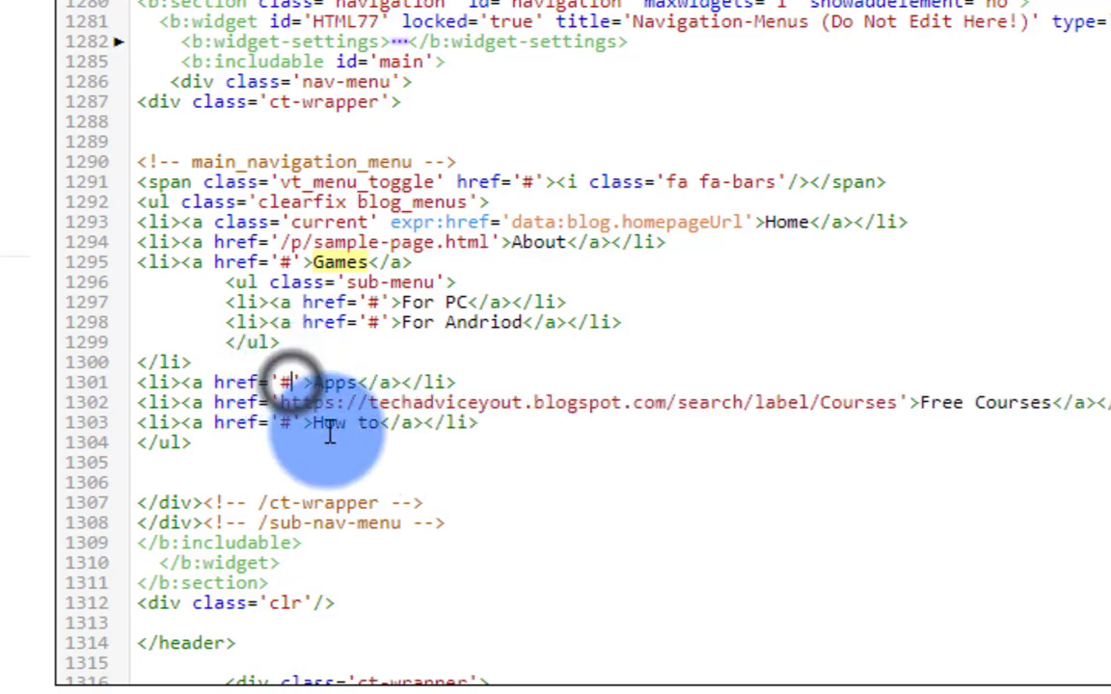
key(BackSpace)
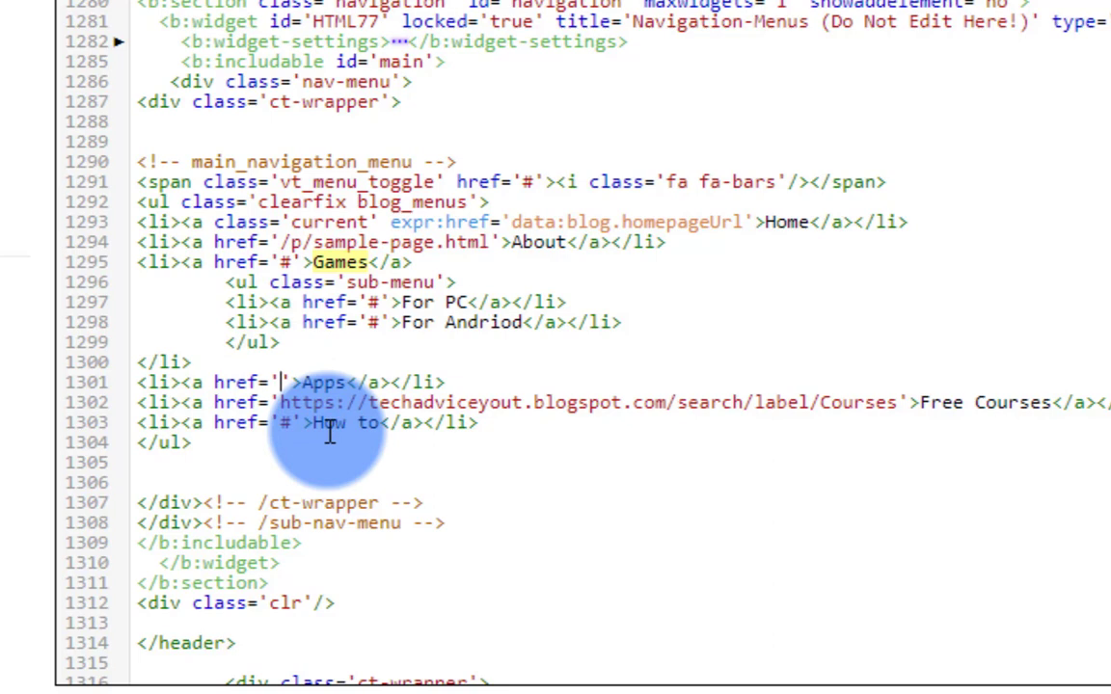
text(https://techadviceyout.blogspot.com/search/label/Courses)
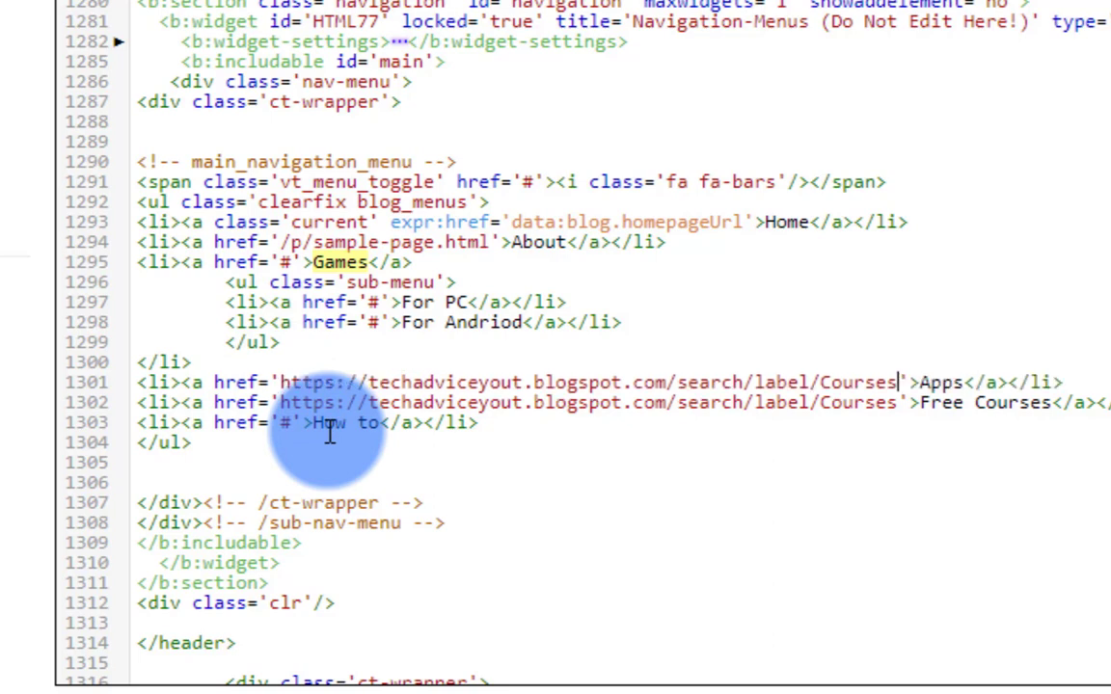
click(379, 322)
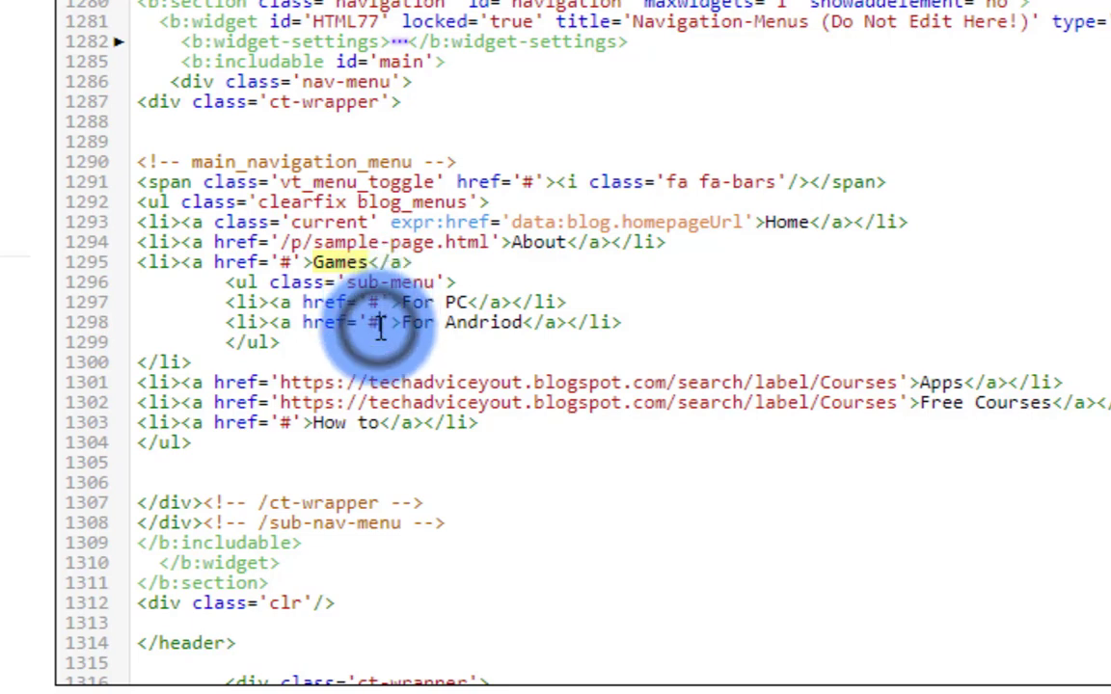
key(BackSpace)
text(https://techadviceyout.blogspot.com/search/label/Courses)
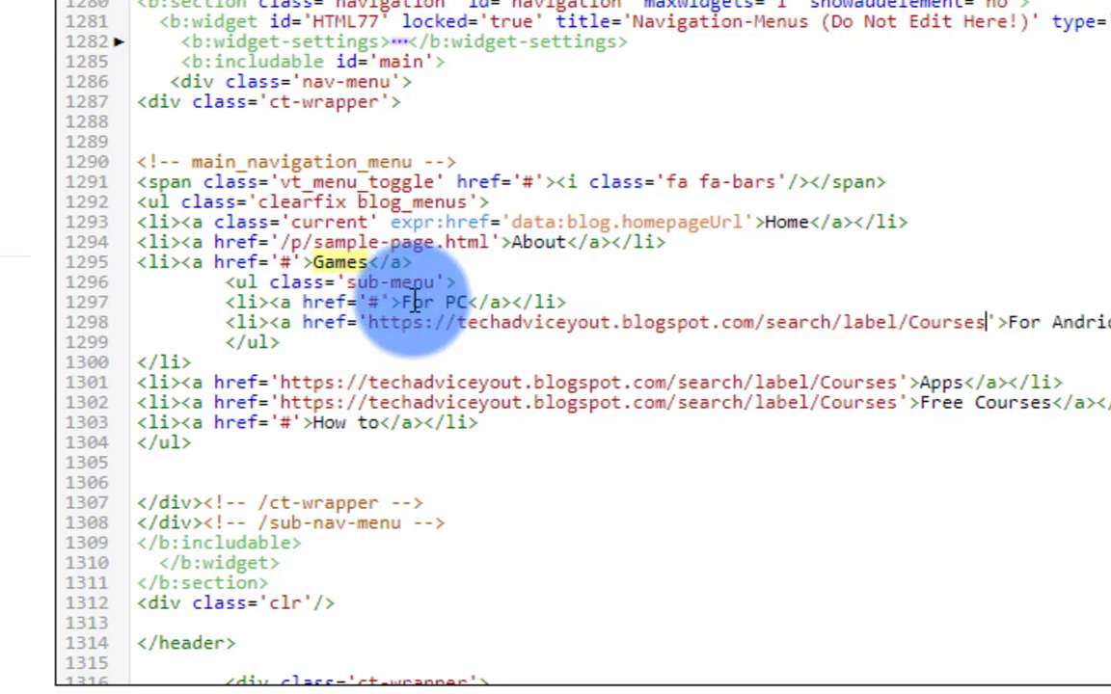
click(383, 303)
key(BackSpace)
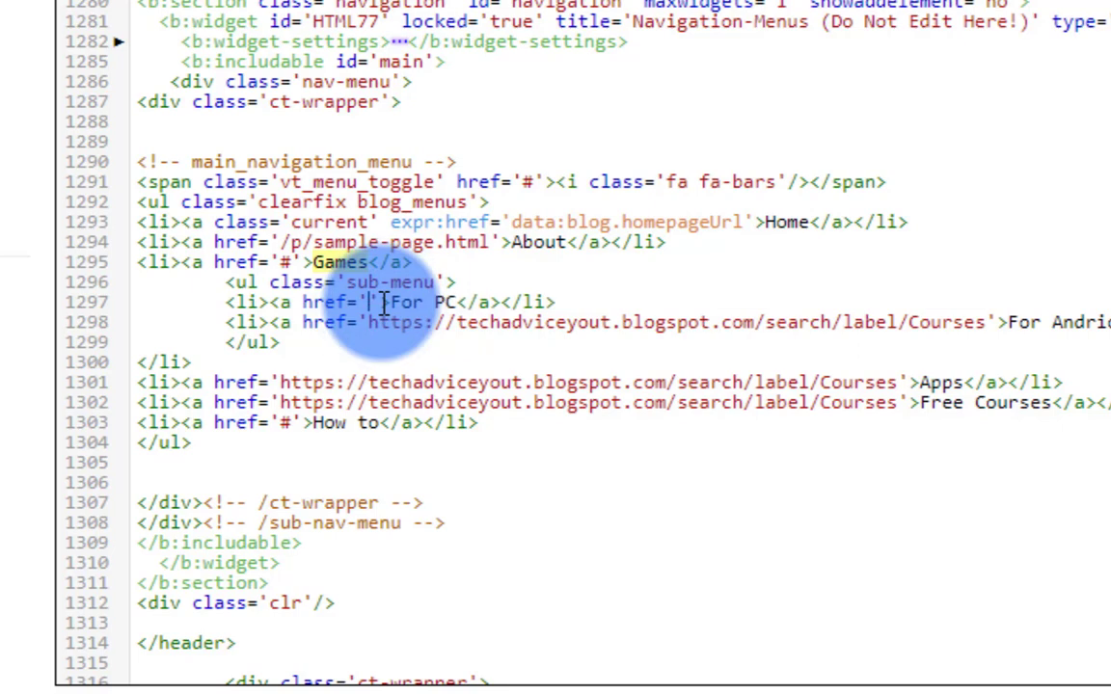
text(https://techadviceyout.blogspot.com/search/label/Courses)
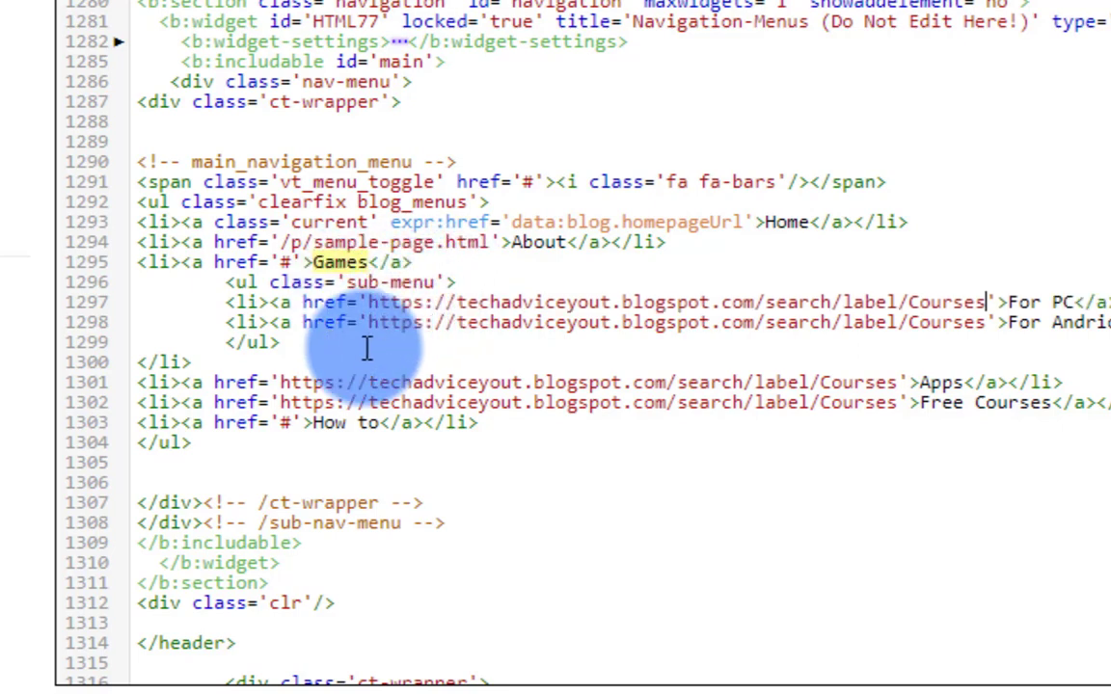
scroll(364, 350, down, 2)
scroll(364, 350, down, 1)
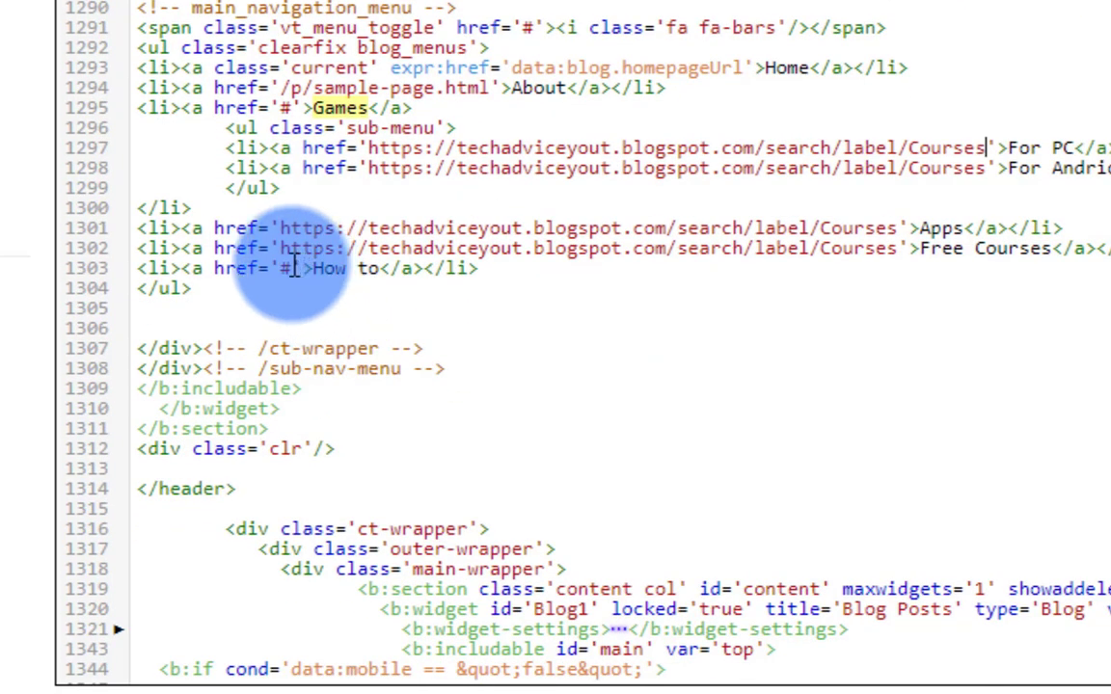
click(294, 268)
key(BackSpace)
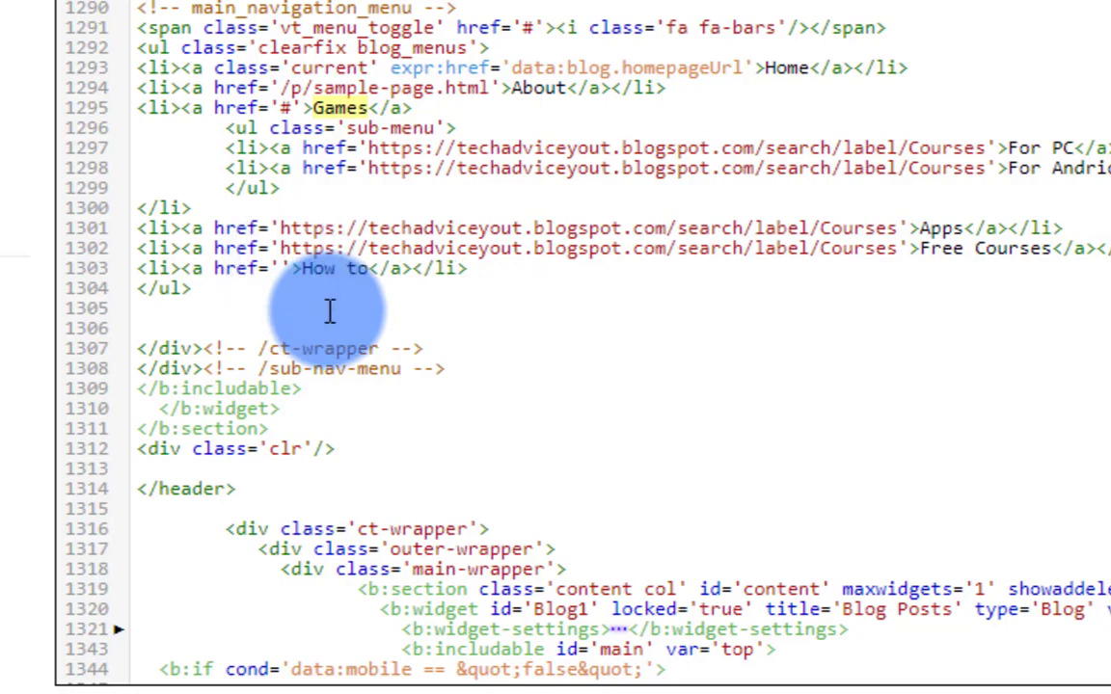
text(https://techadviceyout.blogspot.com/search/label/Courses)
scroll(421, 325, down, 10)
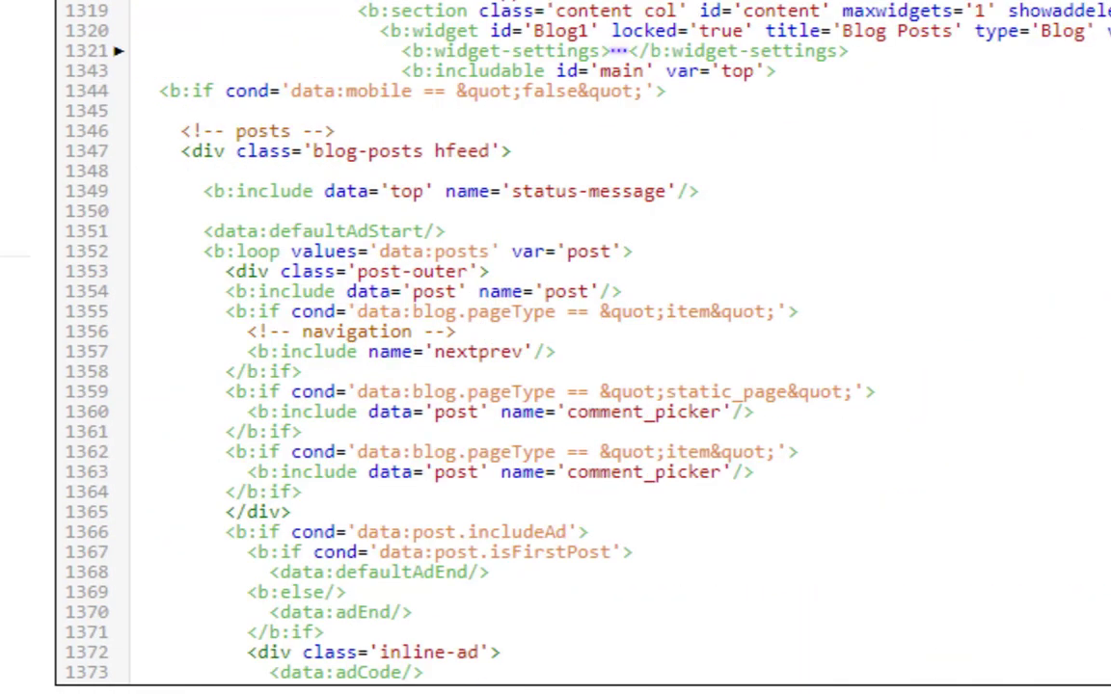
click(311, 196)
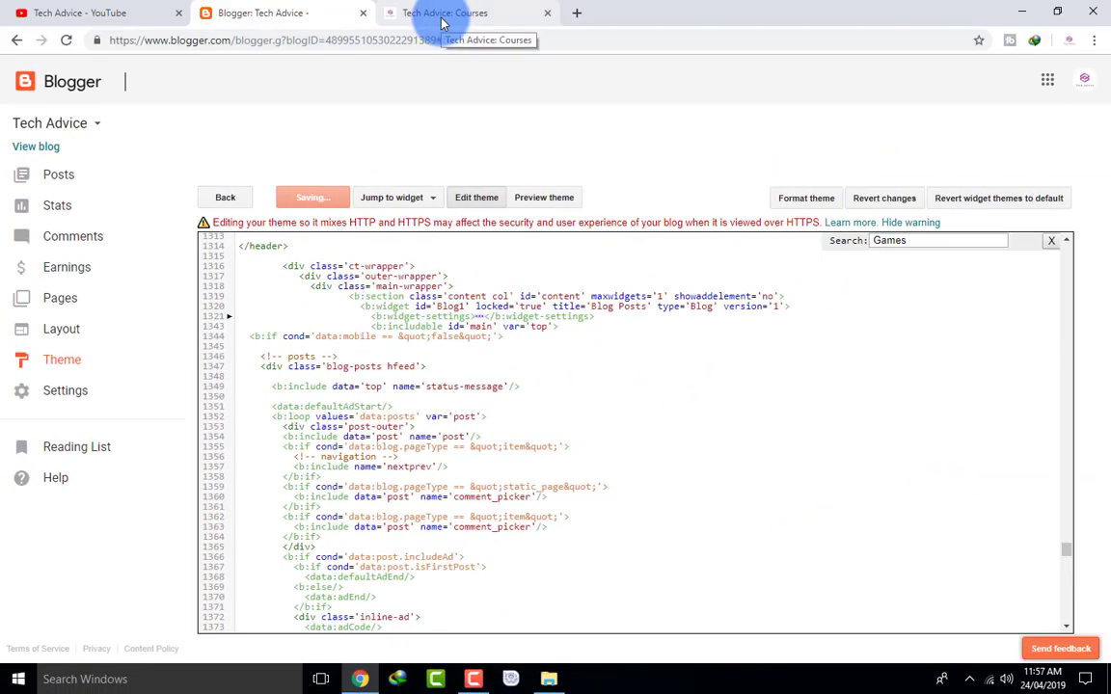
- Reload the published blog and test the For PC link under the Games menu
click(443, 21)
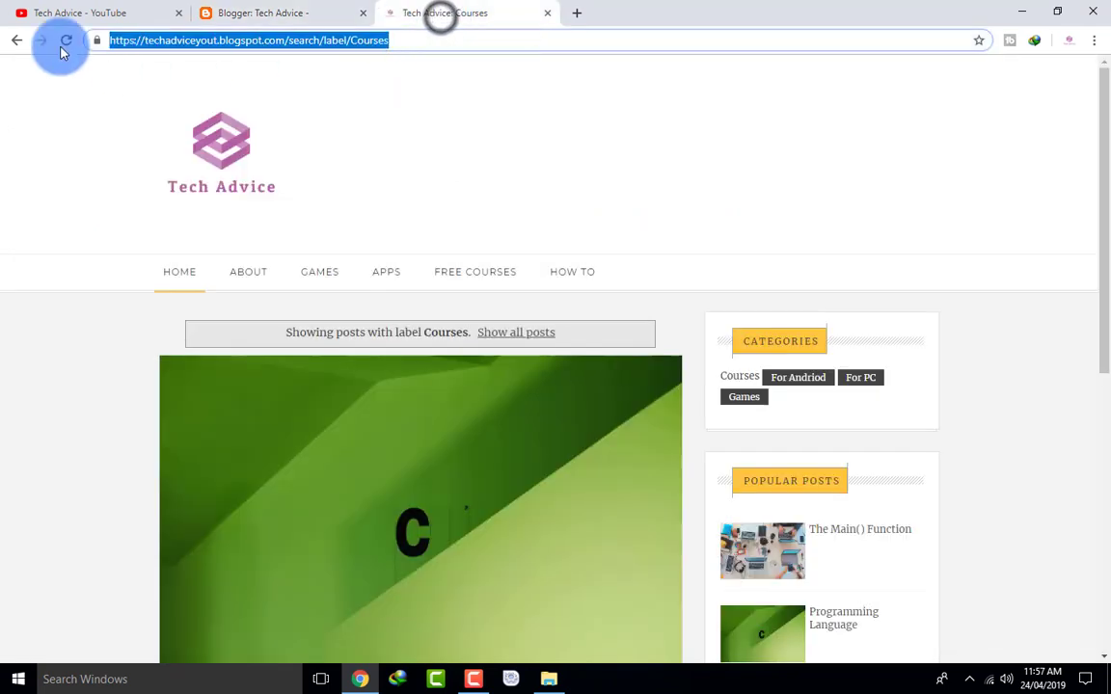
click(65, 39)
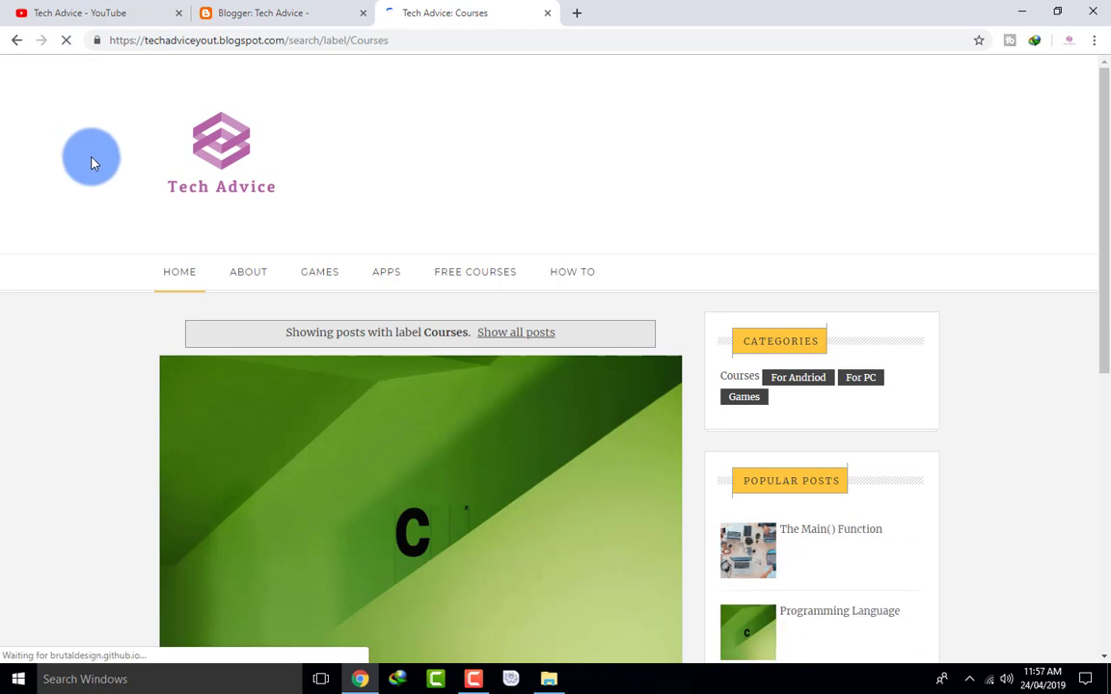
mouse_move(322, 288)
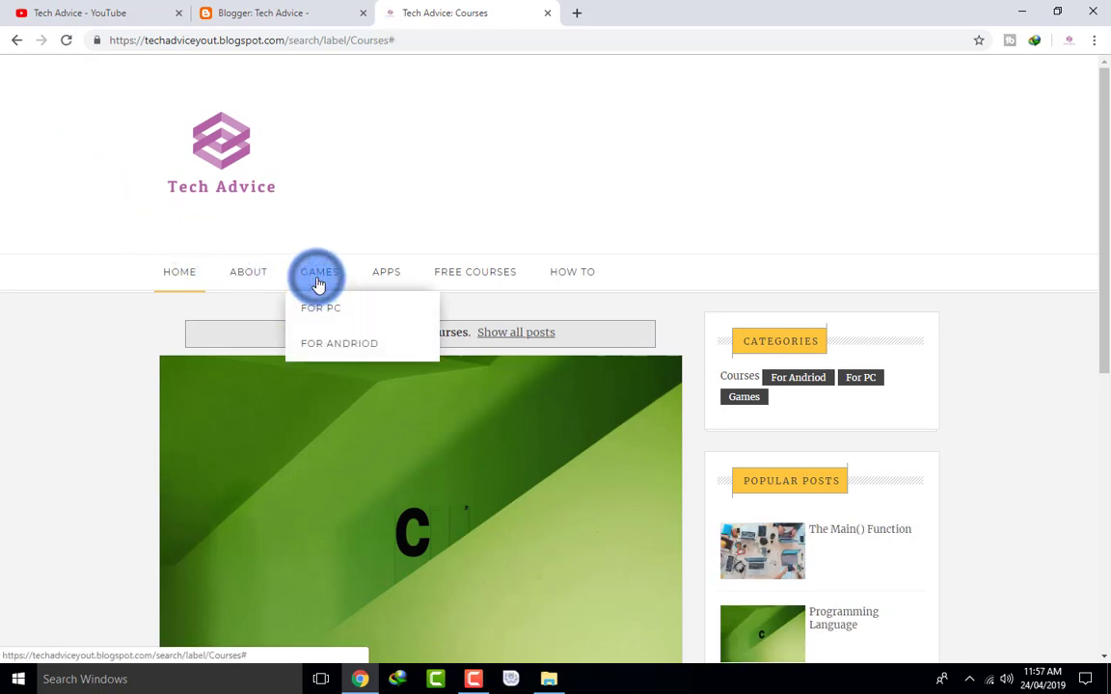
click(324, 311)
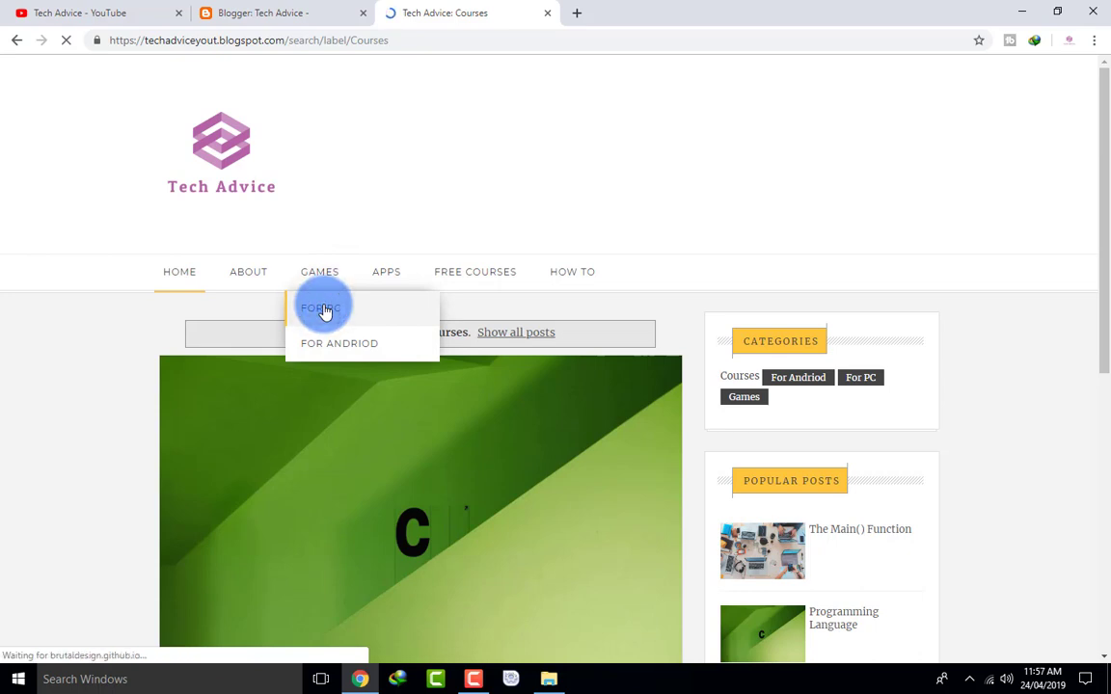
scroll(292, 327, down, 3)
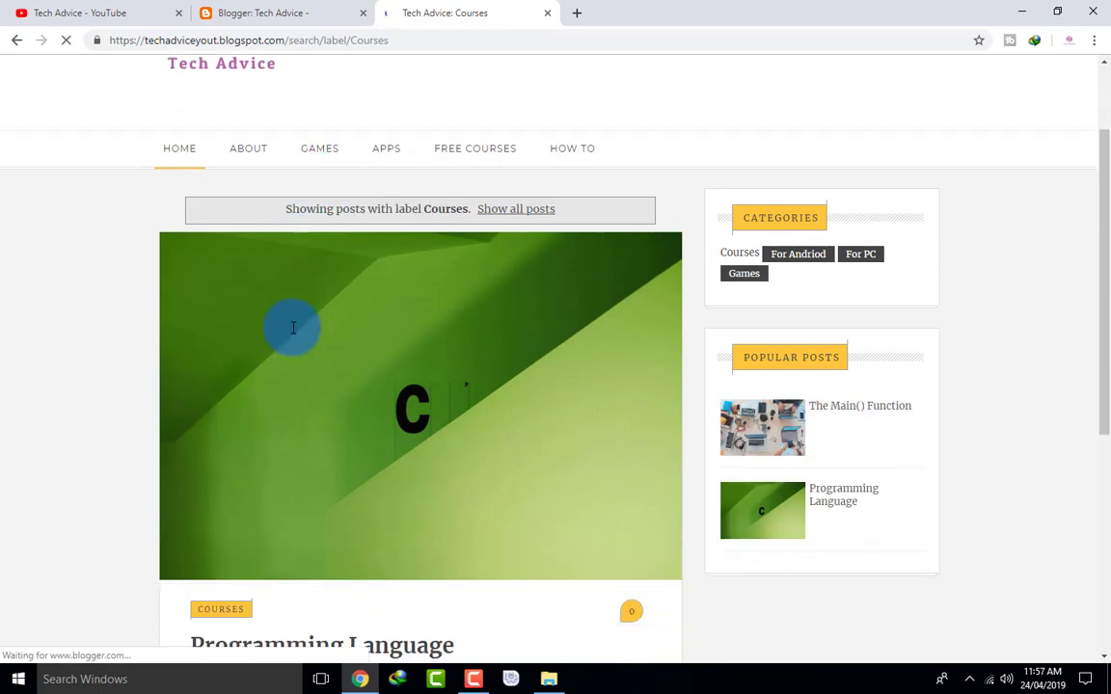
scroll(314, 505, up, 3)
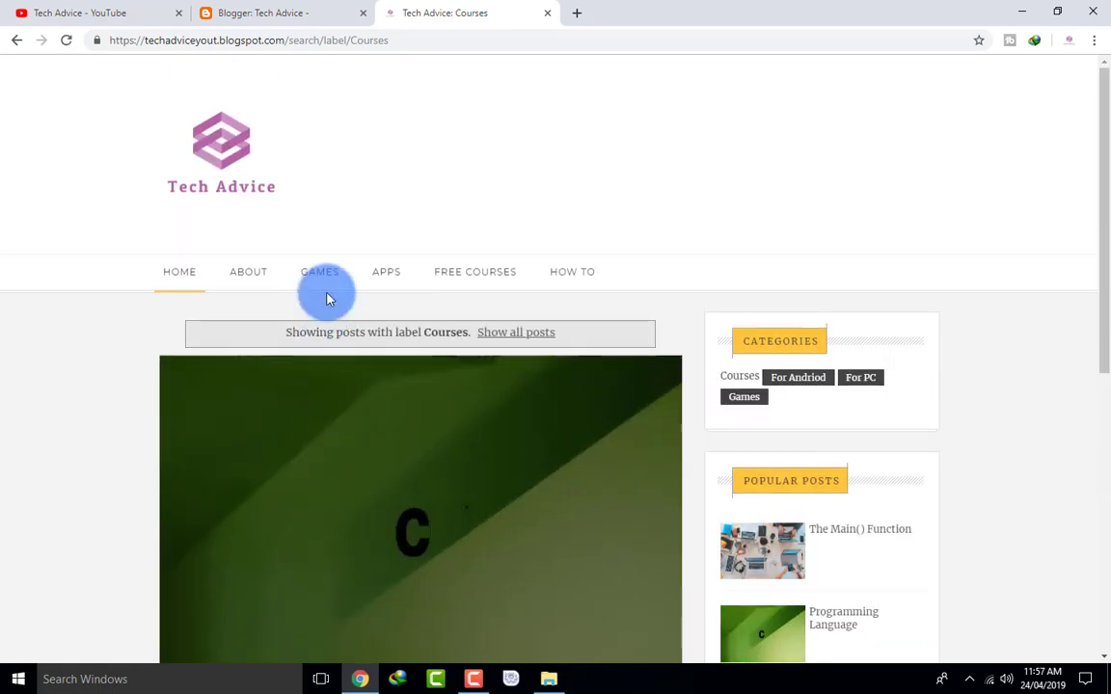
mouse_move(317, 273)
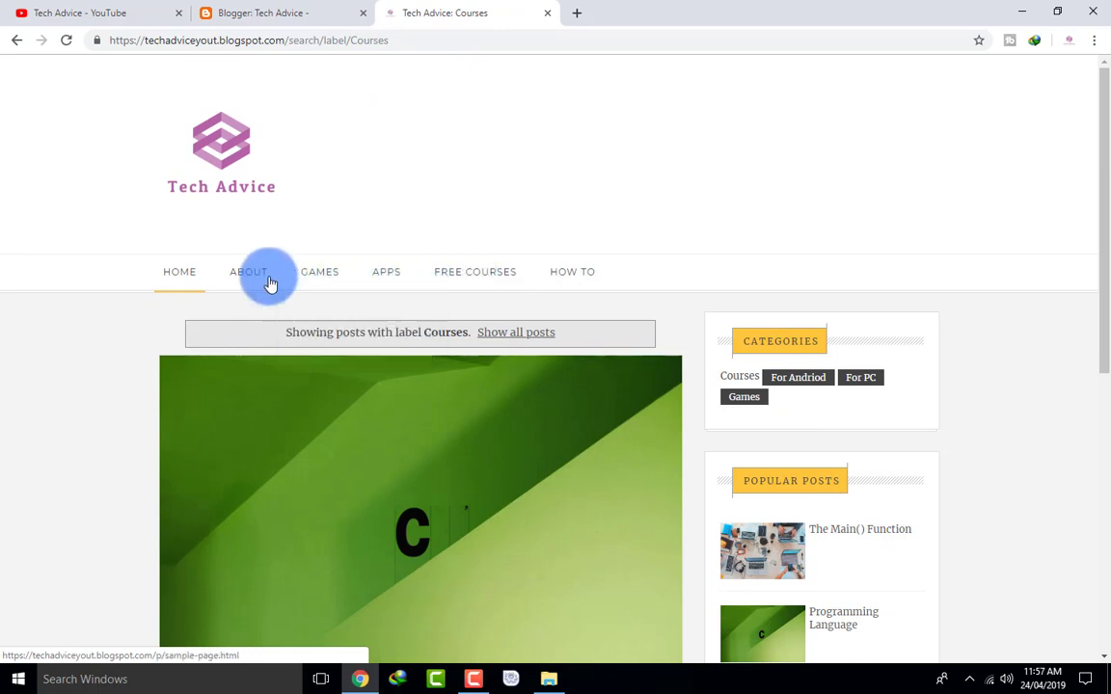
click(257, 15)
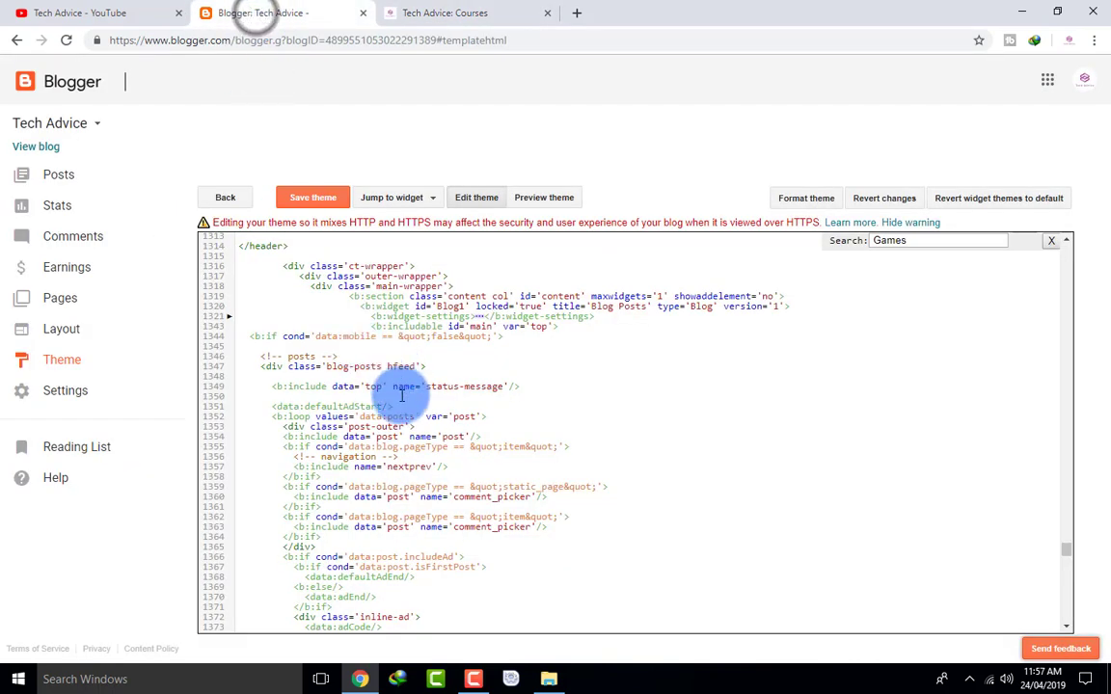
scroll(398, 451, down, 1)
scroll(398, 451, up, 1)
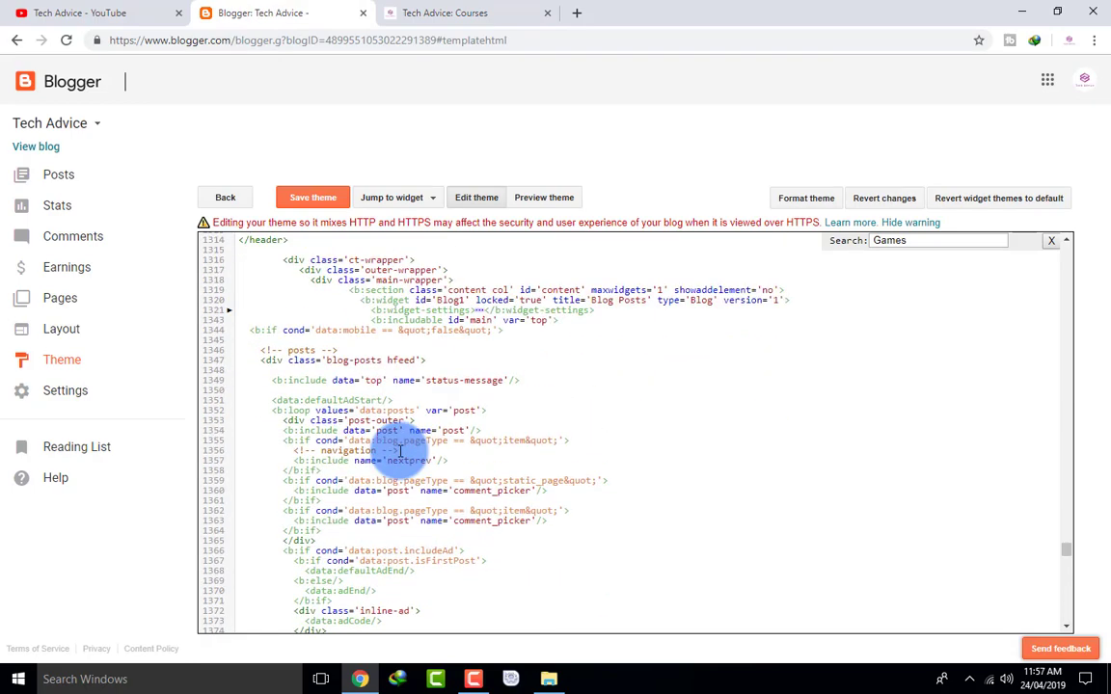
key(Return)
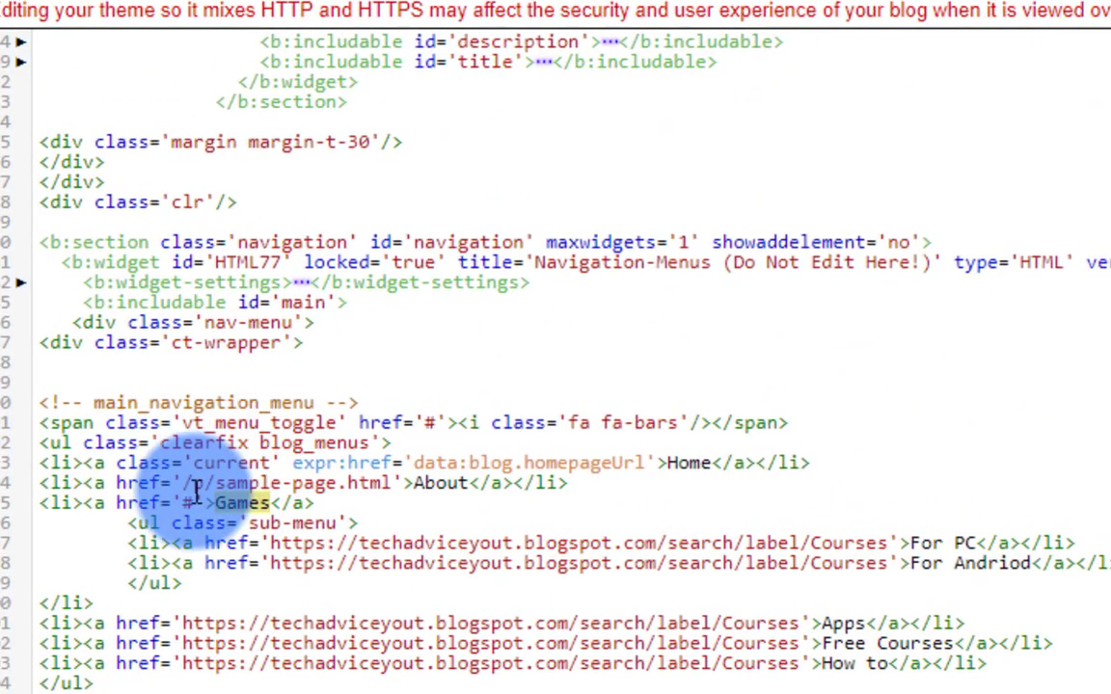
click(192, 499)
key(BackSpace)
scroll(231, 521, down, 1)
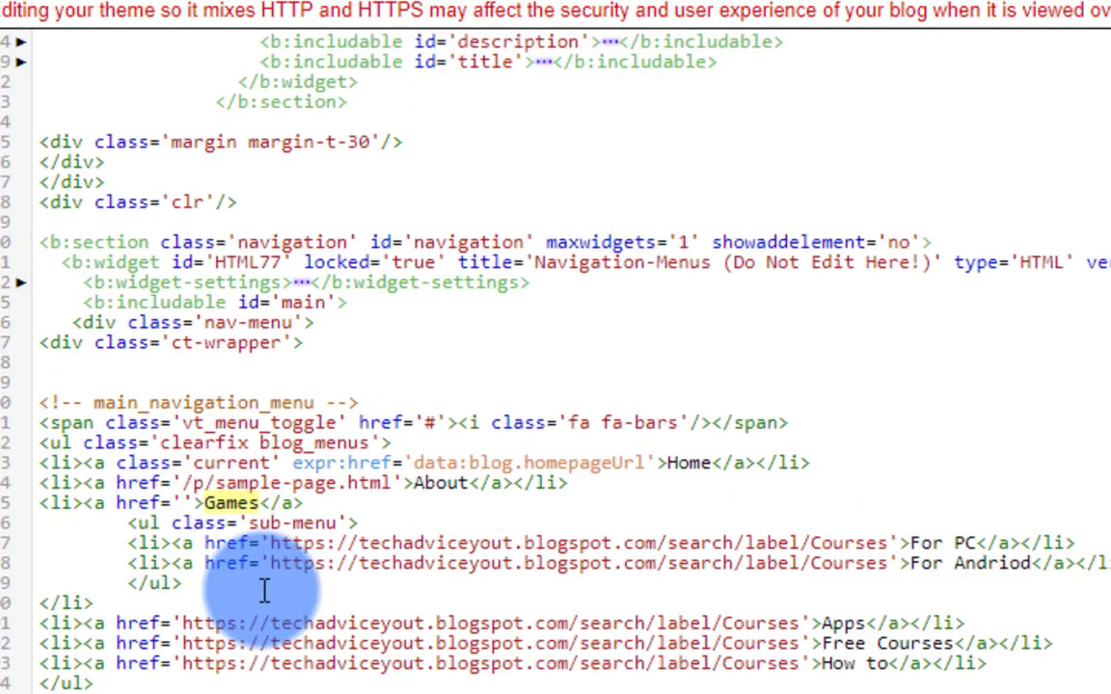
text(https://techadviceyout.blogspot.com/search/label/Courses)
click(204, 19)
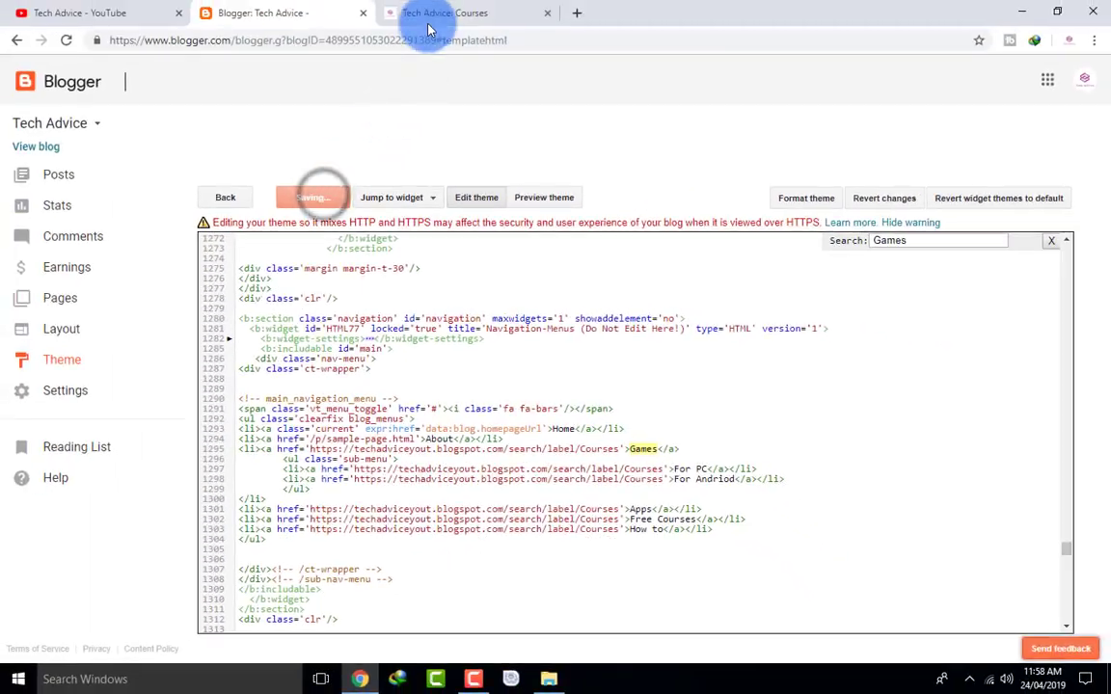
- Reload the published blog and check the Games menu, the Courses label page, the home page and the Categories gadget
click(431, 14)
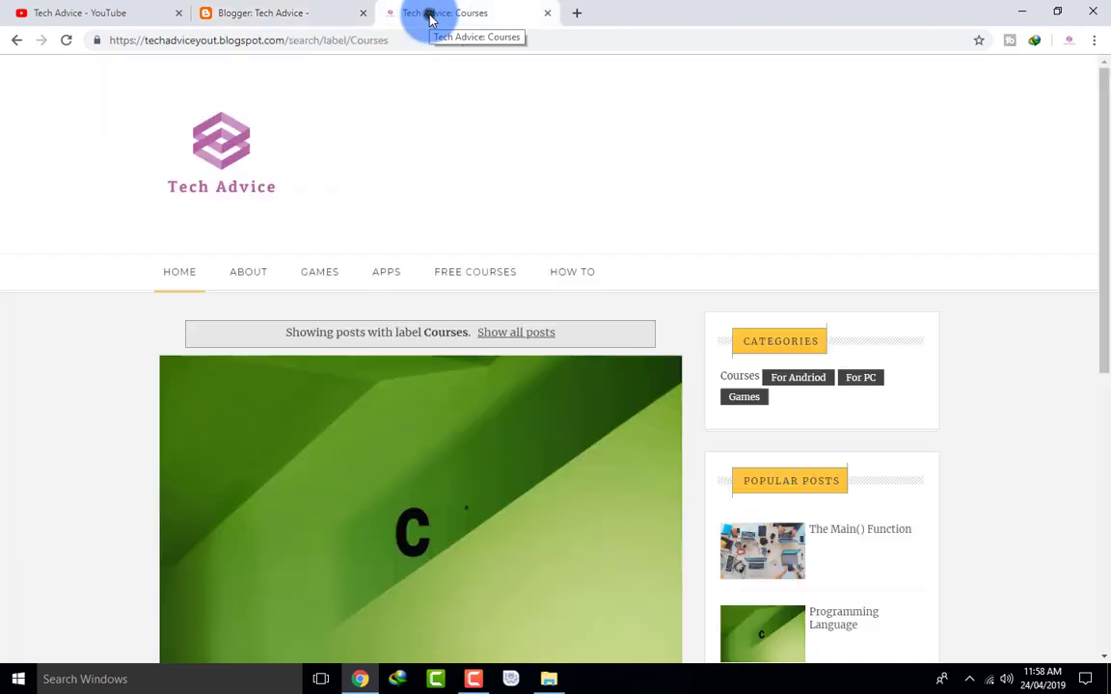
click(65, 39)
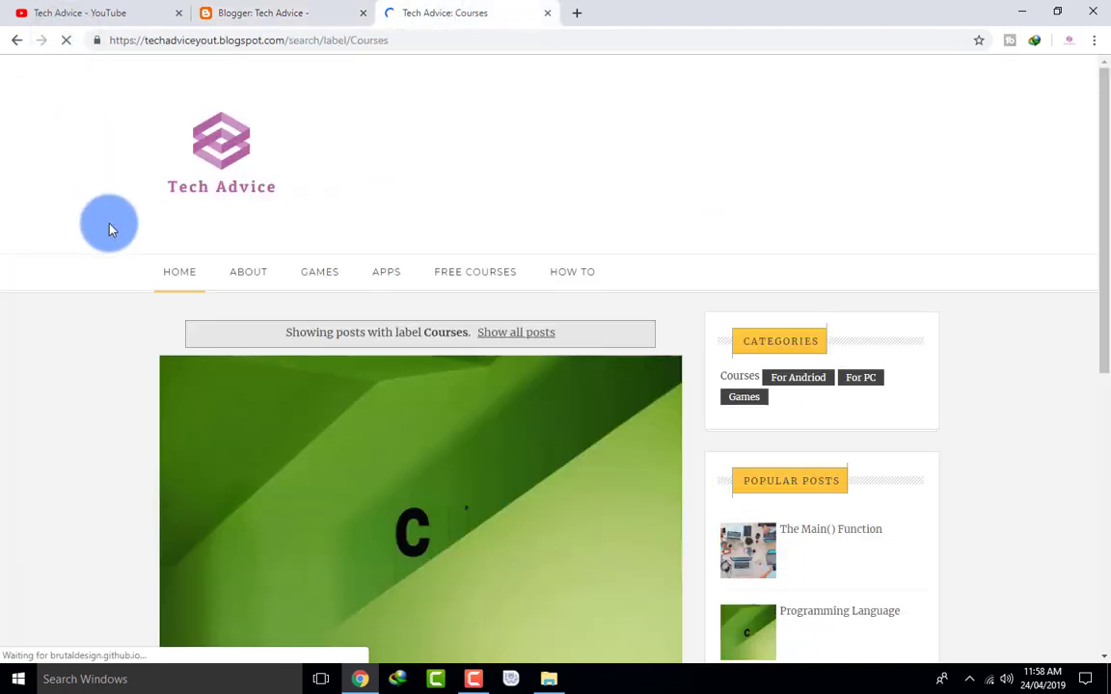
mouse_move(318, 280)
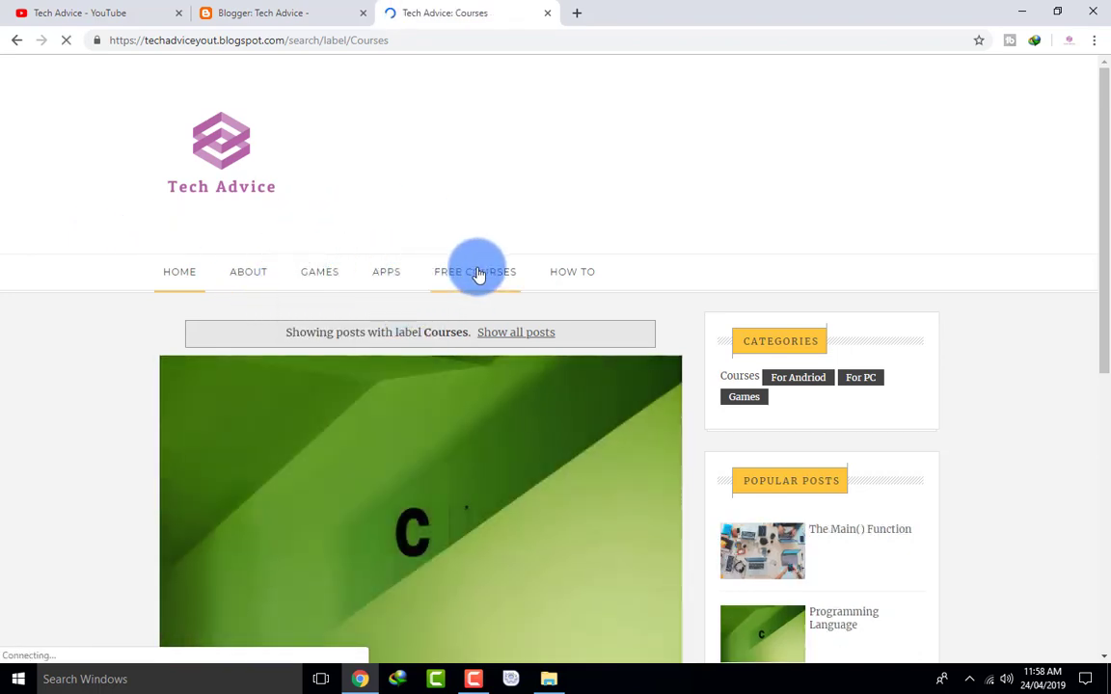
scroll(459, 516, down, 7)
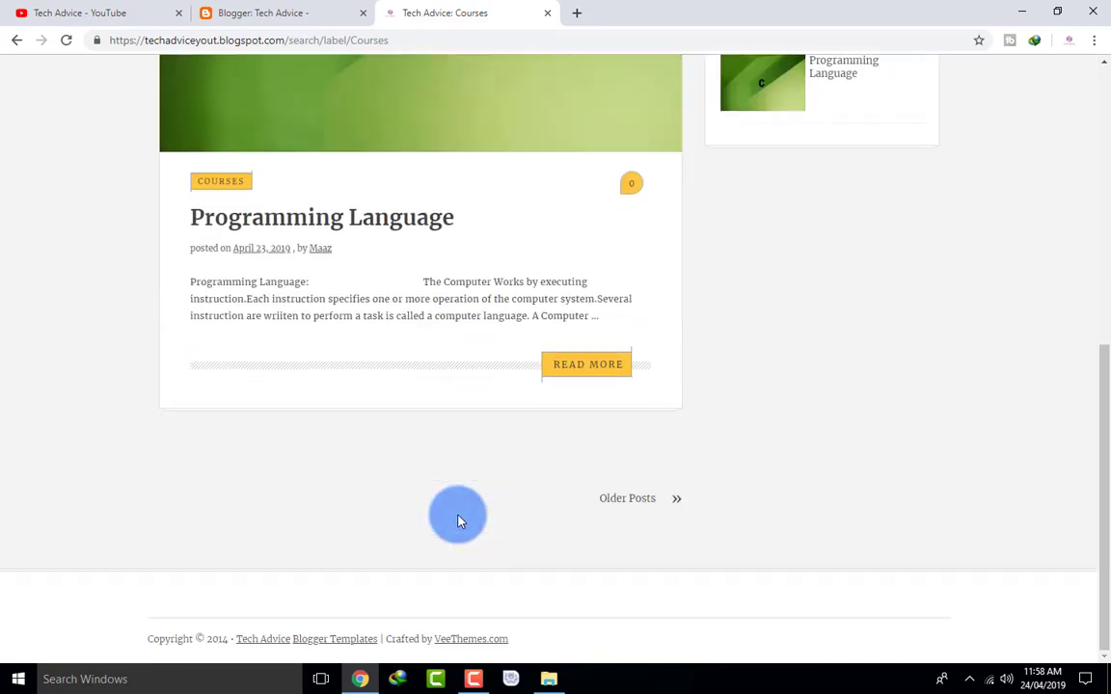
scroll(459, 516, up, 7)
click(174, 284)
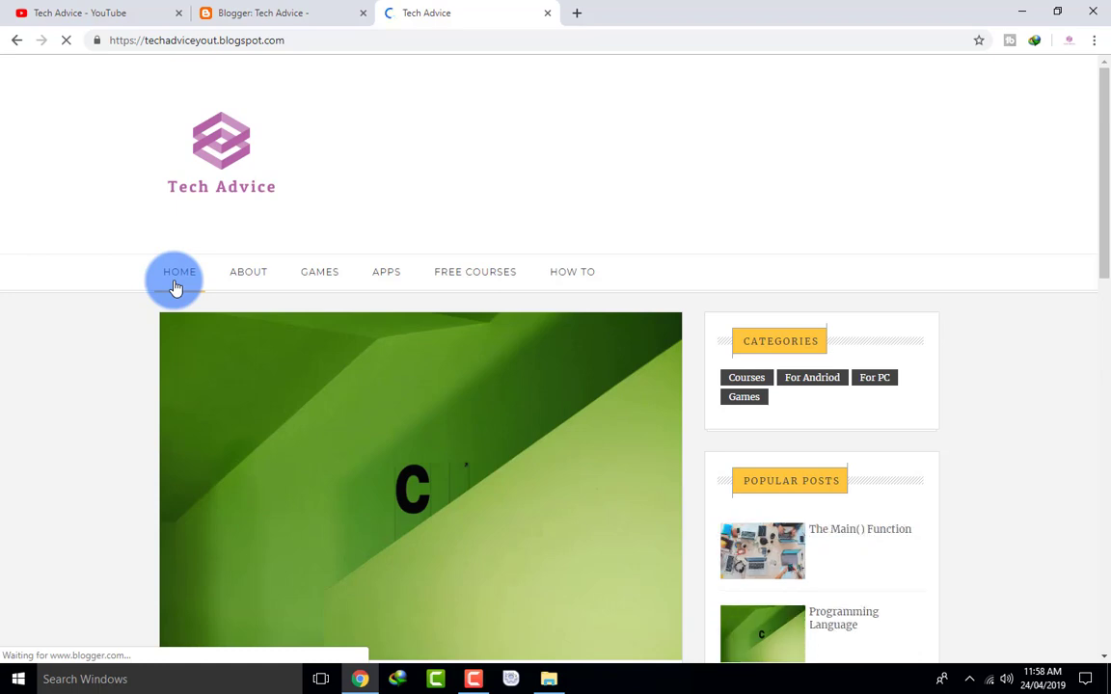
click(743, 400)
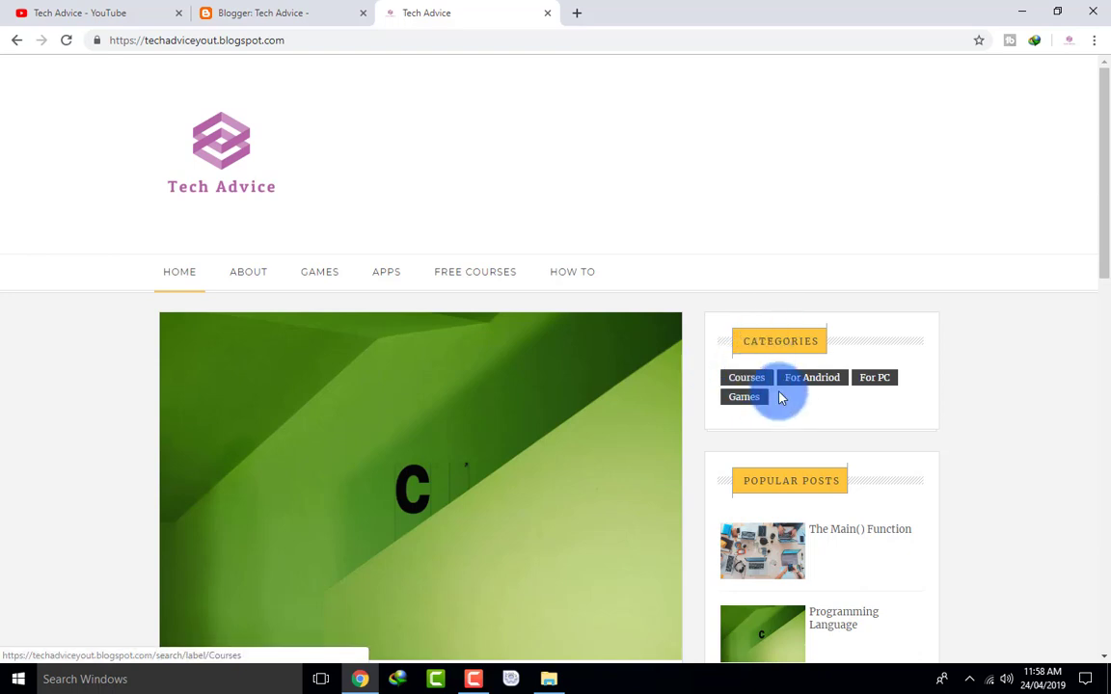
click(746, 378)
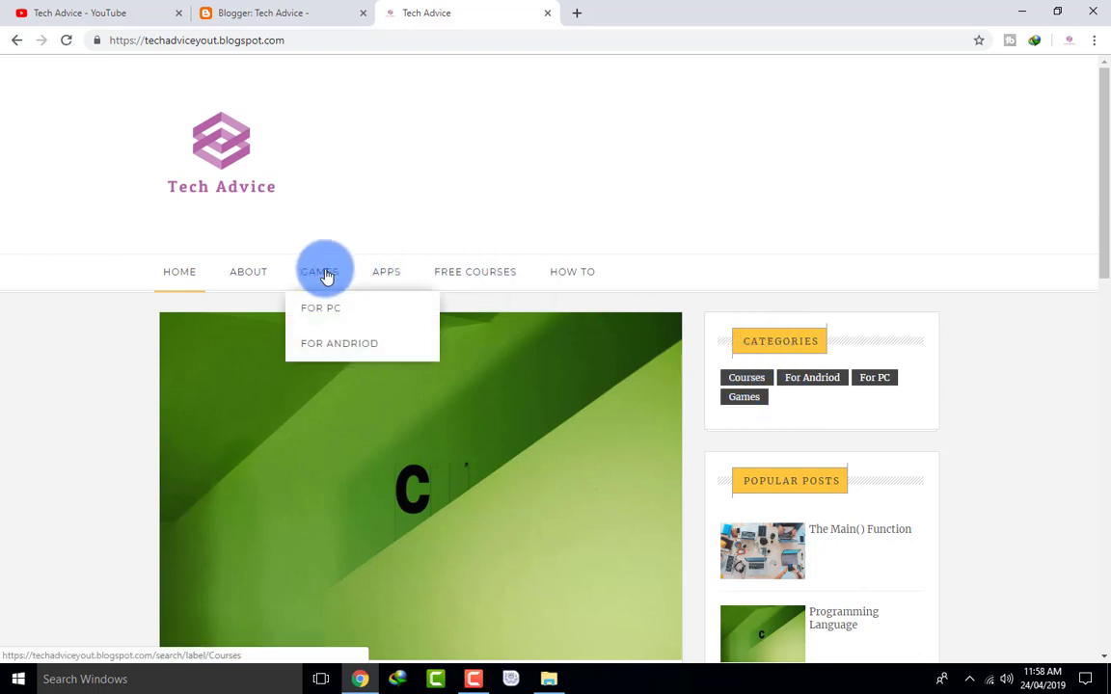
- Return to the Blogger theme code, save the theme again, and switch back to the published blog
click(241, 12)
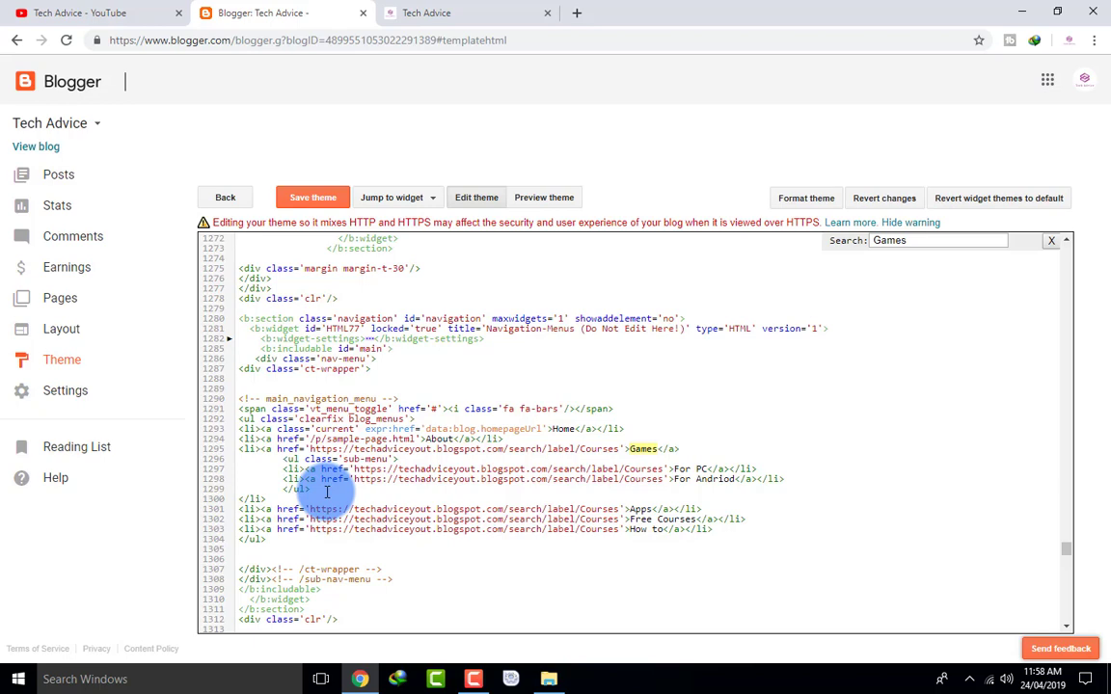
scroll(326, 492, down, 20)
click(318, 196)
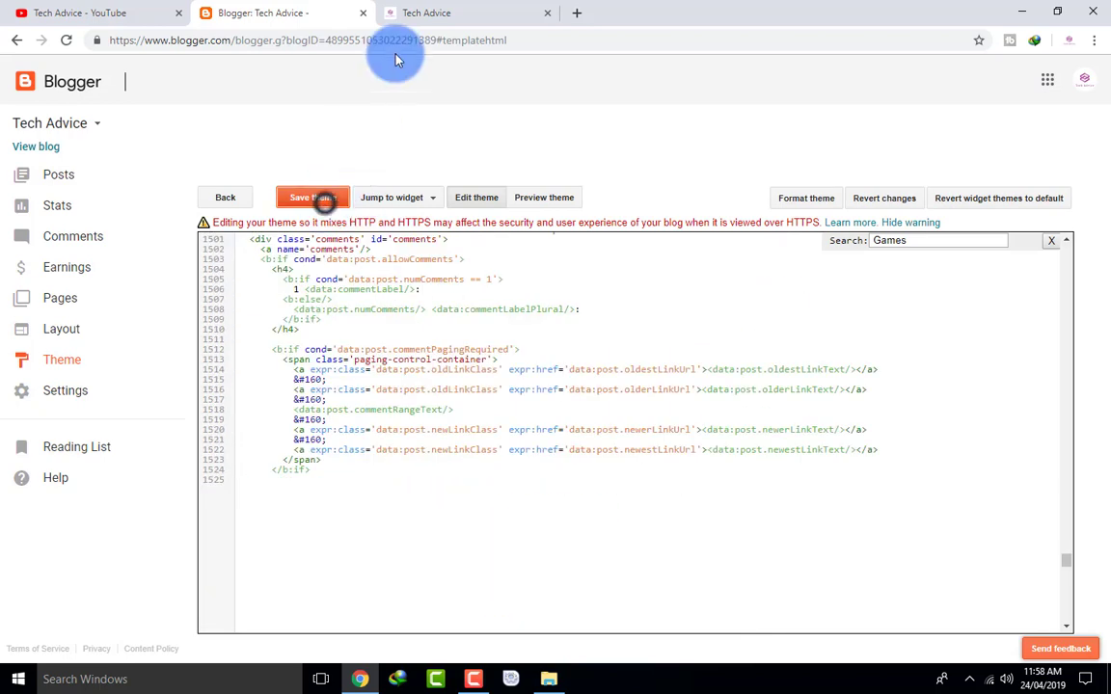
click(419, 19)
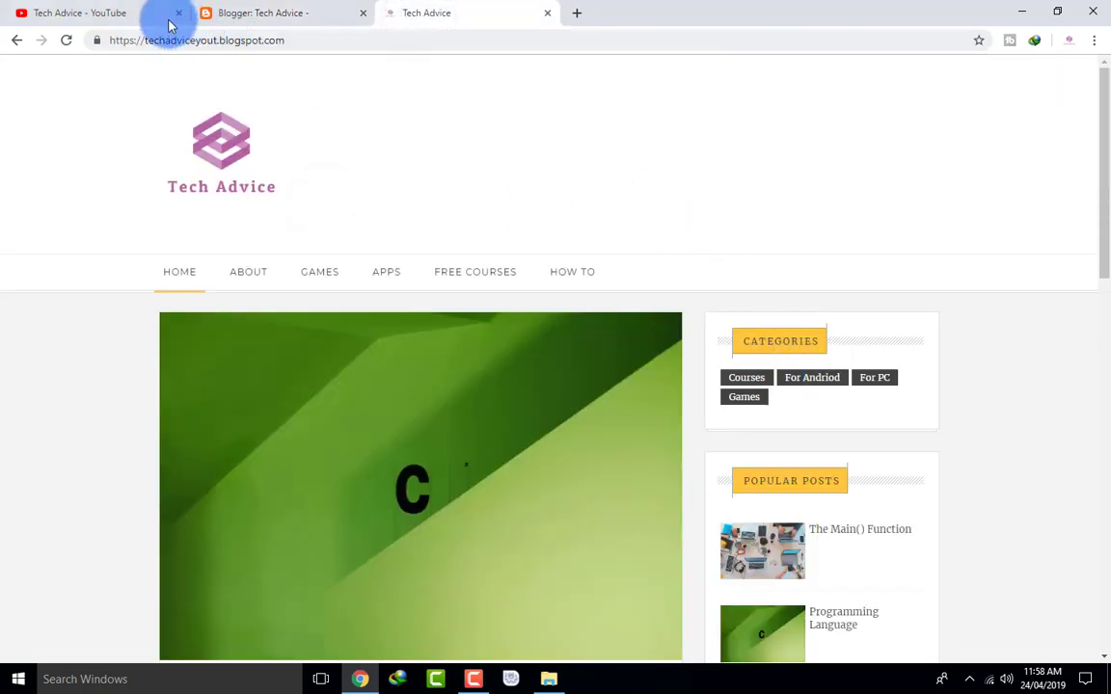
- Open the blog's layout in Blogger and move the Categories gadget below Popular Posts in the sidebar
click(274, 21)
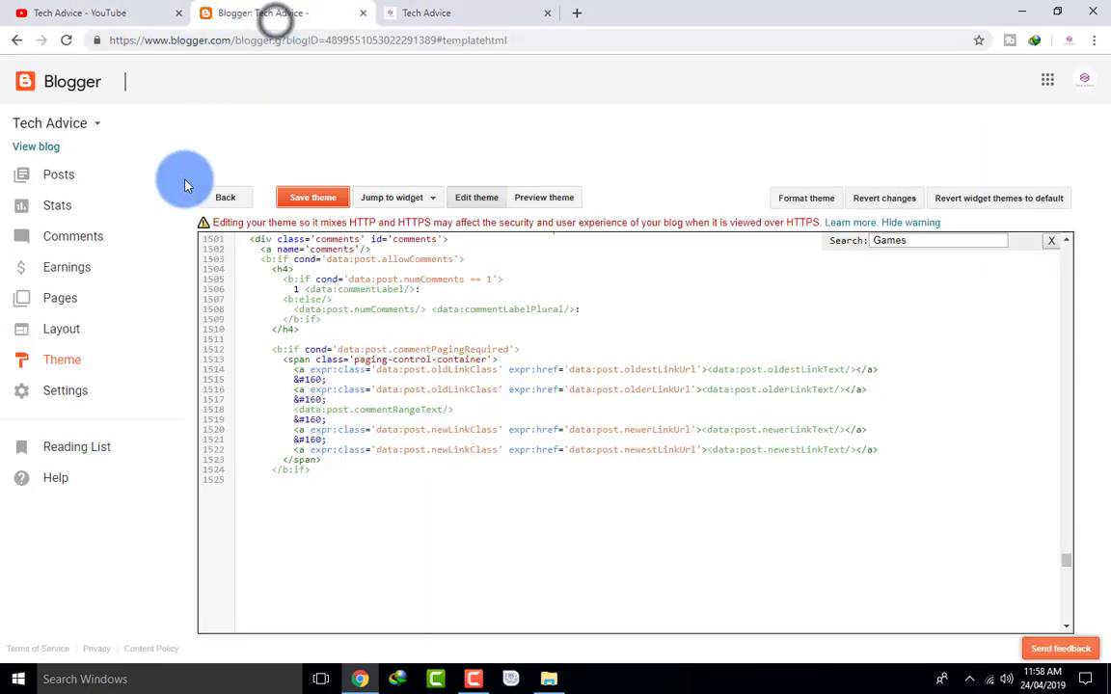
click(78, 328)
scroll(497, 405, down, 5)
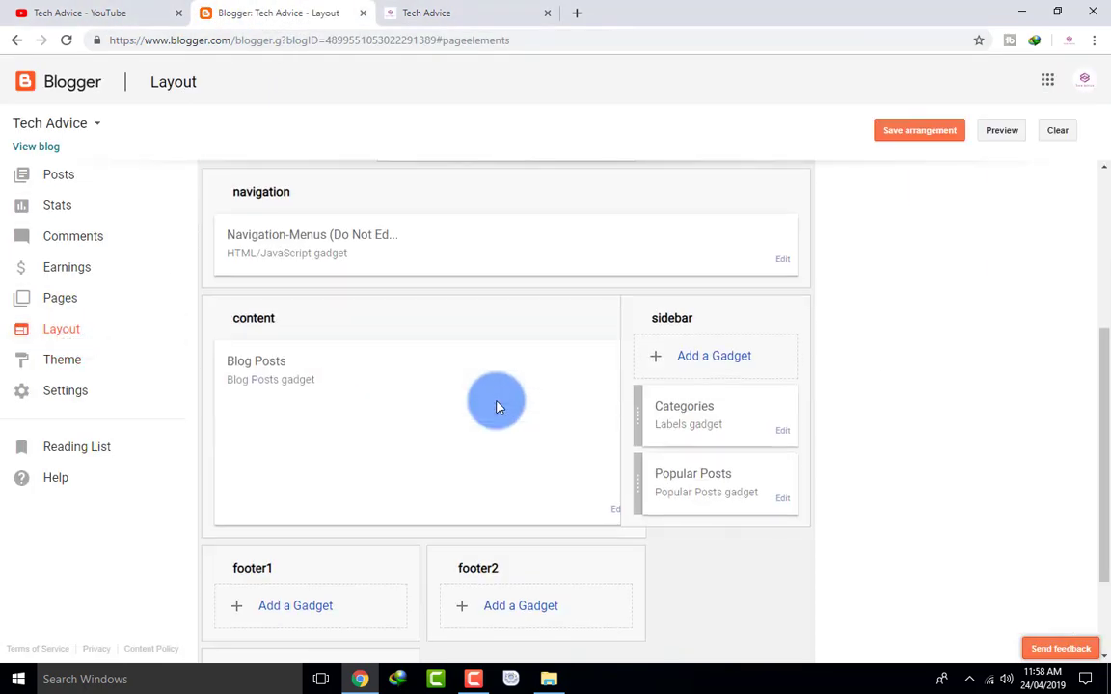
drag(716, 357, 719, 360)
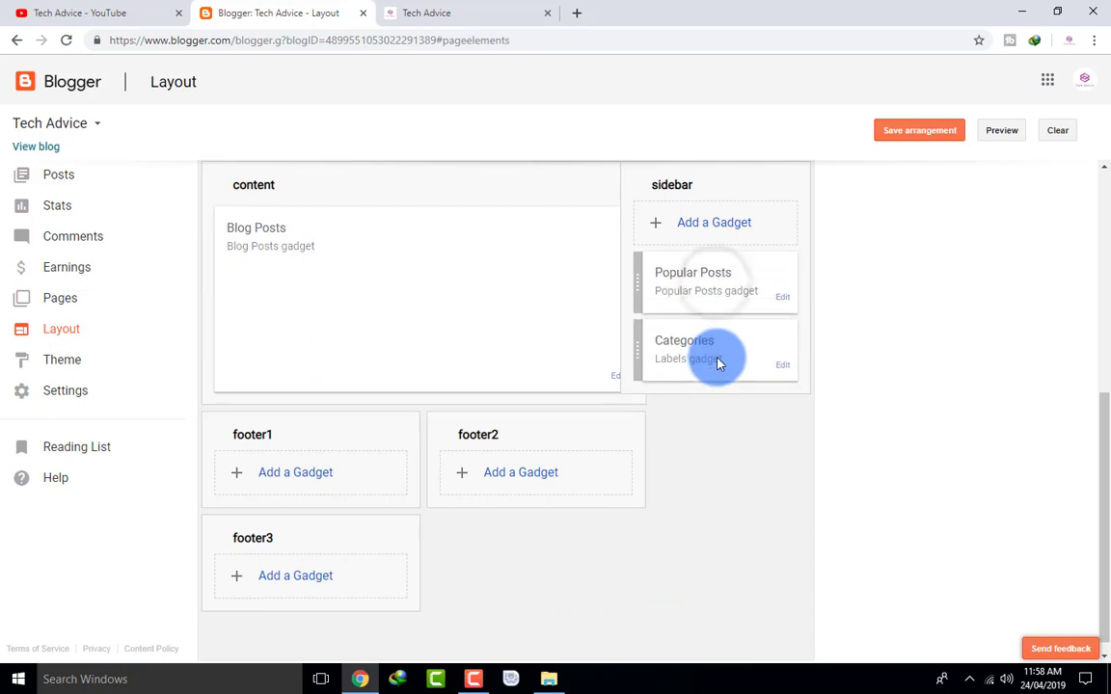
- Add an Image gadget to the sidebar section
click(700, 227)
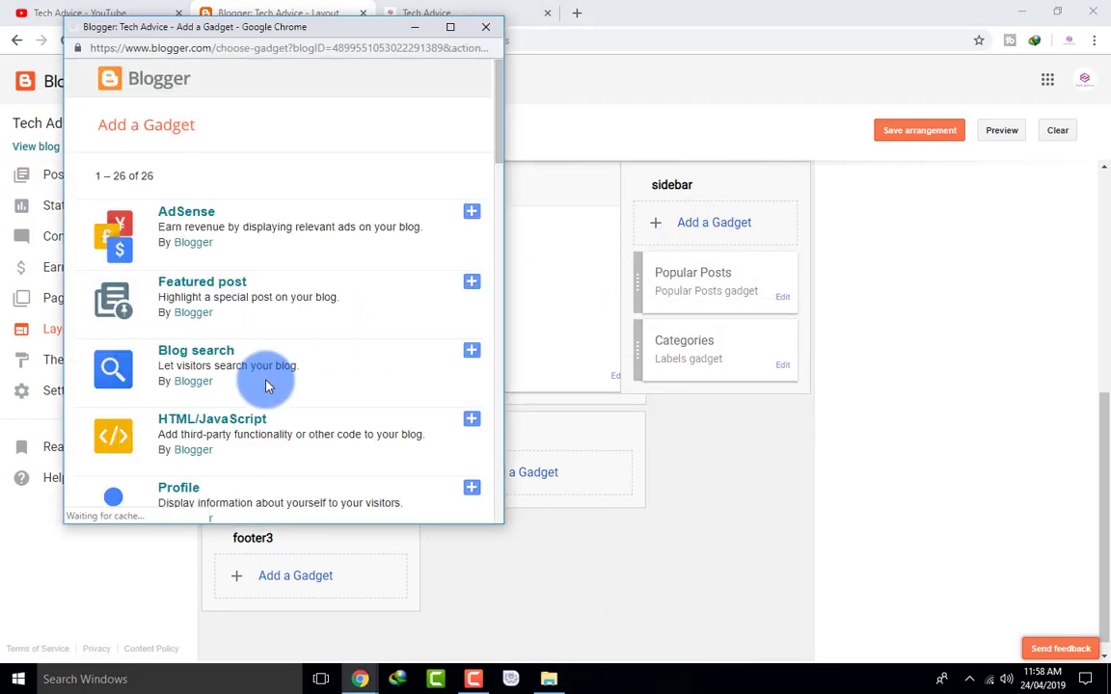
scroll(268, 379, down, 3)
scroll(265, 382, down, 5)
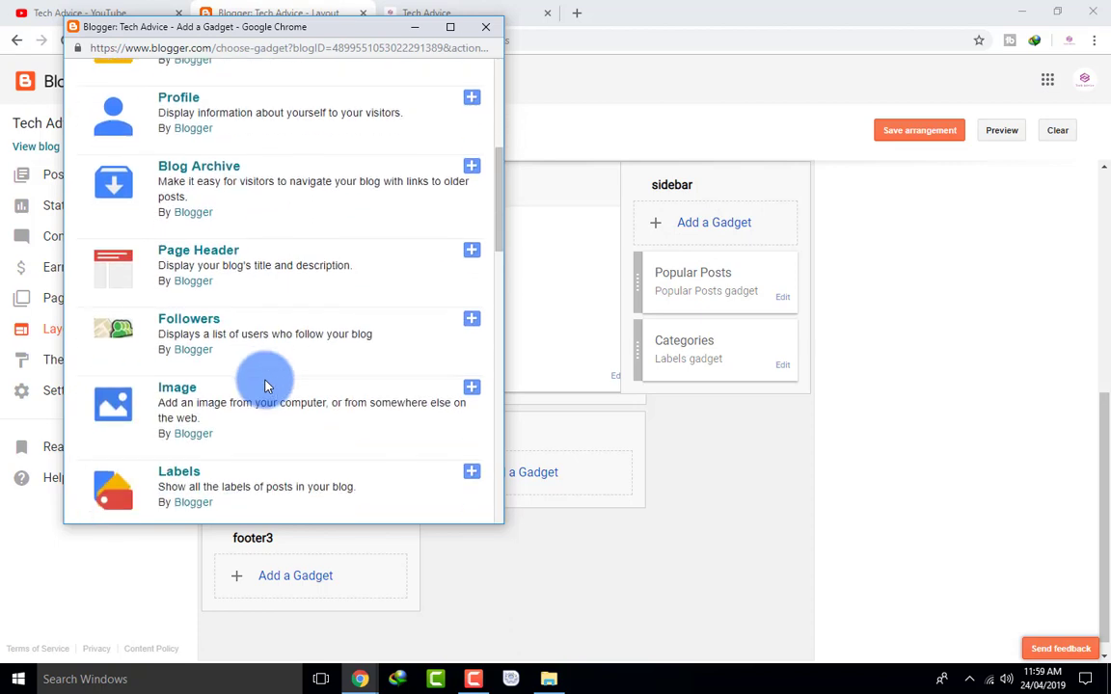
click(474, 316)
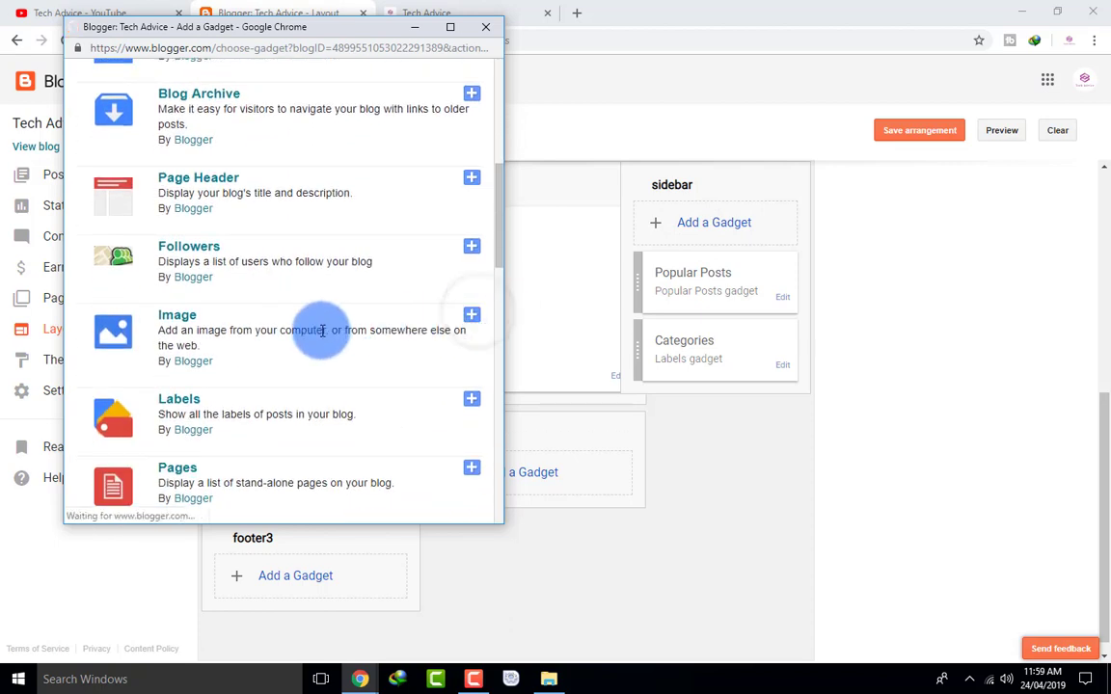
- Upload the logo image from the logo\HatchfulExport-All folder on My Disk (E:) to the Image gadget
click(275, 336)
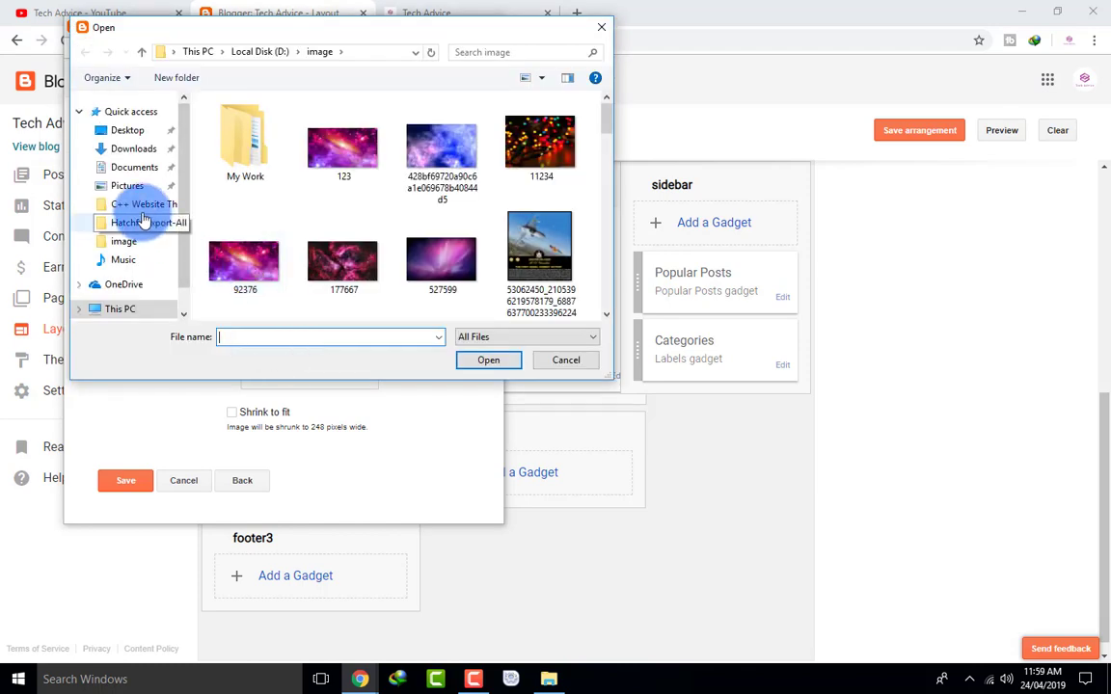
click(135, 150)
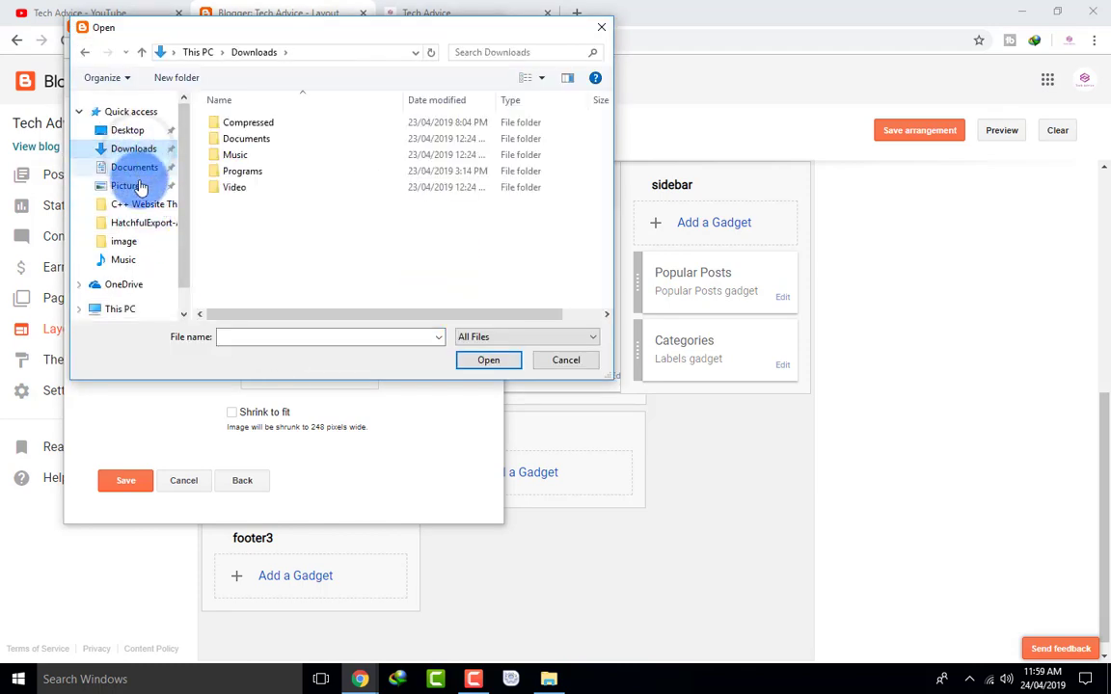
scroll(140, 232, down, 1)
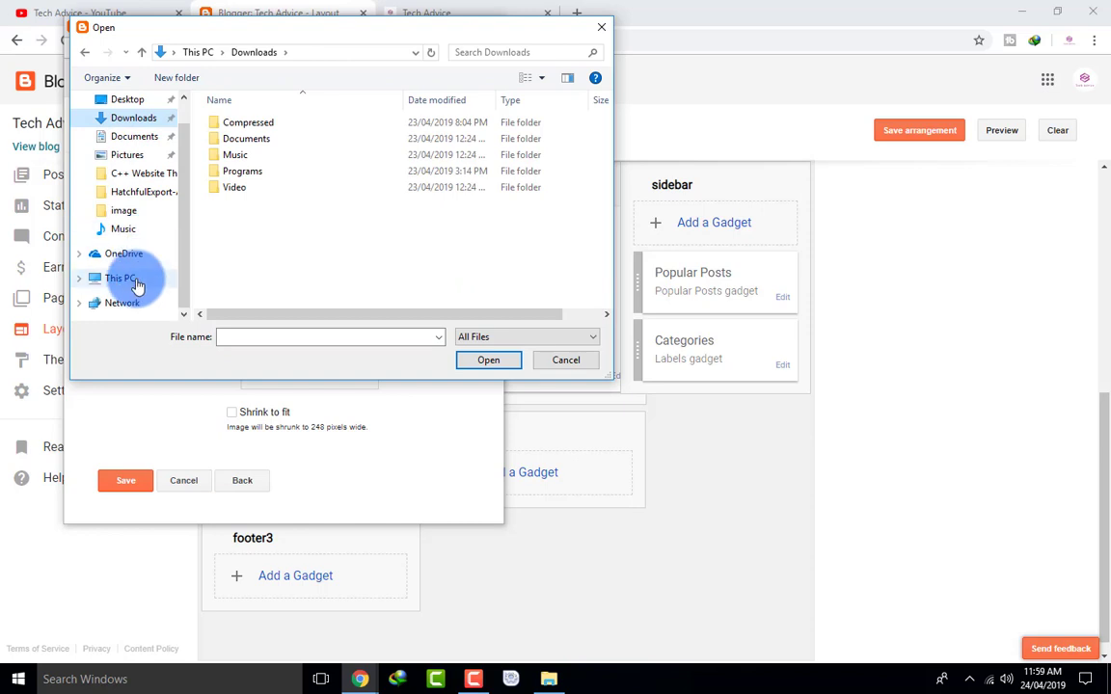
click(123, 278)
scroll(289, 226, down, 1)
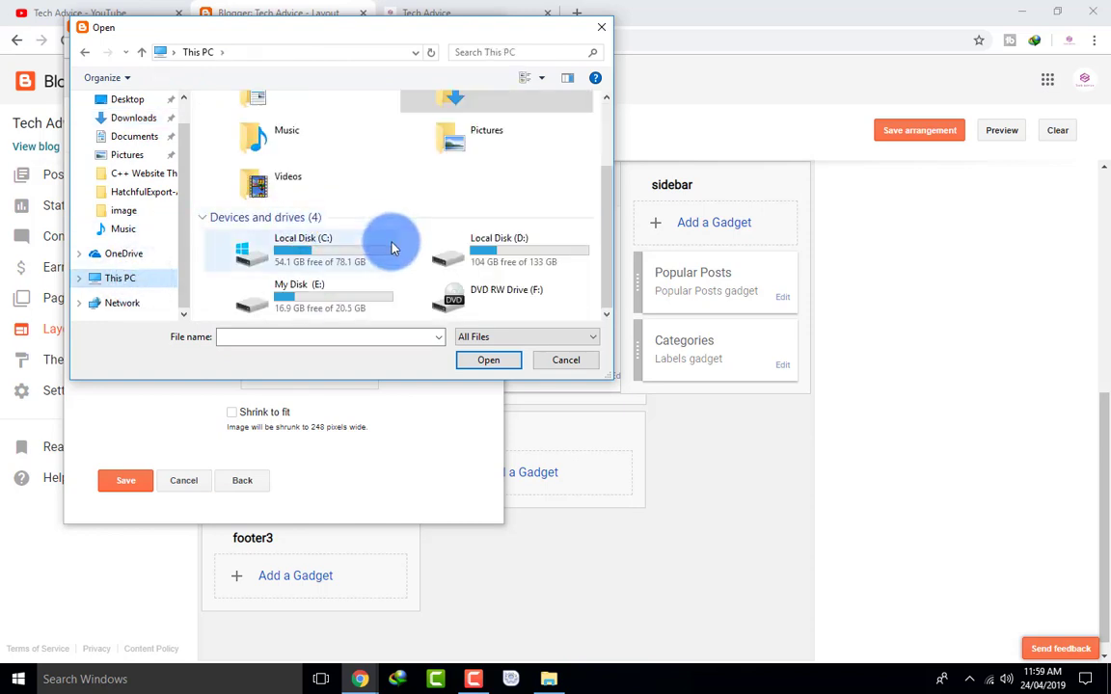
double_click(518, 251)
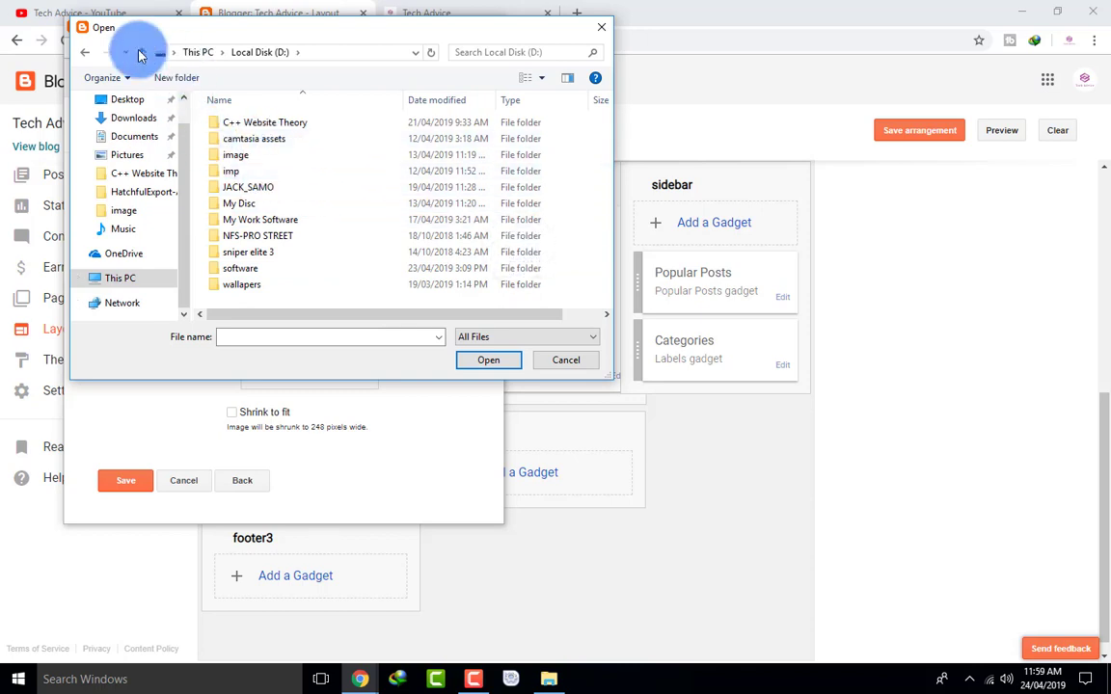
click(87, 51)
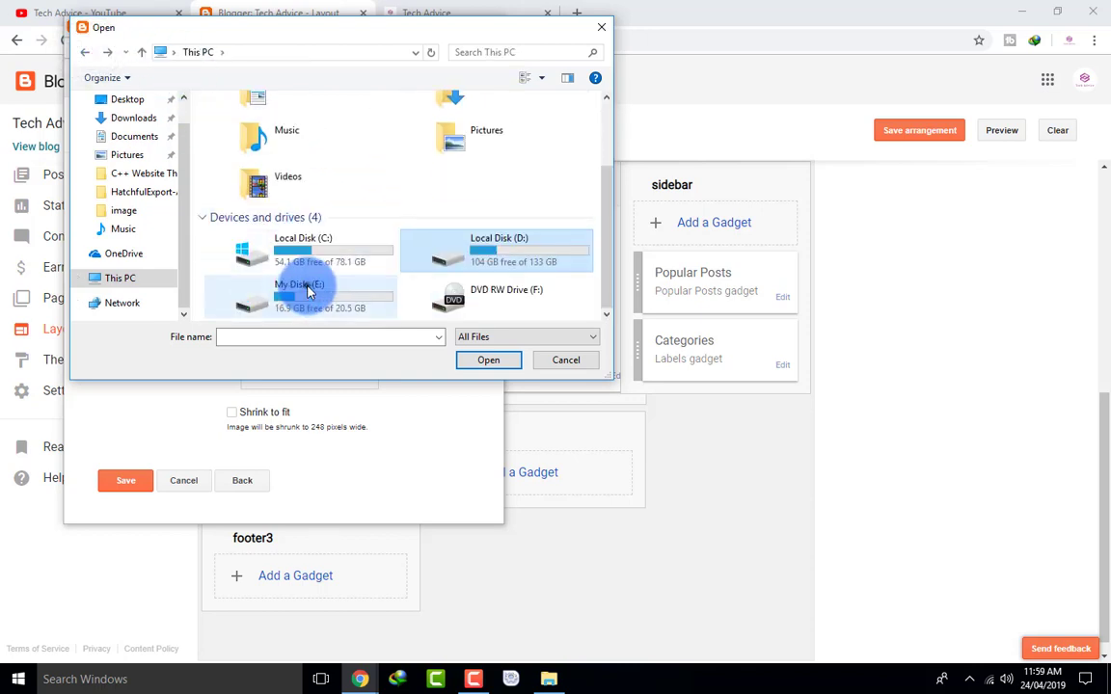
double_click(308, 293)
double_click(260, 170)
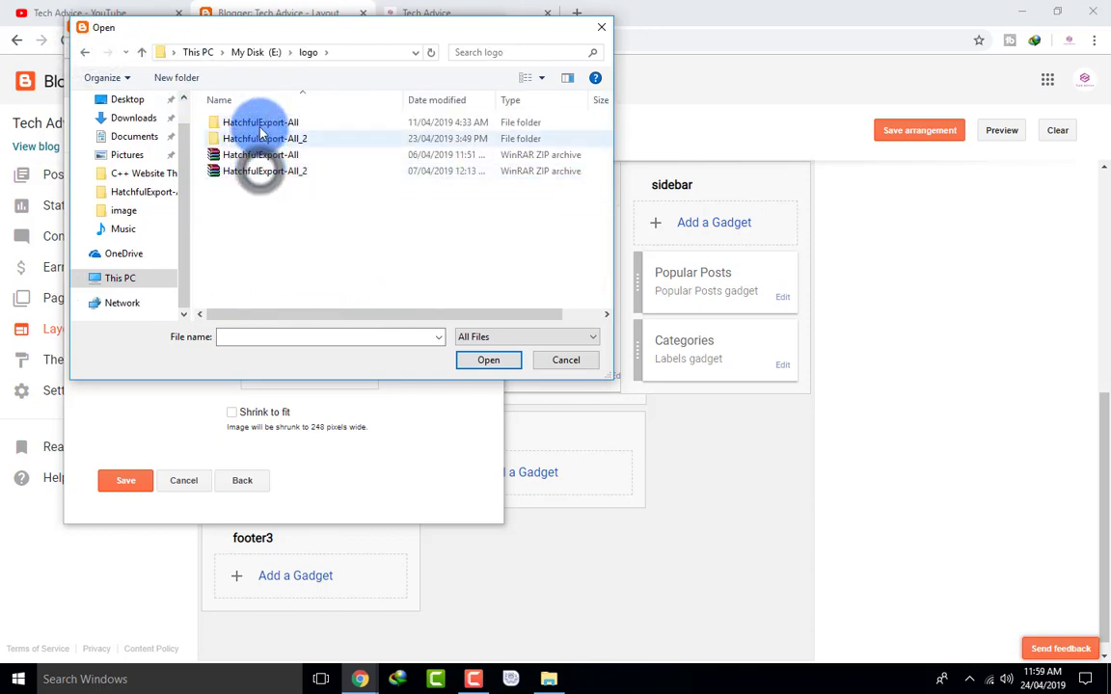
double_click(260, 123)
scroll(314, 193, down, 2)
click(253, 188)
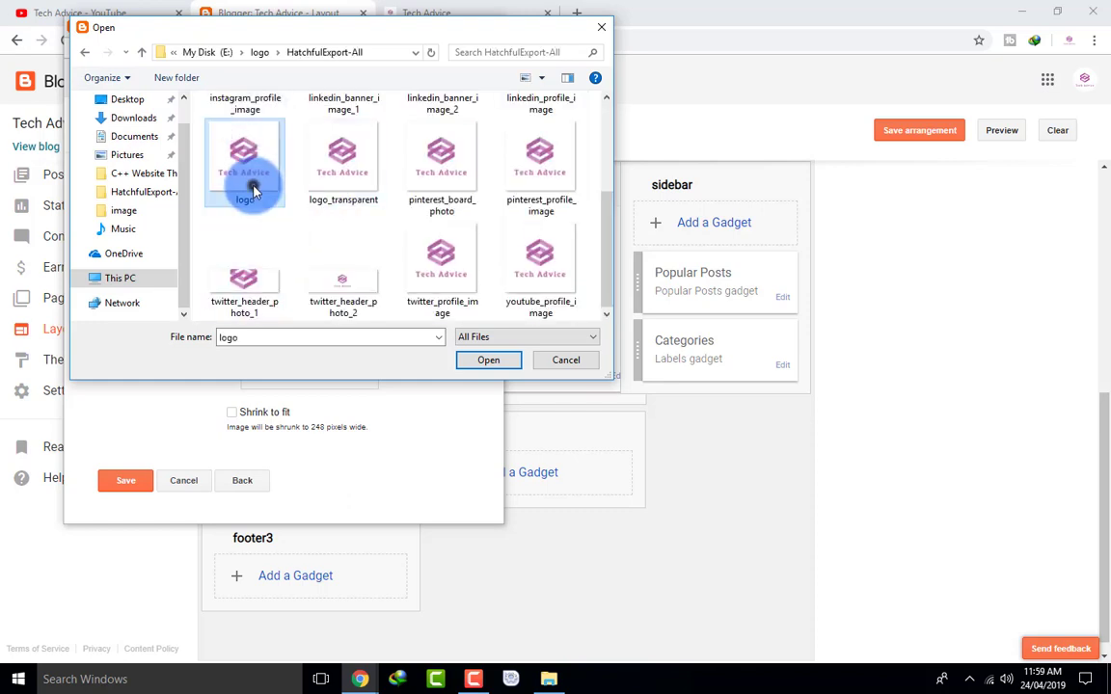
double_click(252, 188)
- Title the Image gadget "About Me" and caption it "Hello friends Welocme to our website for free courses"
scroll(303, 318, down, 2)
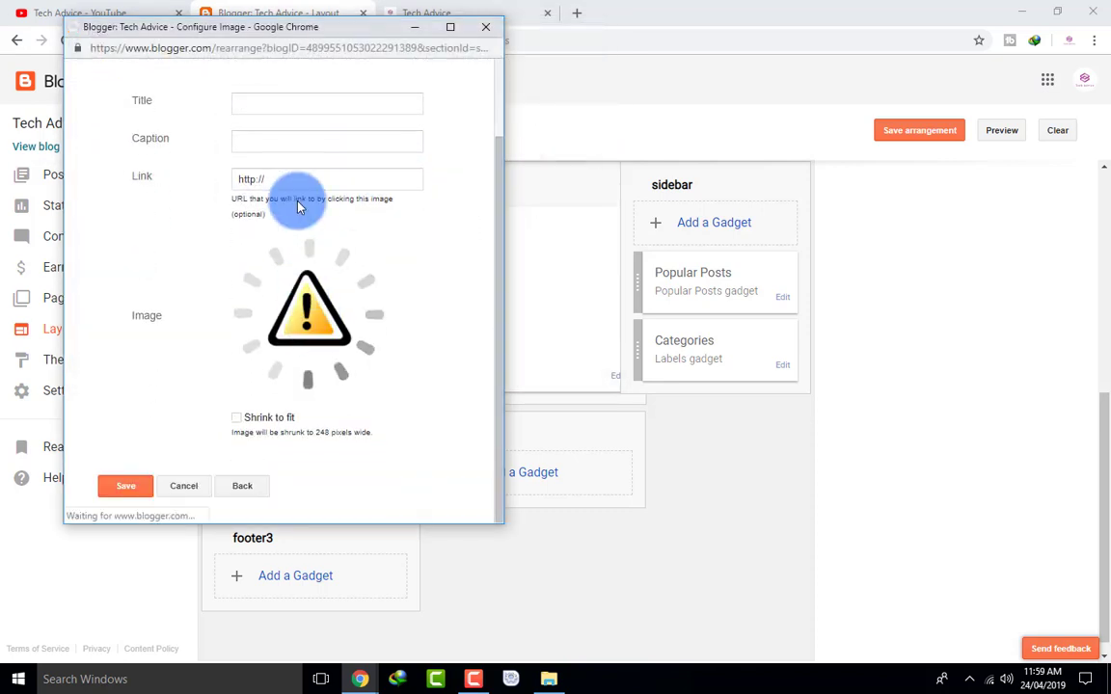
click(285, 106)
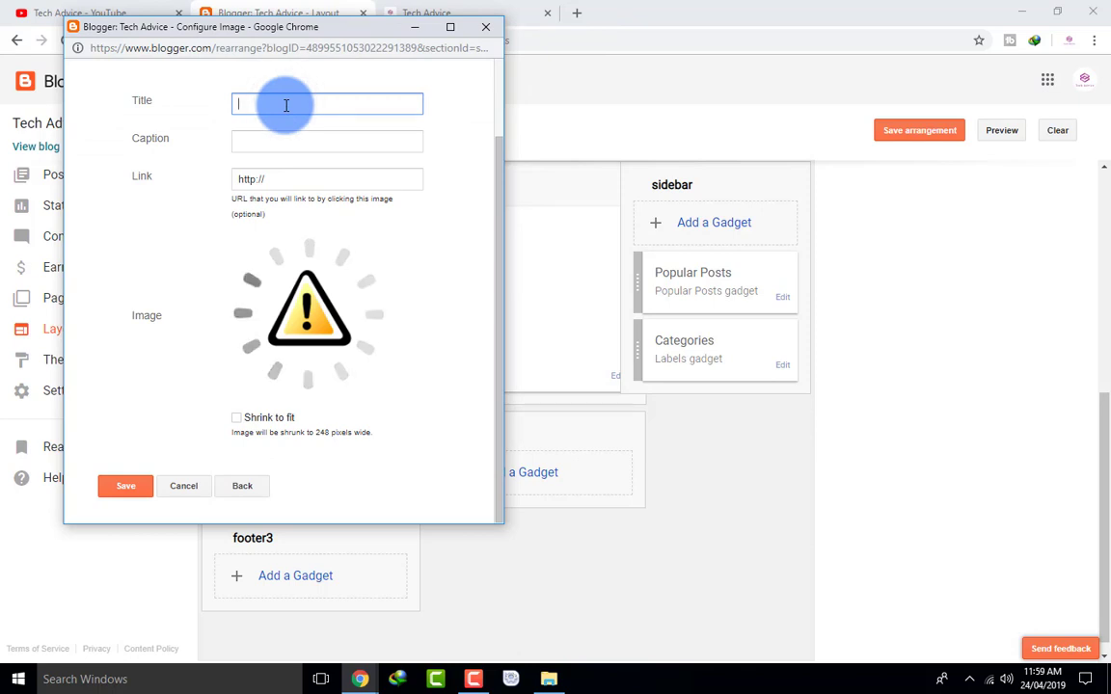
text(About Me)
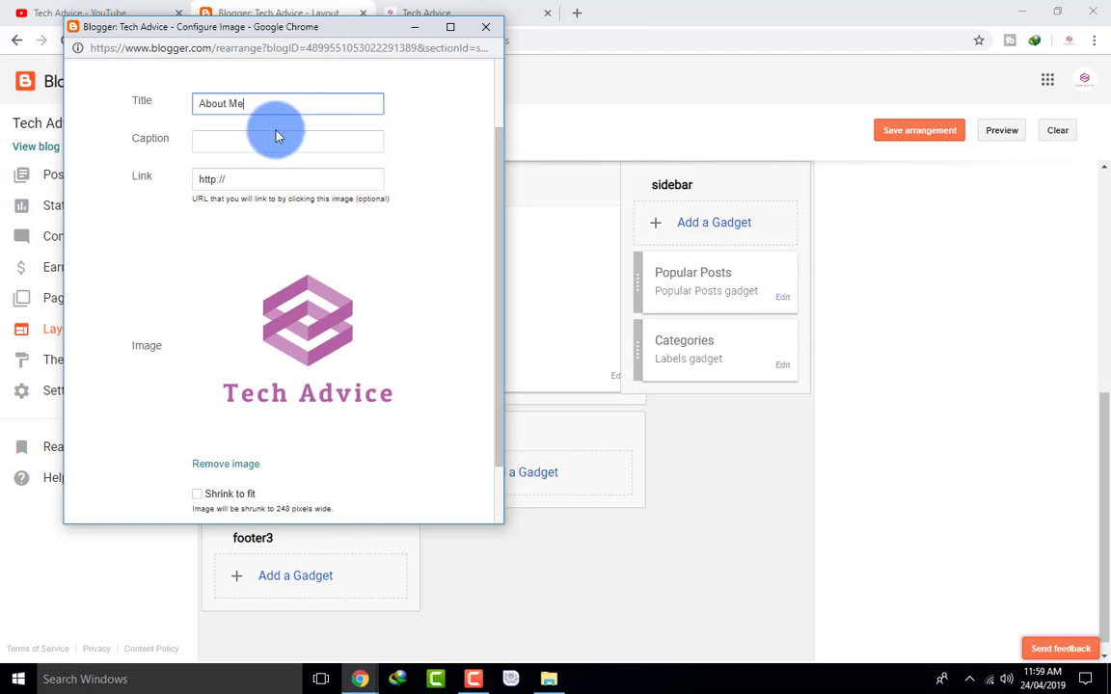
click(274, 139)
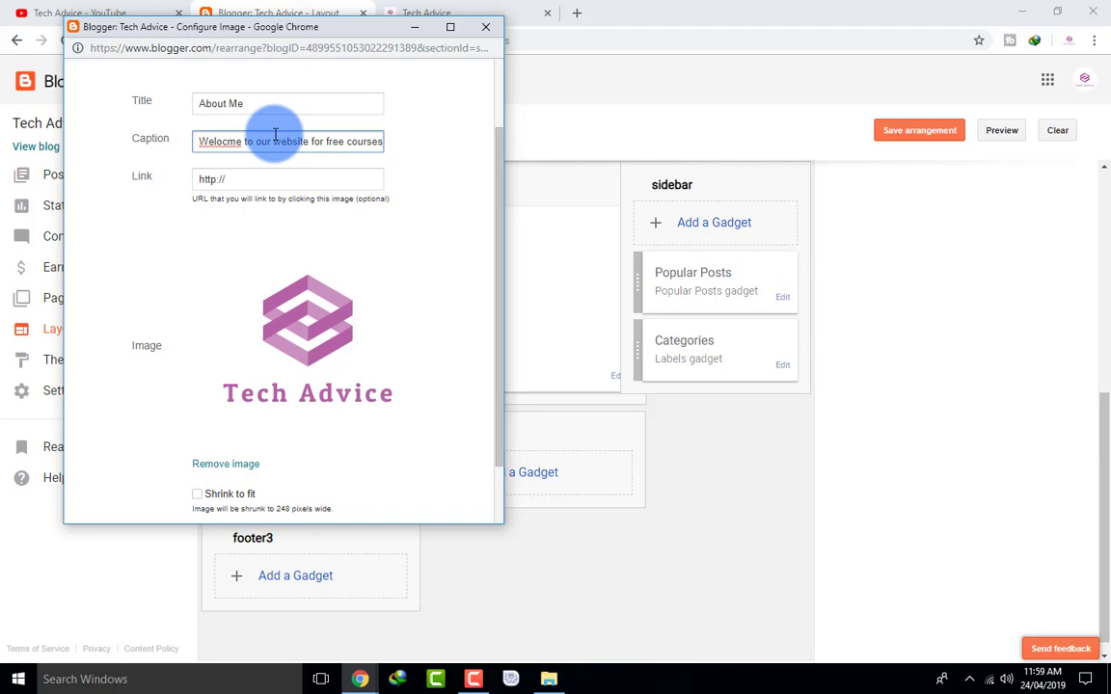
- Enable Shrink to fit for the image, save the gadget, and save the layout arrangement
scroll(231, 222, down, 2)
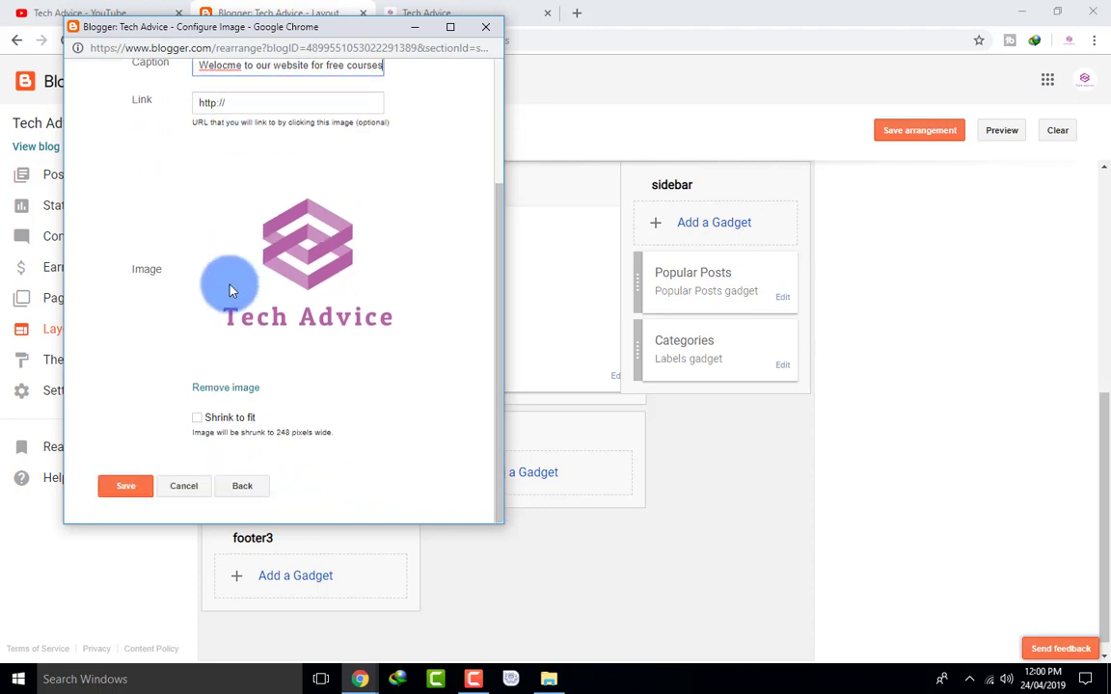
click(197, 419)
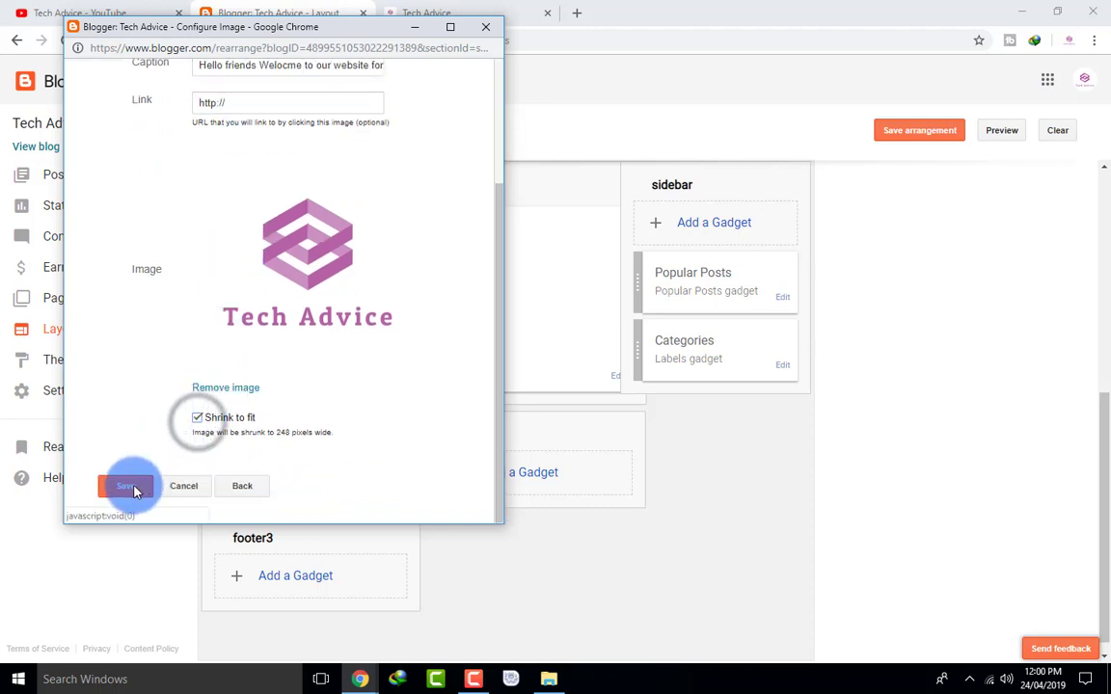
click(126, 485)
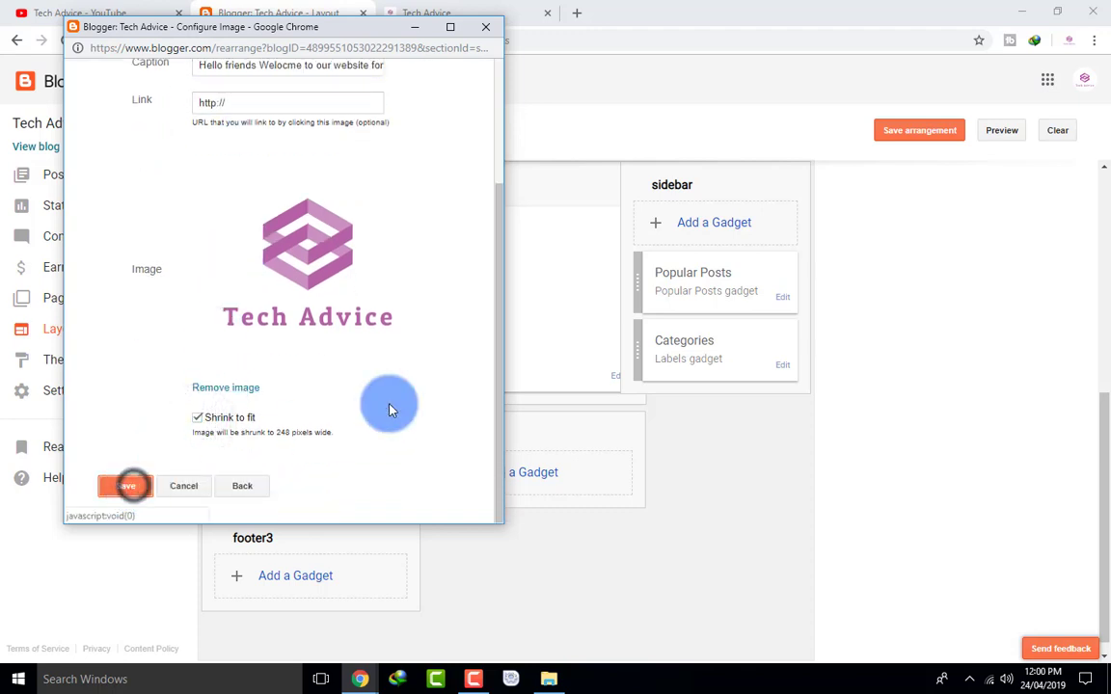
click(916, 135)
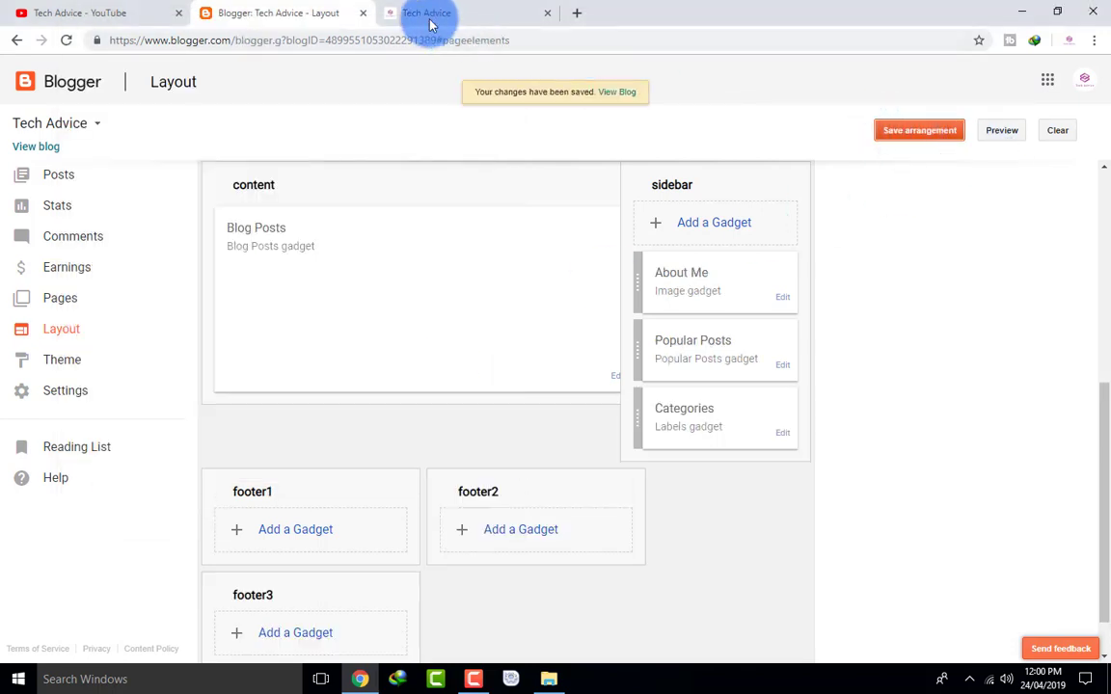
- Reload the published blog and review the About Me gadget's logo and caption in the sidebar
click(427, 15)
click(67, 40)
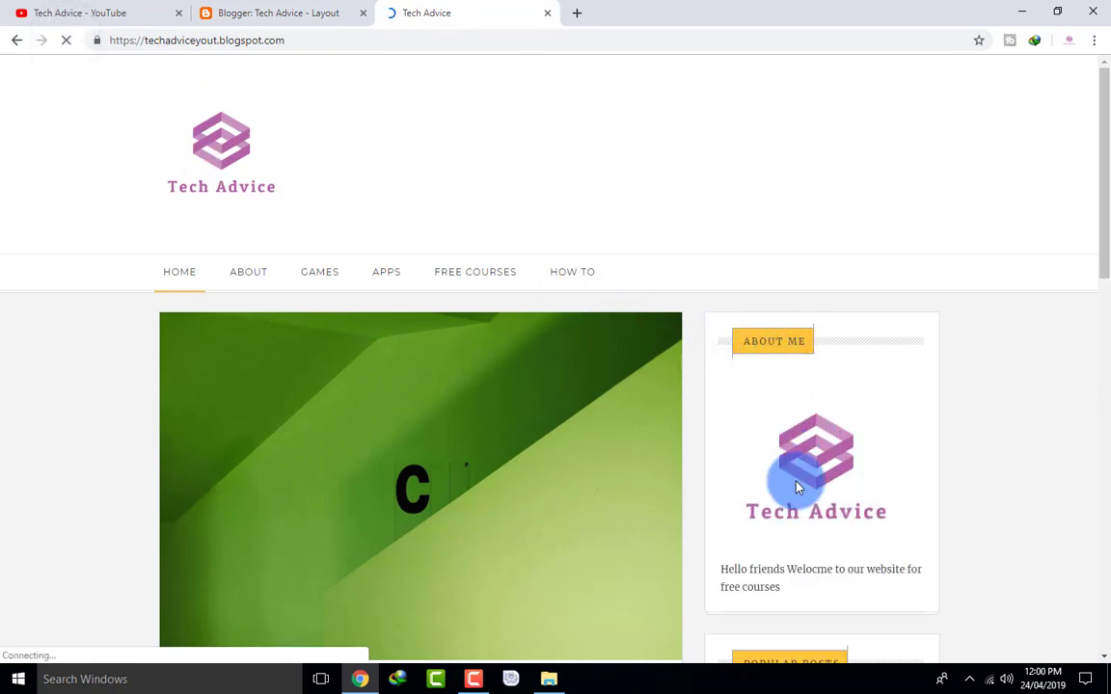
scroll(793, 479, down, 3)
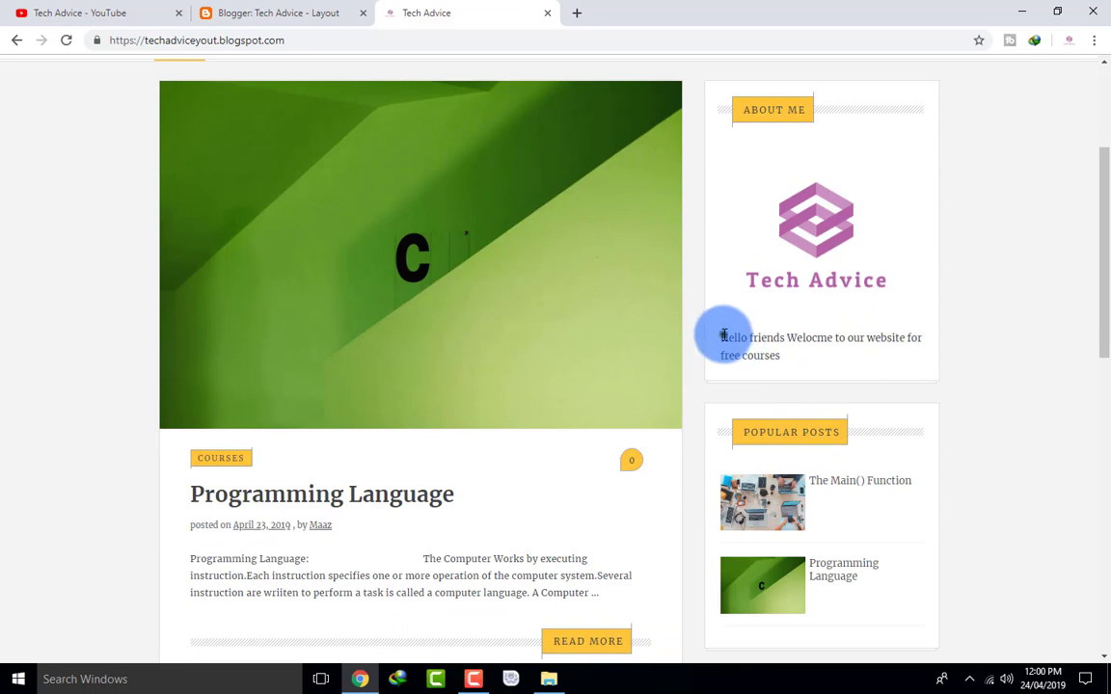
drag(722, 336, 815, 367)
click(816, 367)
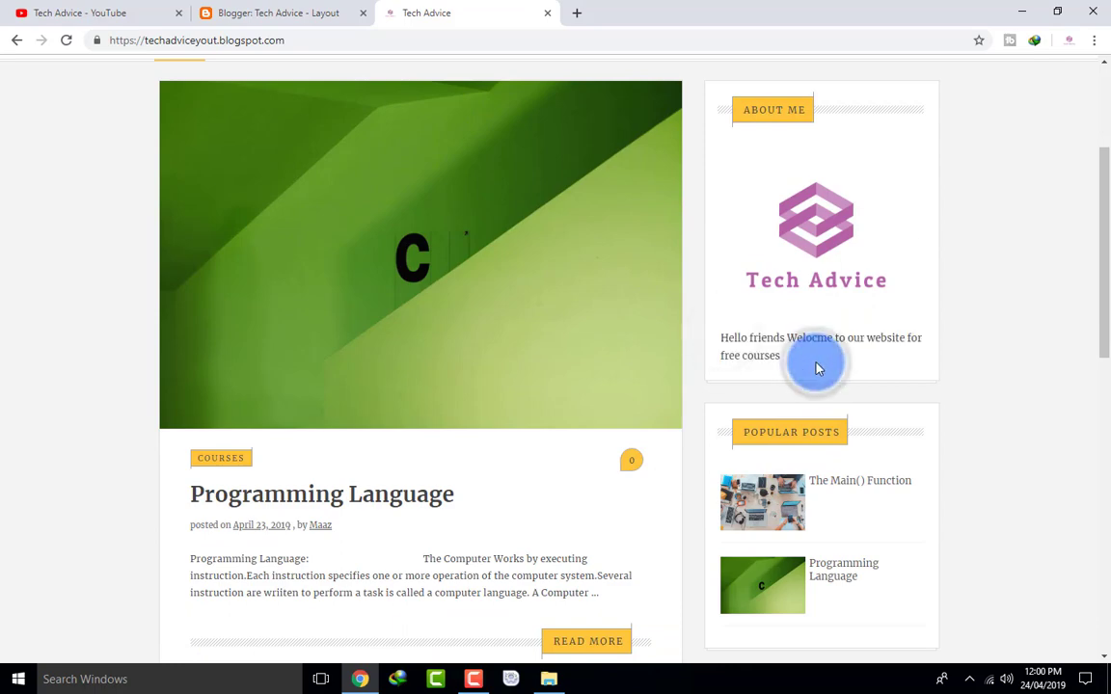
- Examine the Popular Posts and Categories gadgets and the posts down the published blog's home page
scroll(815, 366, down, 3)
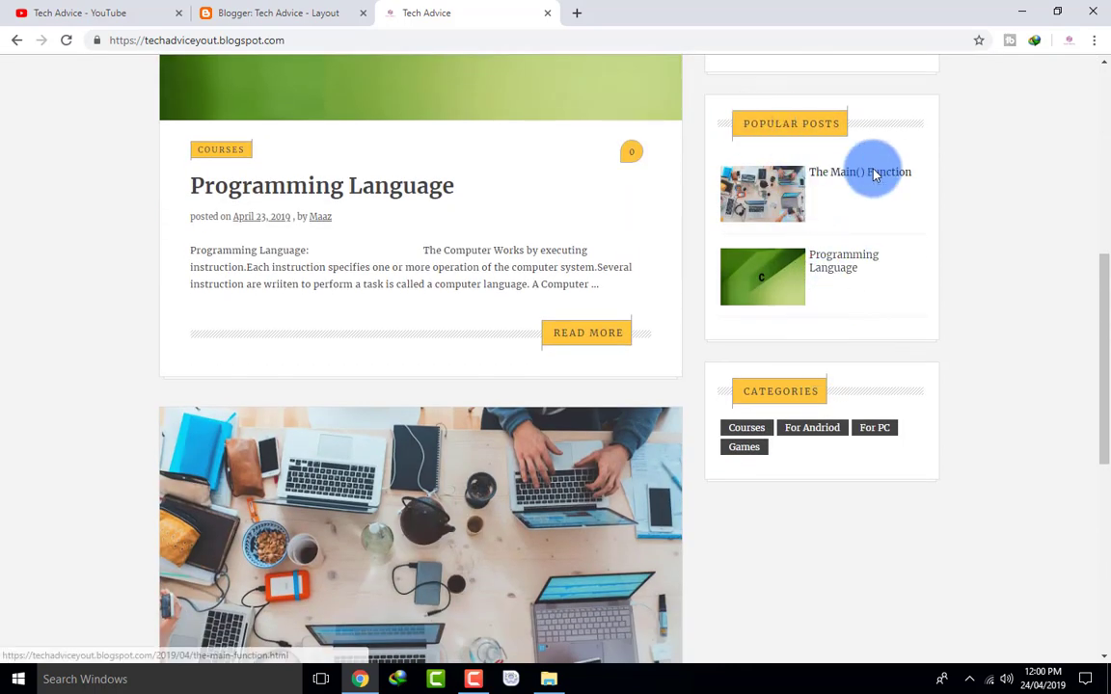
scroll(822, 419, down, 3)
scroll(821, 421, down, 2)
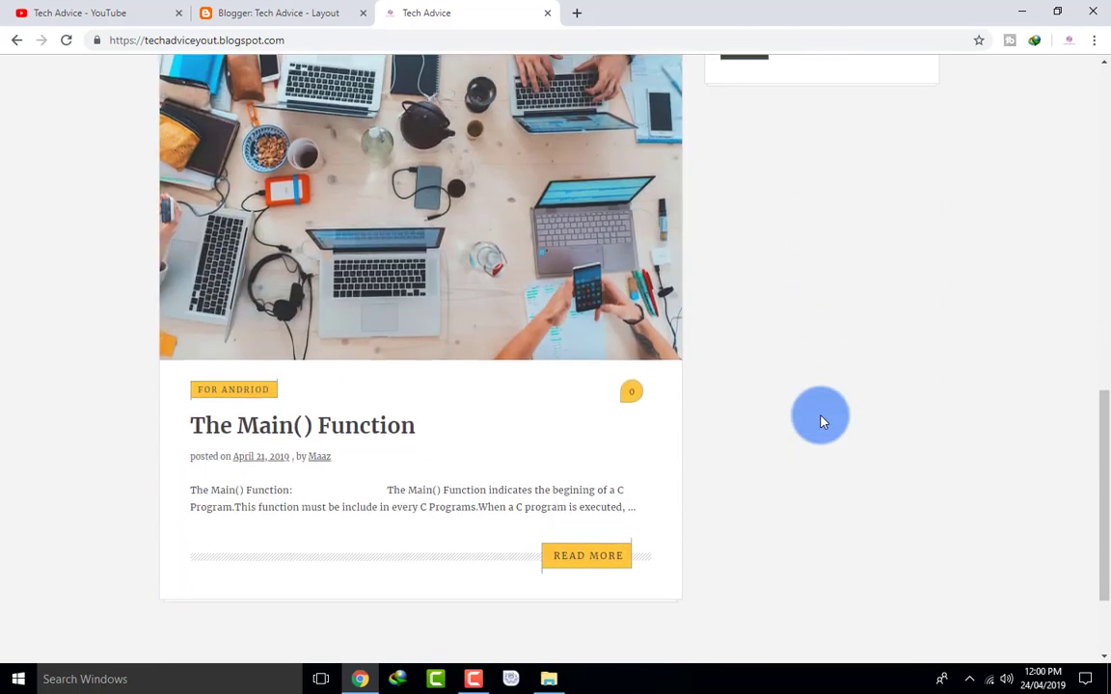
scroll(802, 449, up, 2)
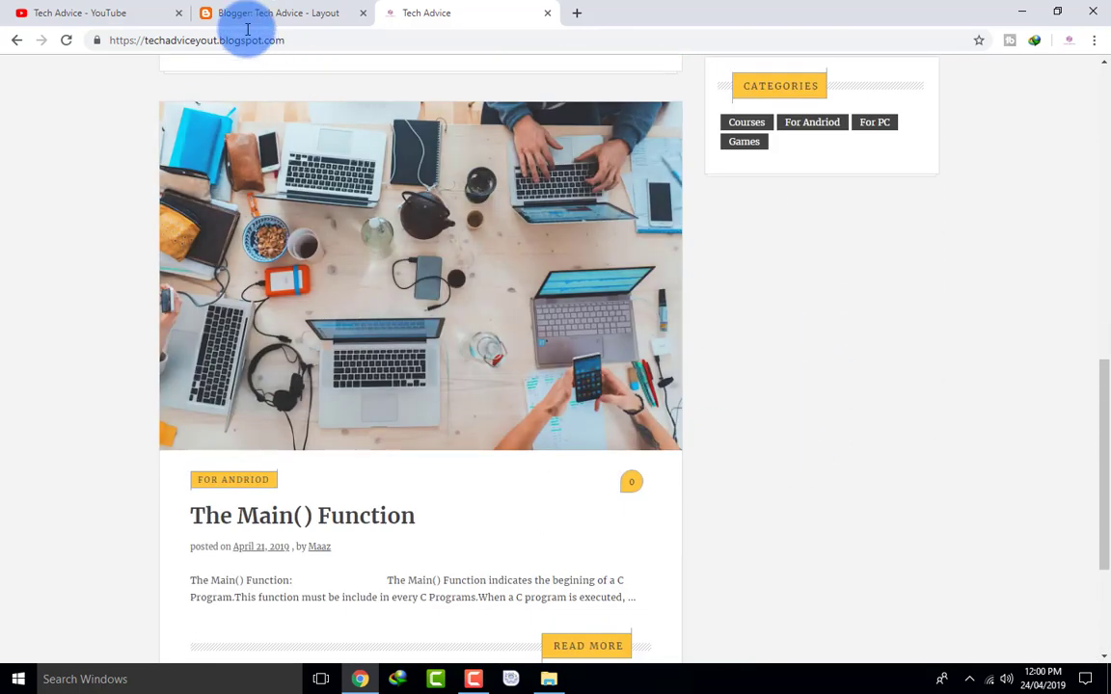
- Browse the gadgets available for the blog layout's sidebar and close the list without adding one
click(253, 16)
click(697, 227)
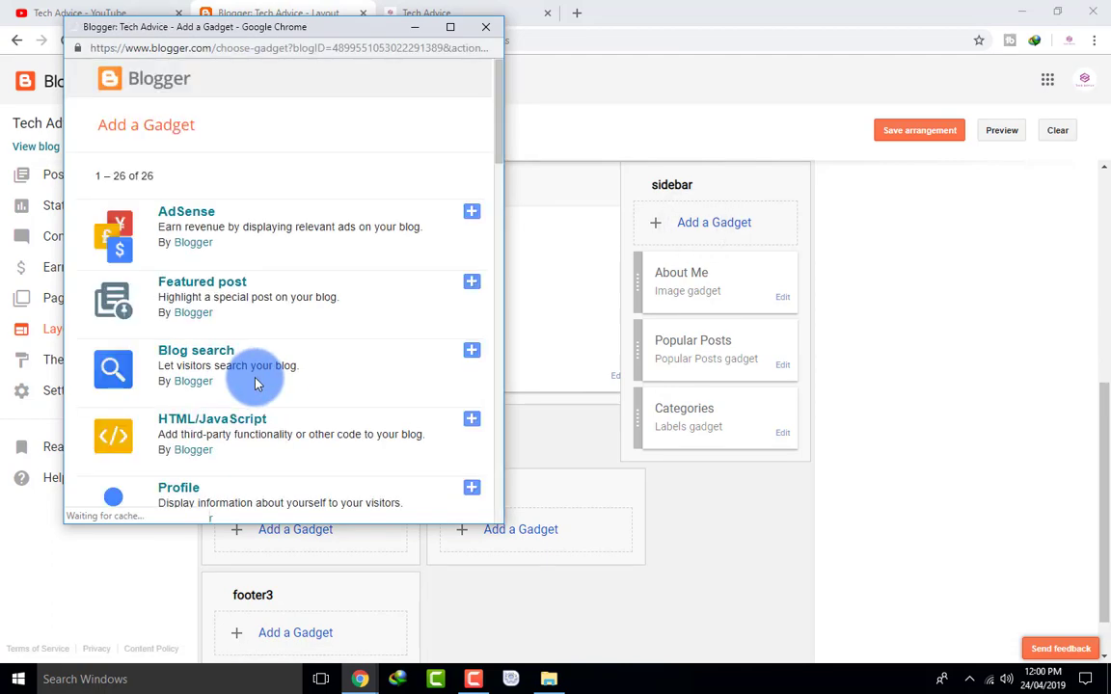
scroll(256, 381, down, 3)
scroll(186, 269, down, 2)
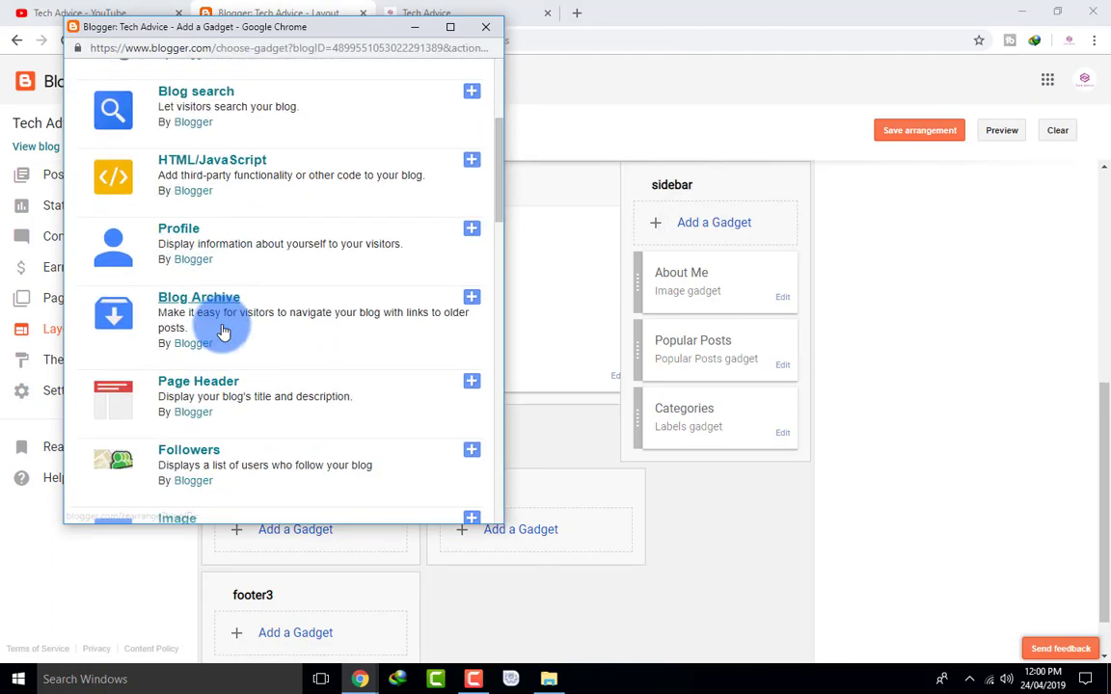
scroll(248, 322, down, 2)
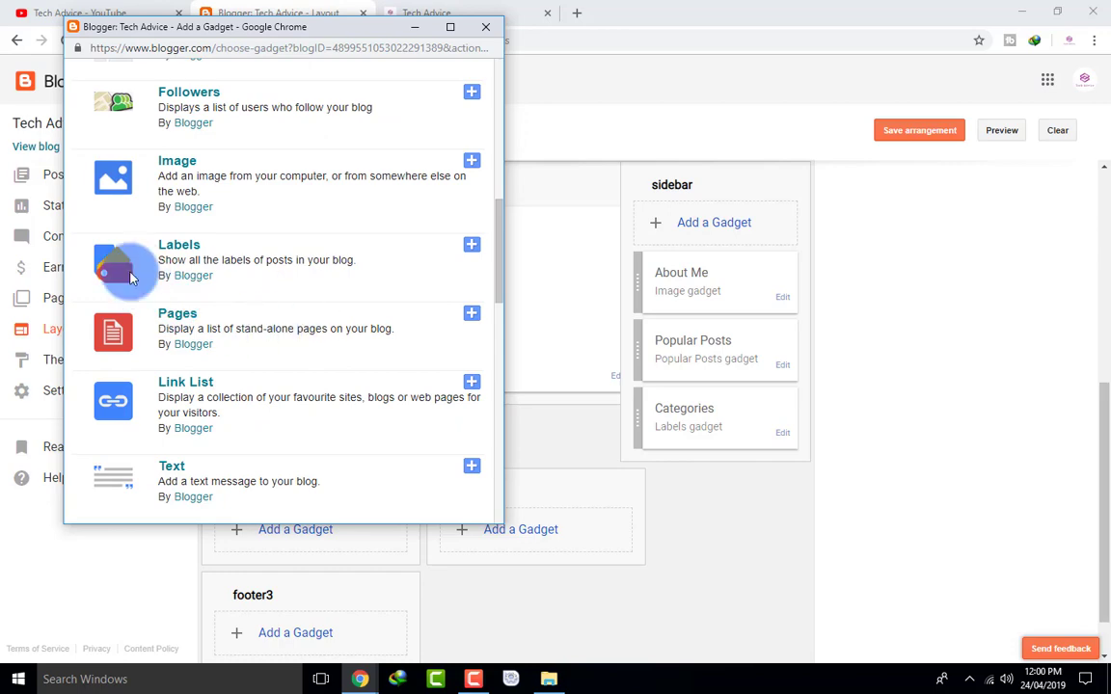
scroll(197, 288, down, 5)
scroll(194, 292, down, 5)
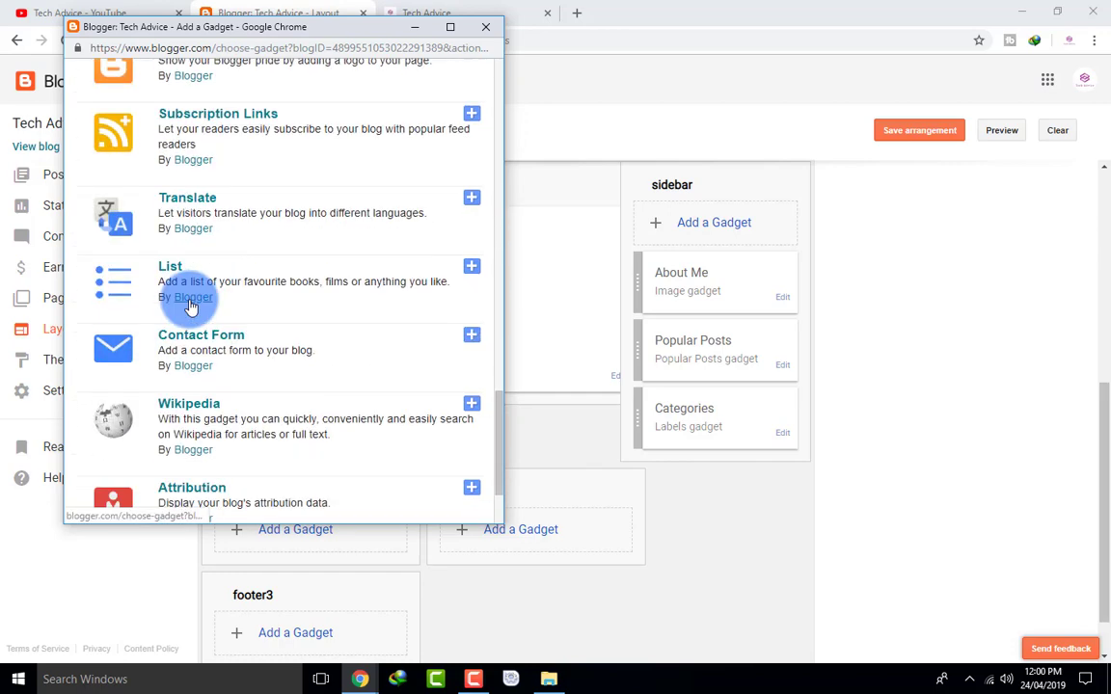
click(485, 35)
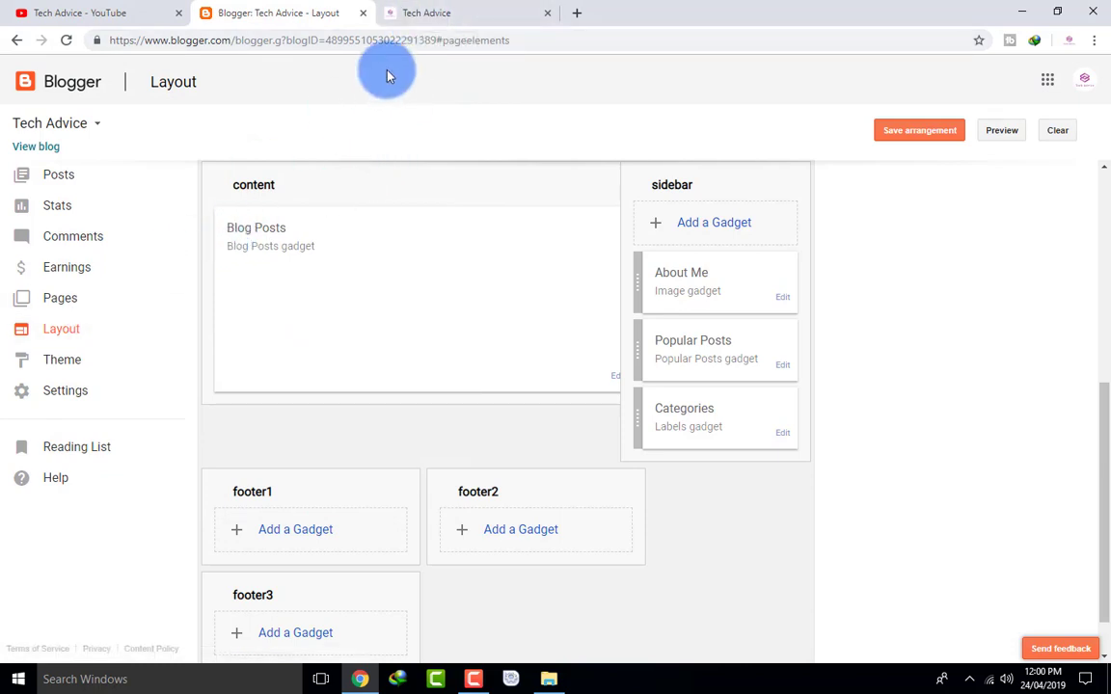
- Look over the list of all posts and the blog's Basic settings, including the Description entry
click(60, 176)
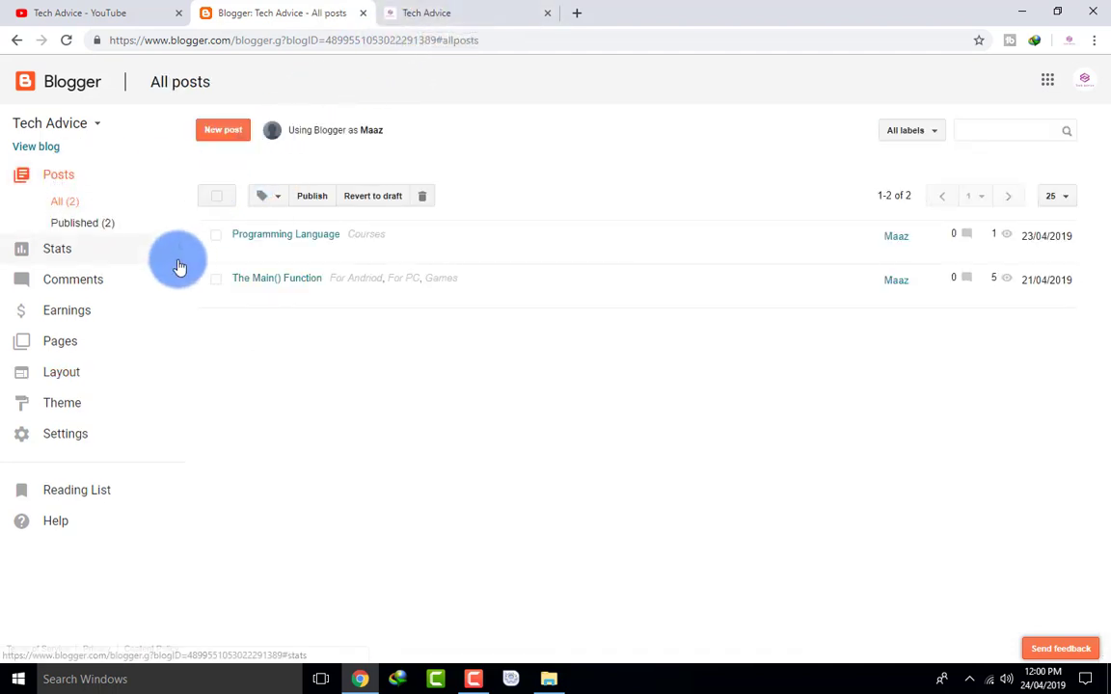
click(93, 434)
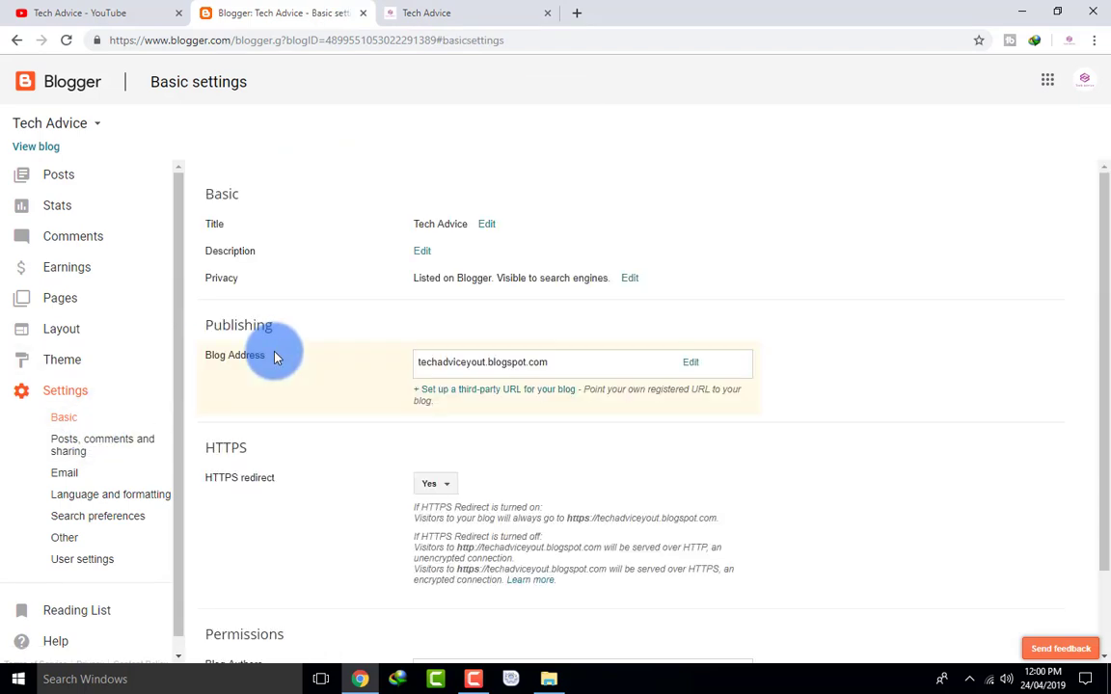
click(423, 253)
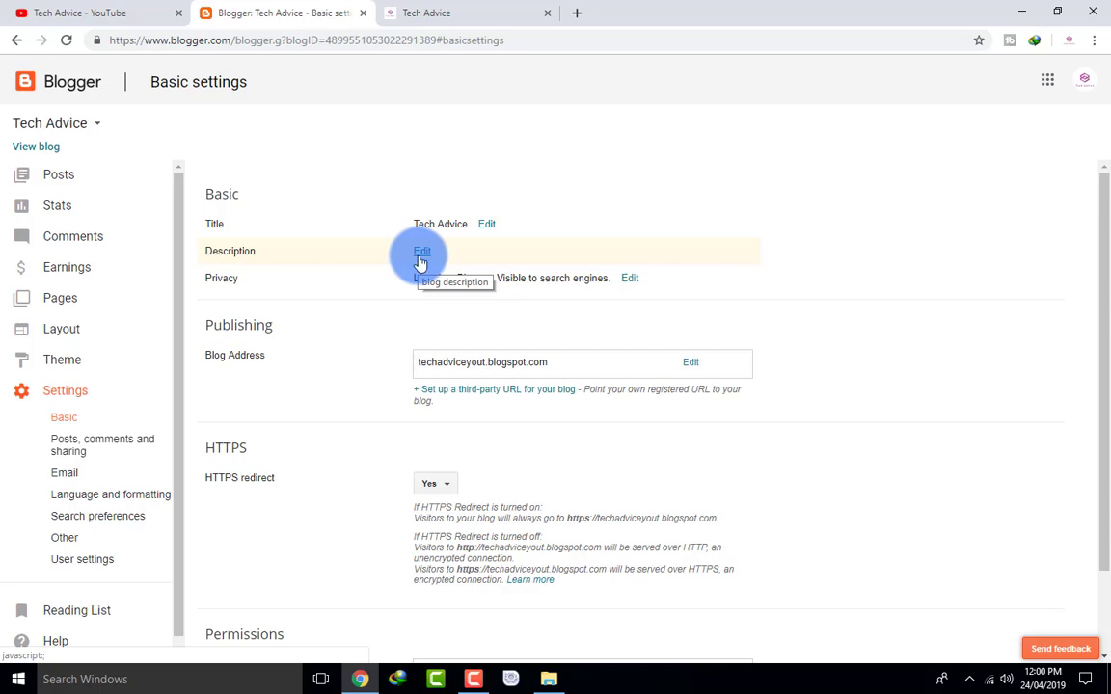
scroll(420, 263, down, 2)
- Look through the Posts, comments and sharing, Email, Language and formatting, Other, User settings and Search preferences pages
click(92, 446)
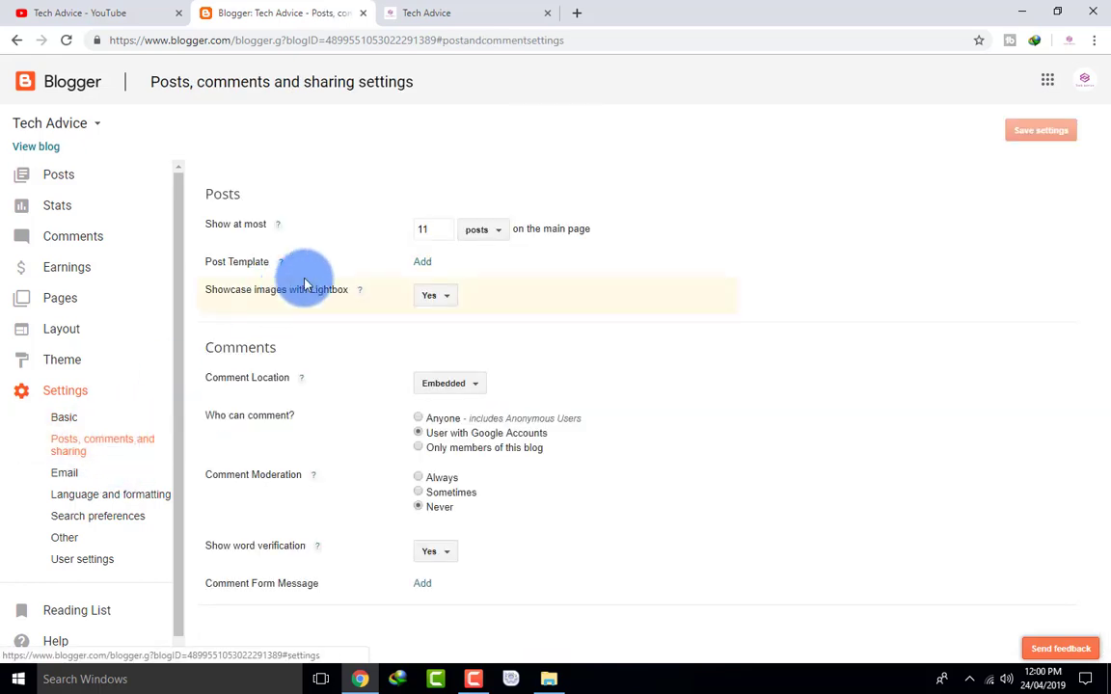
click(62, 473)
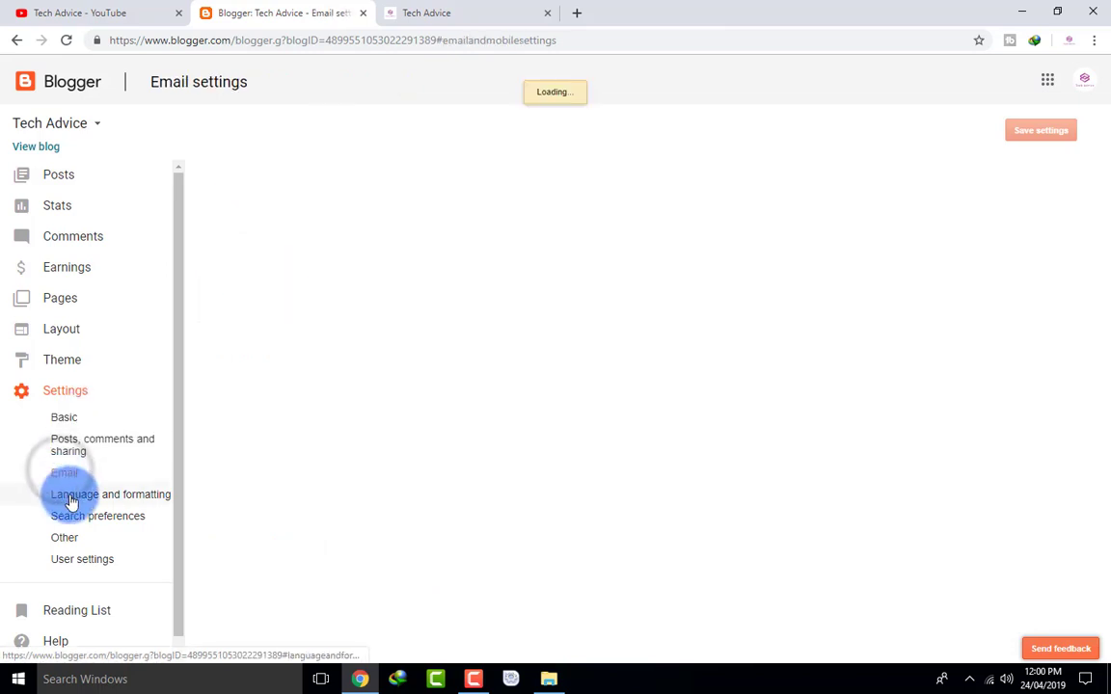
click(70, 495)
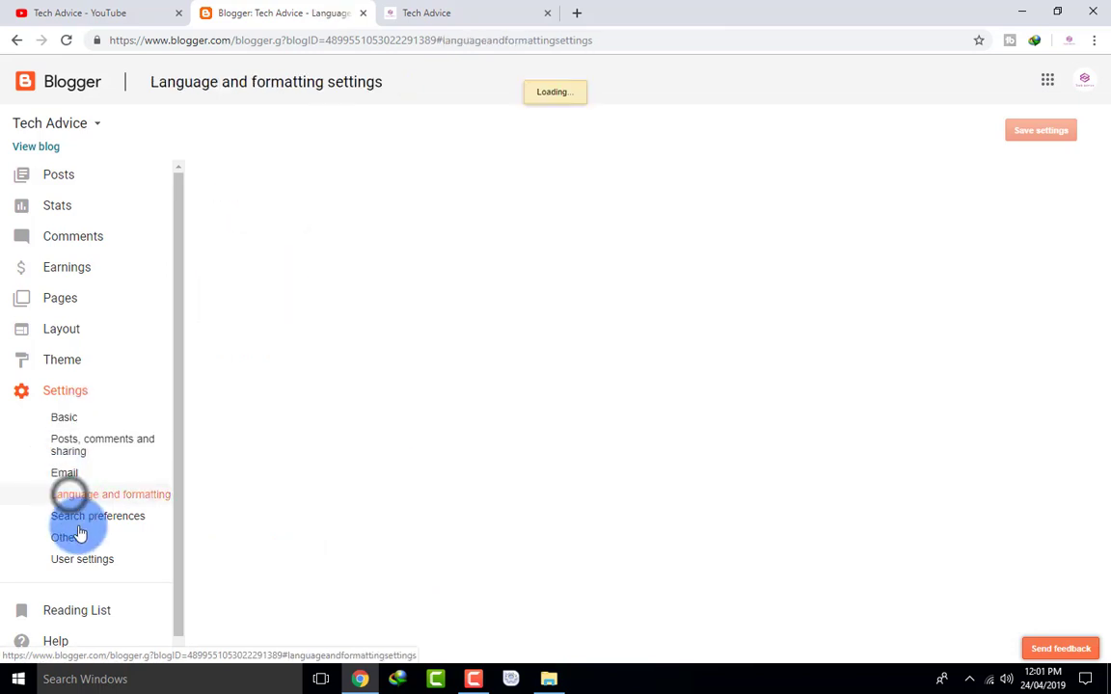
click(65, 537)
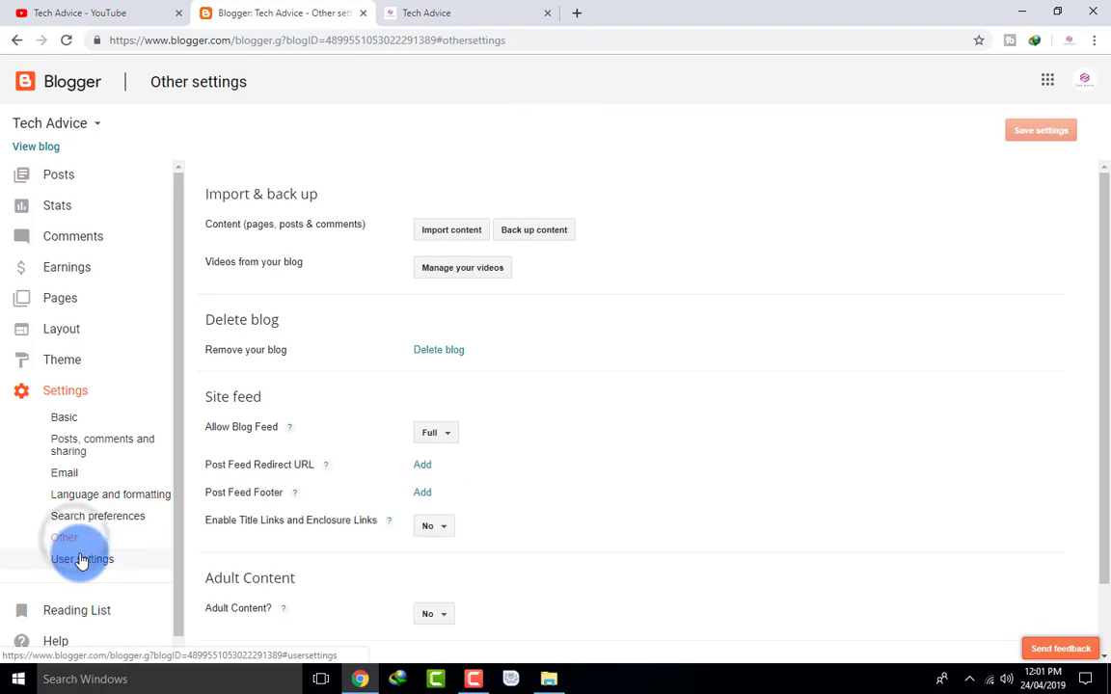
click(81, 559)
click(89, 523)
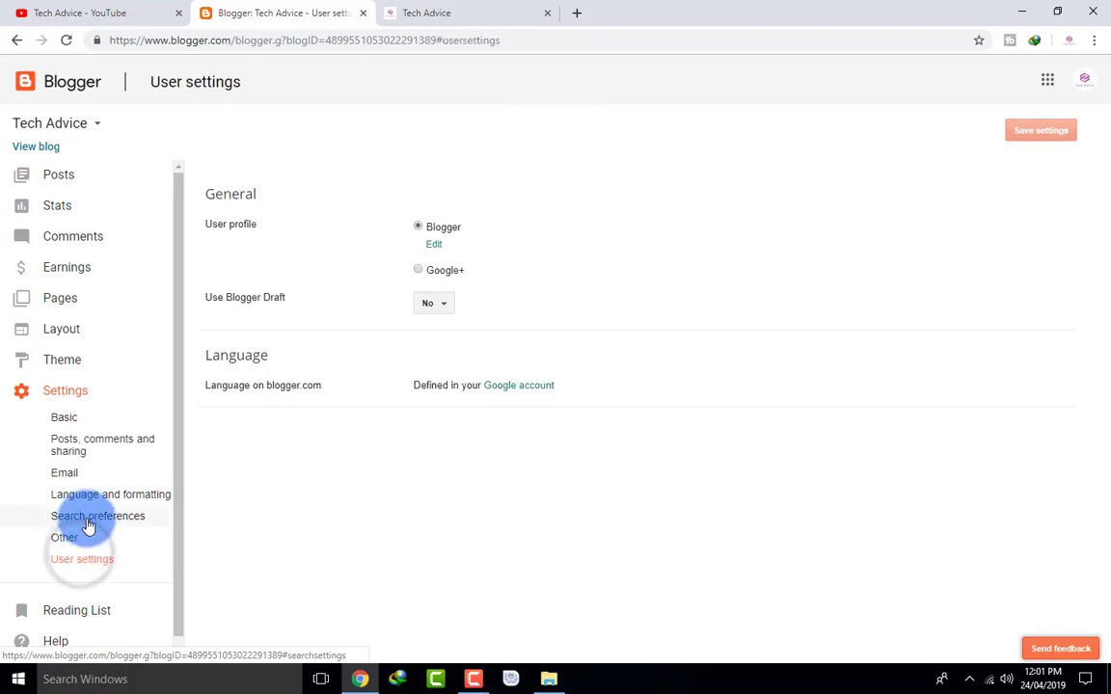
- Return to the Basic settings to review the blog description entry, and switch to the Tech Advice channel's videos on YouTube
click(64, 417)
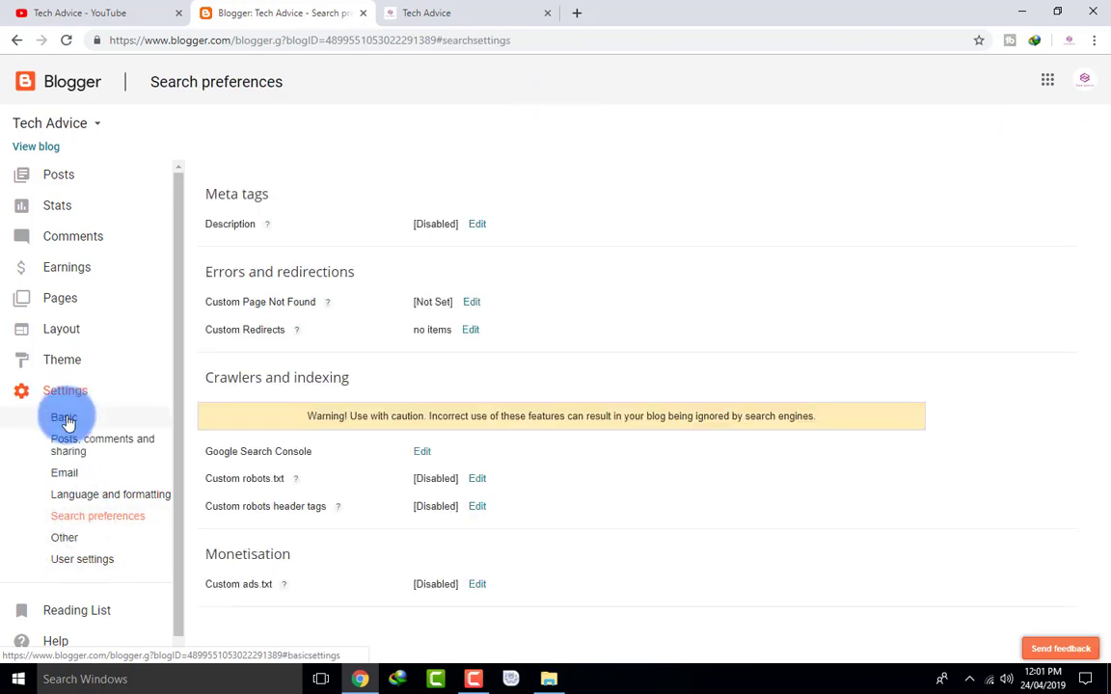
click(58, 392)
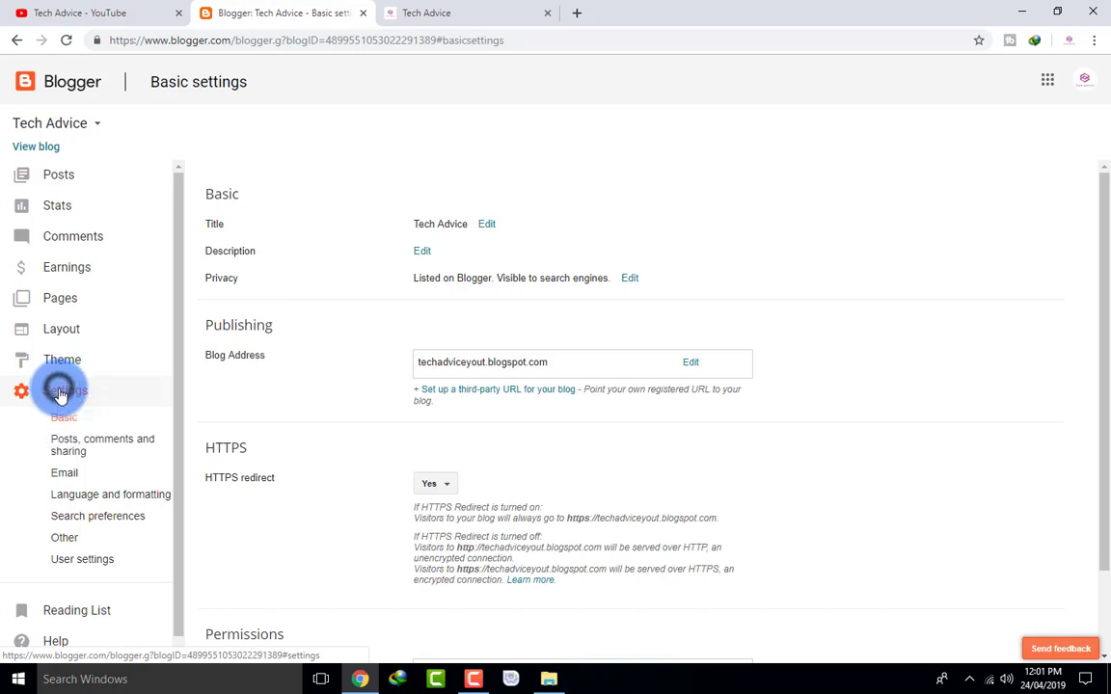
click(230, 259)
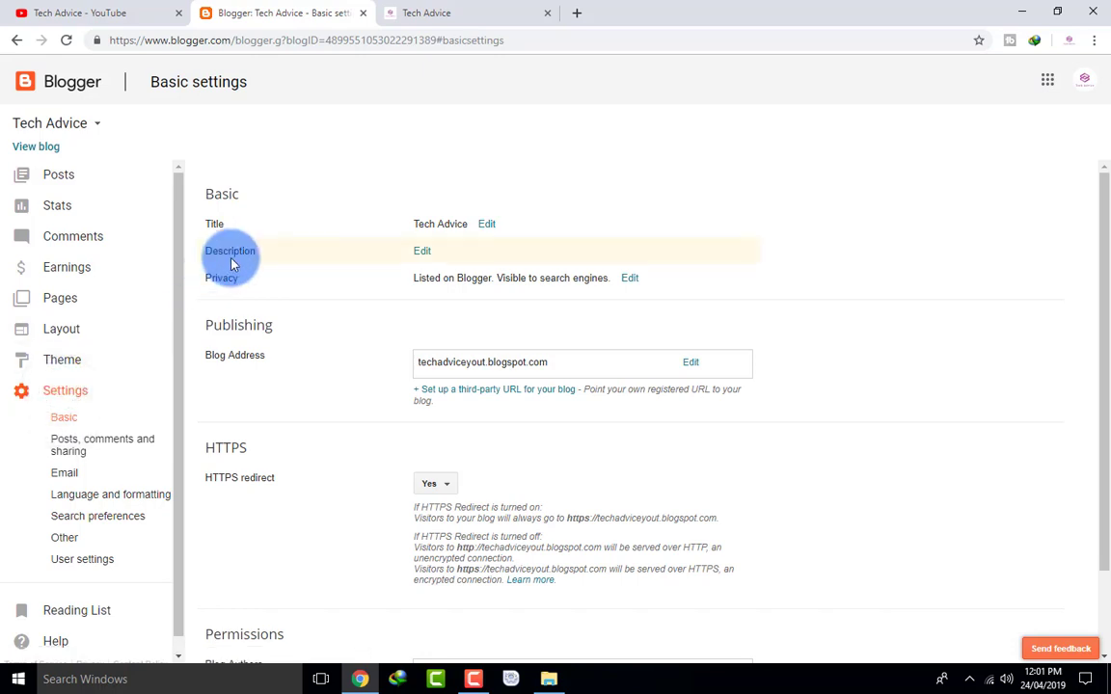
click(123, 14)
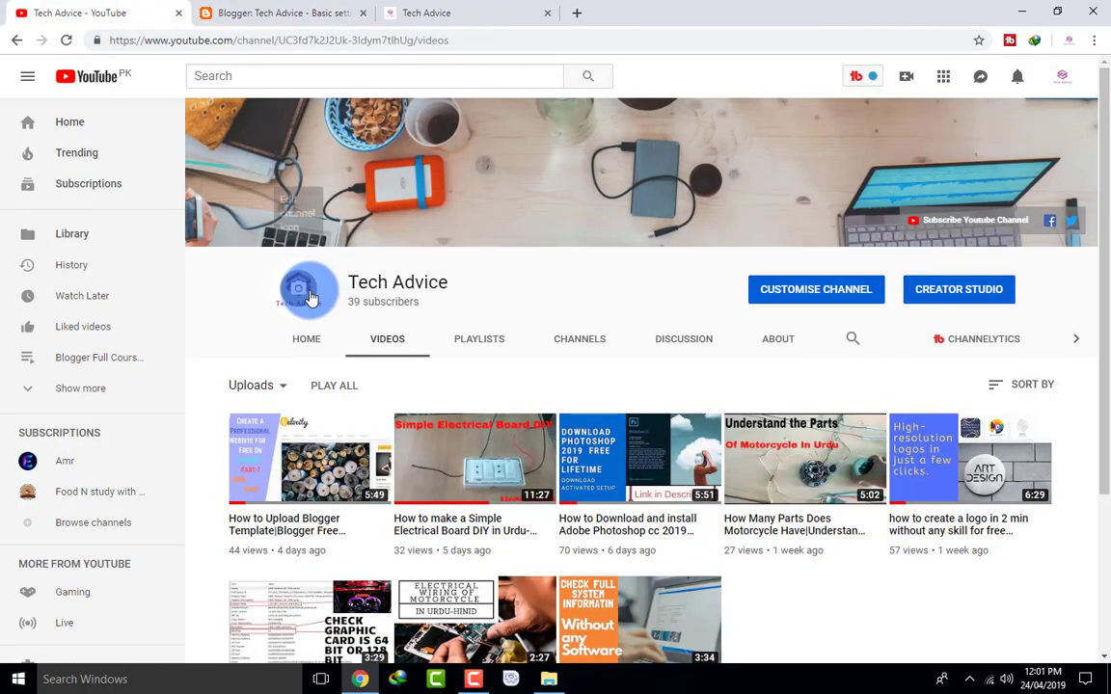